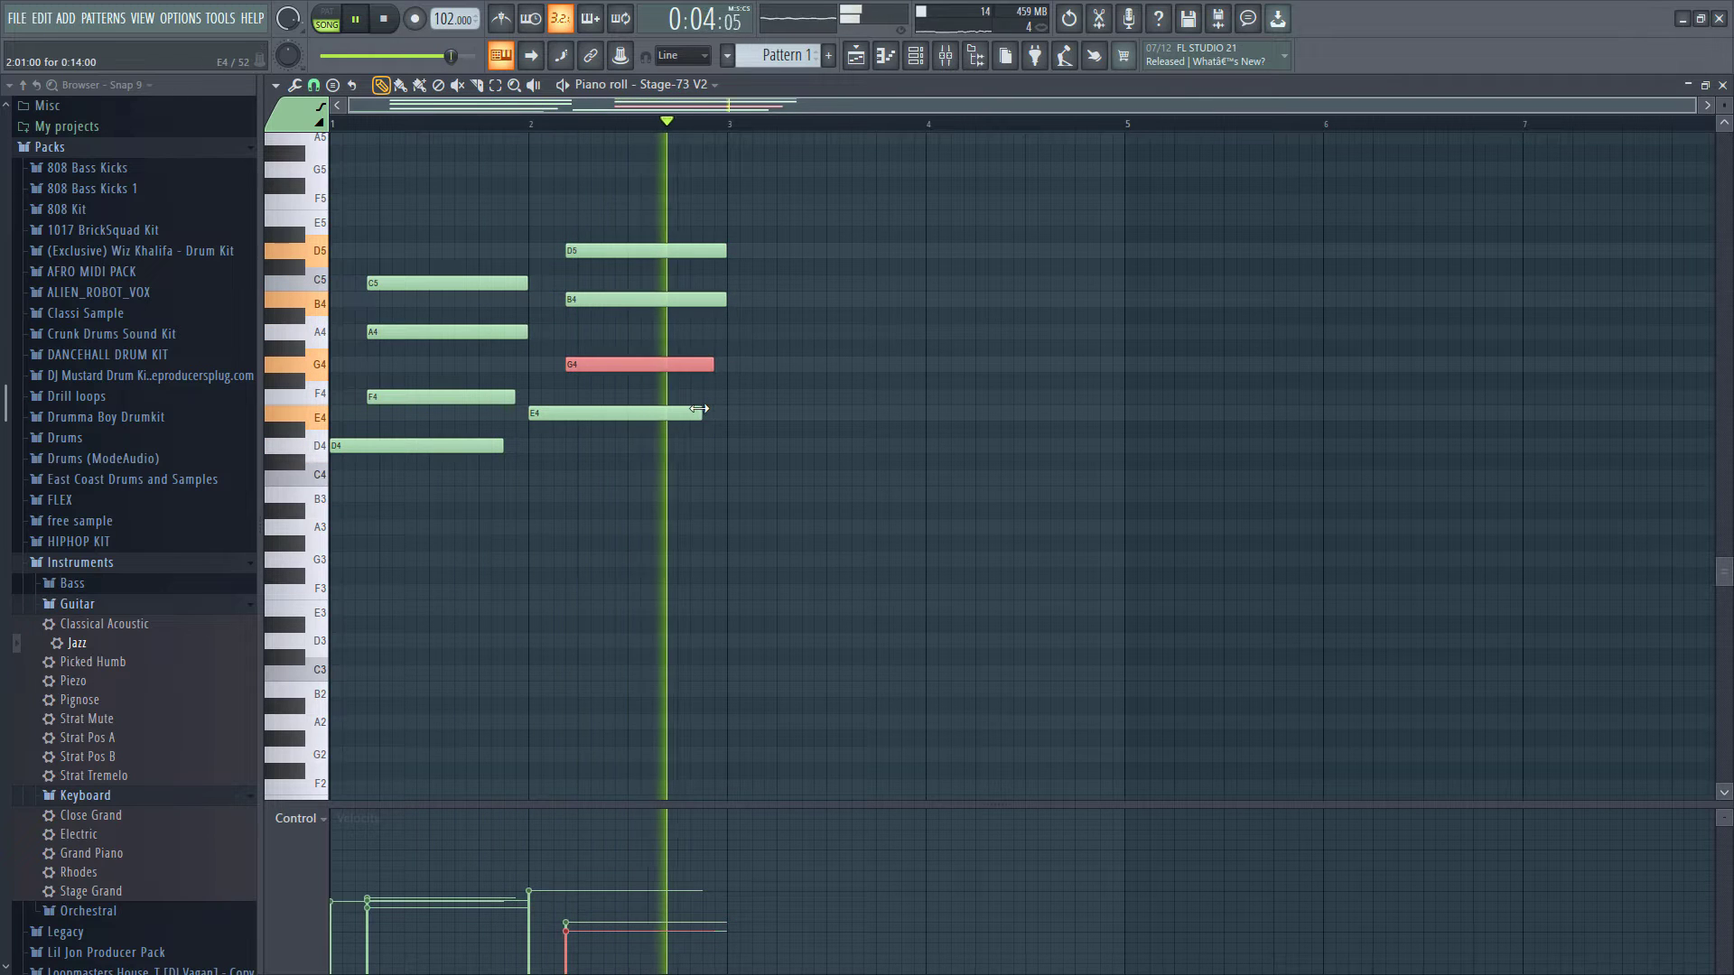
- Move the highlighted G4 note in the Stage-73 chord pattern down to about E4
drag(713, 364, 713, 409)
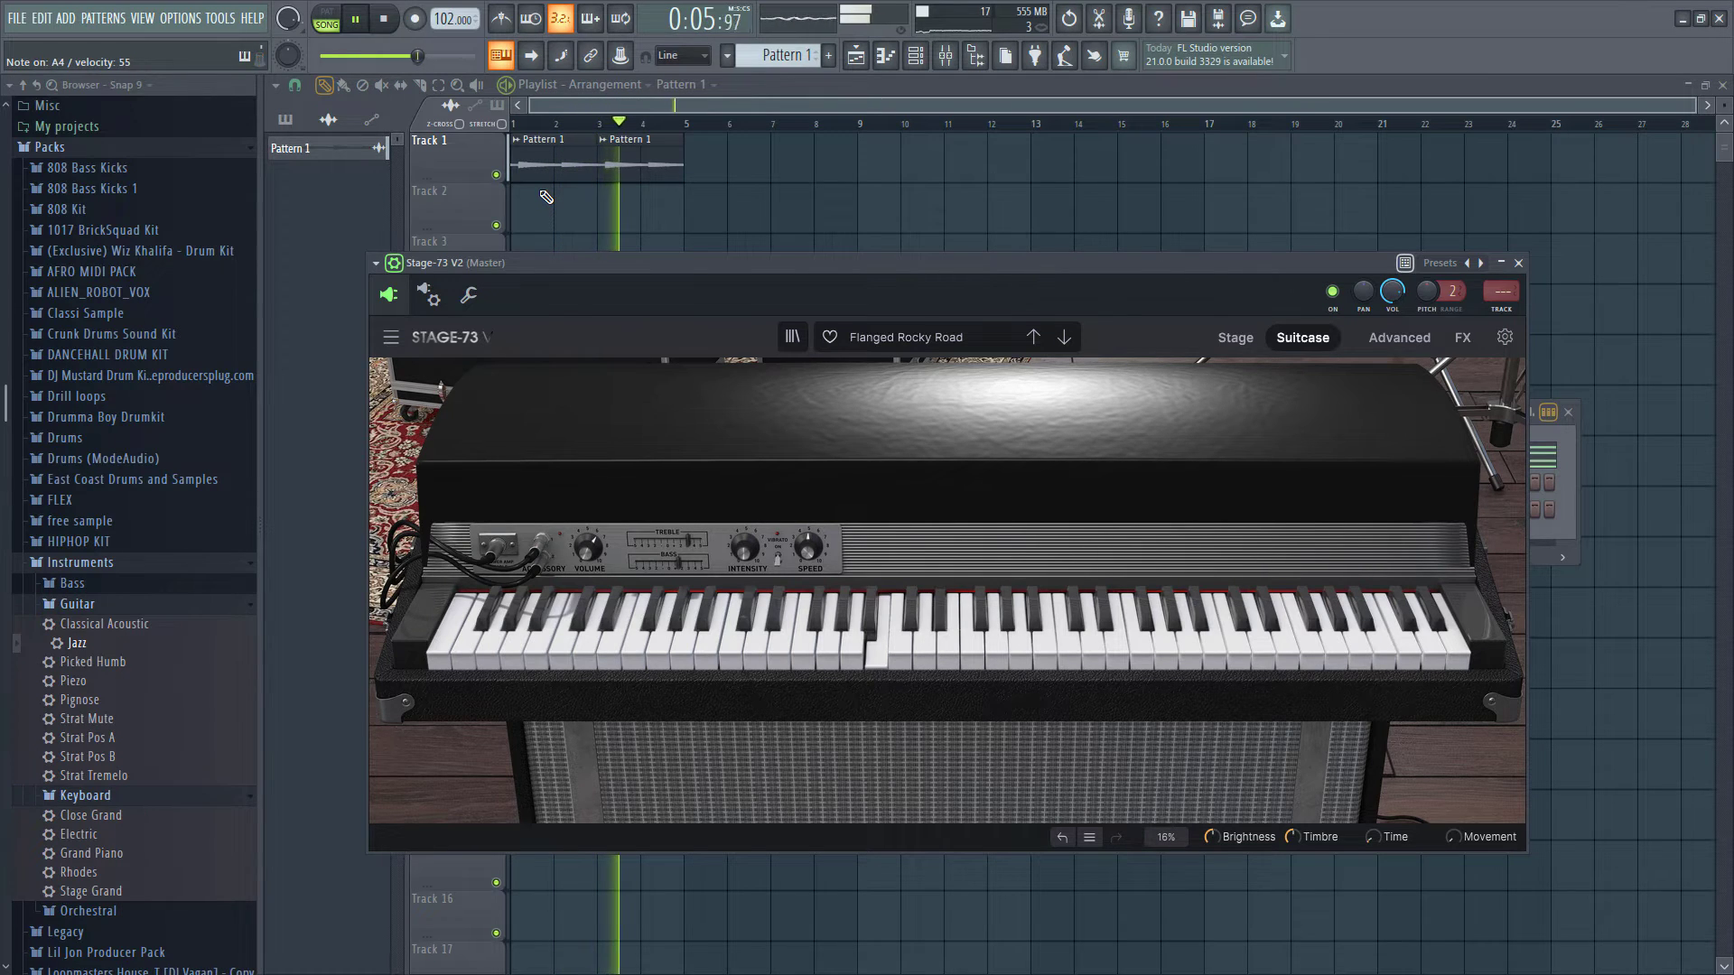
click(680, 98)
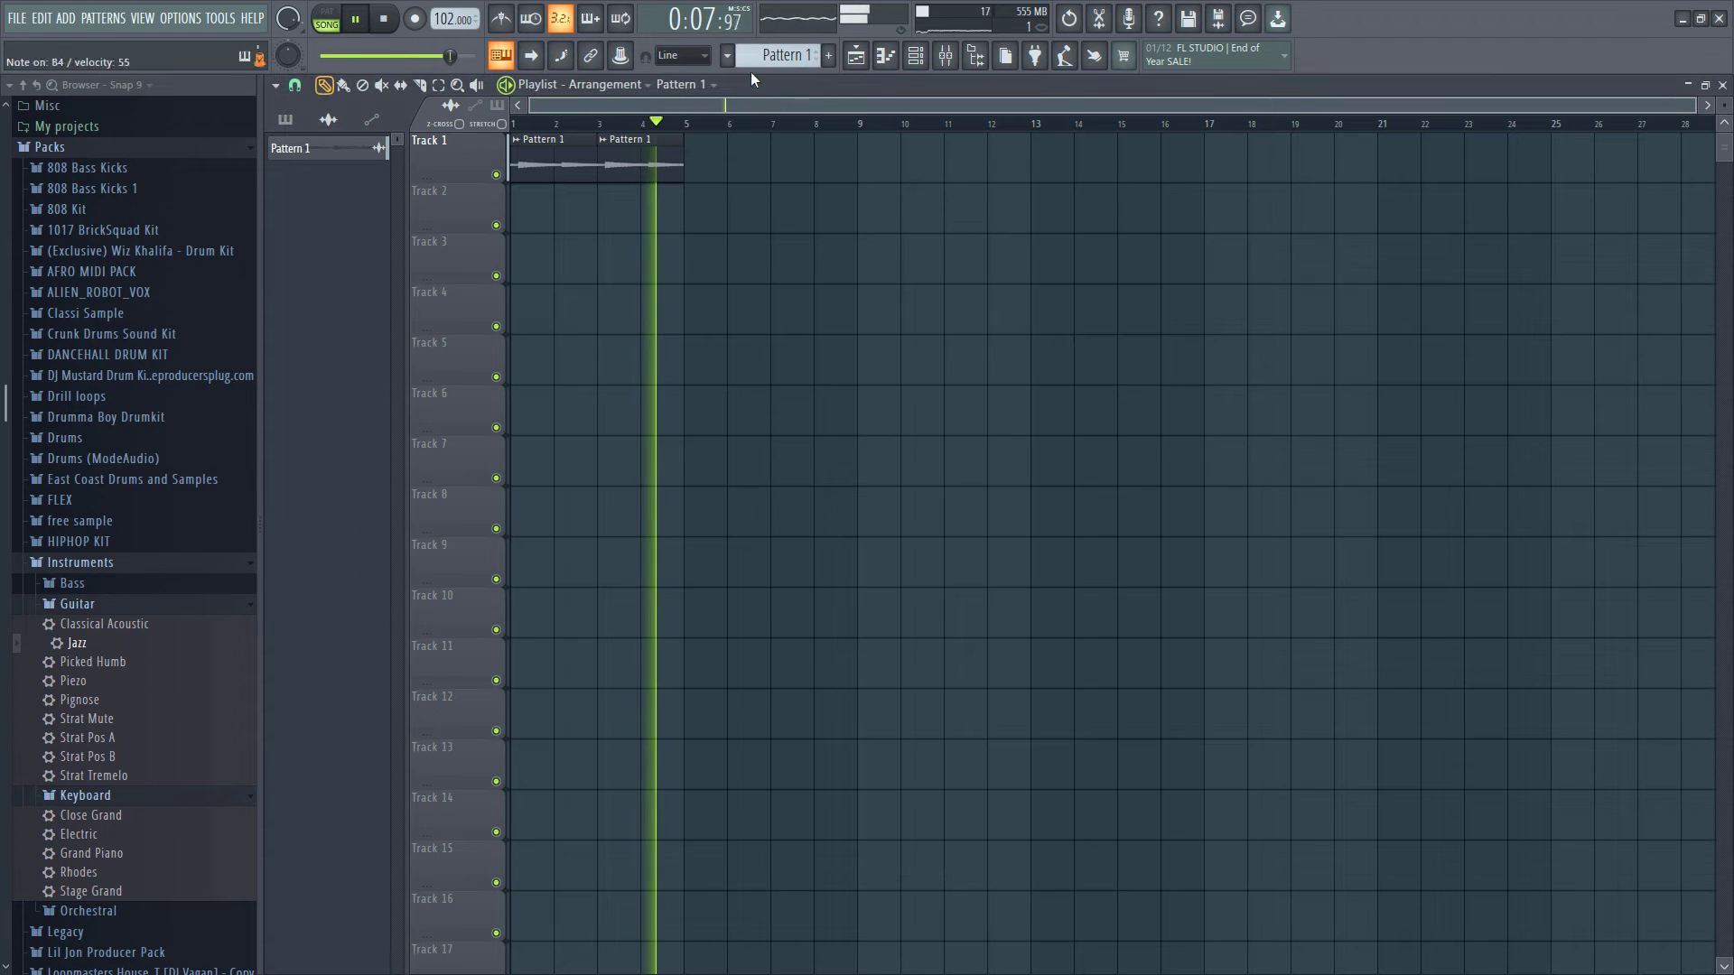
- Create a new Pattern 2 and place it at the start of Track 2 in the playlist, then play it
click(782, 55)
click(885, 68)
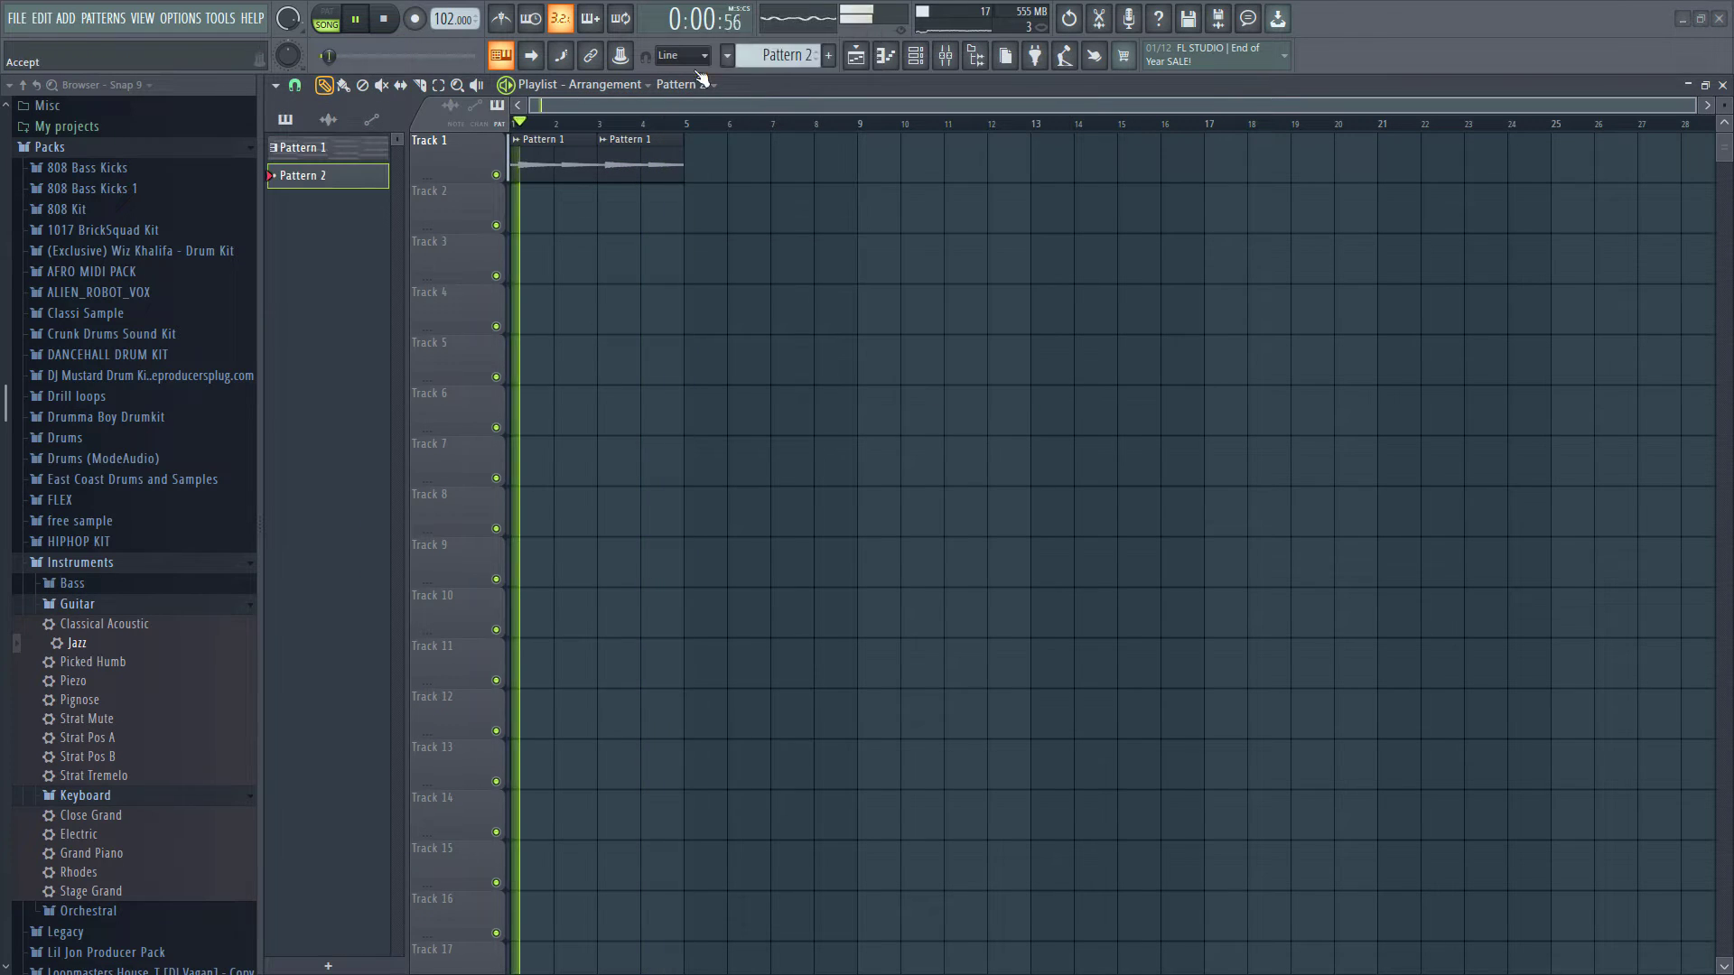
click(523, 192)
key(space)
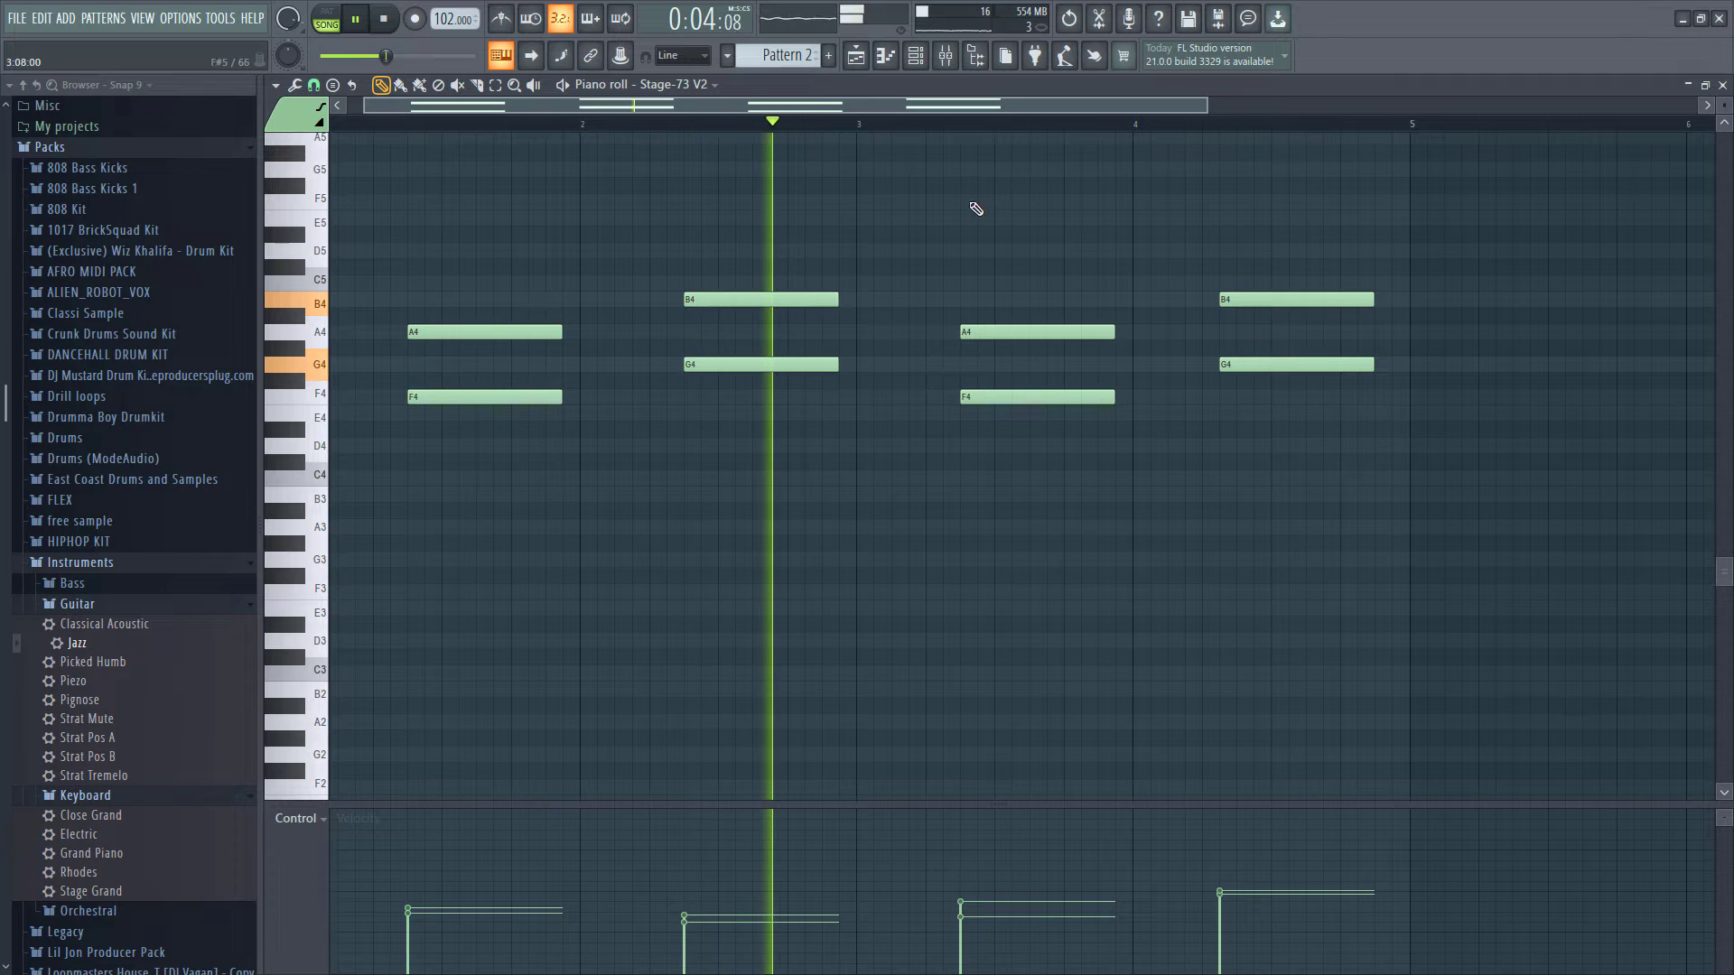
- Select the last two chords of Pattern 2 in the piano roll and move them
drag(962, 225, 1582, 643)
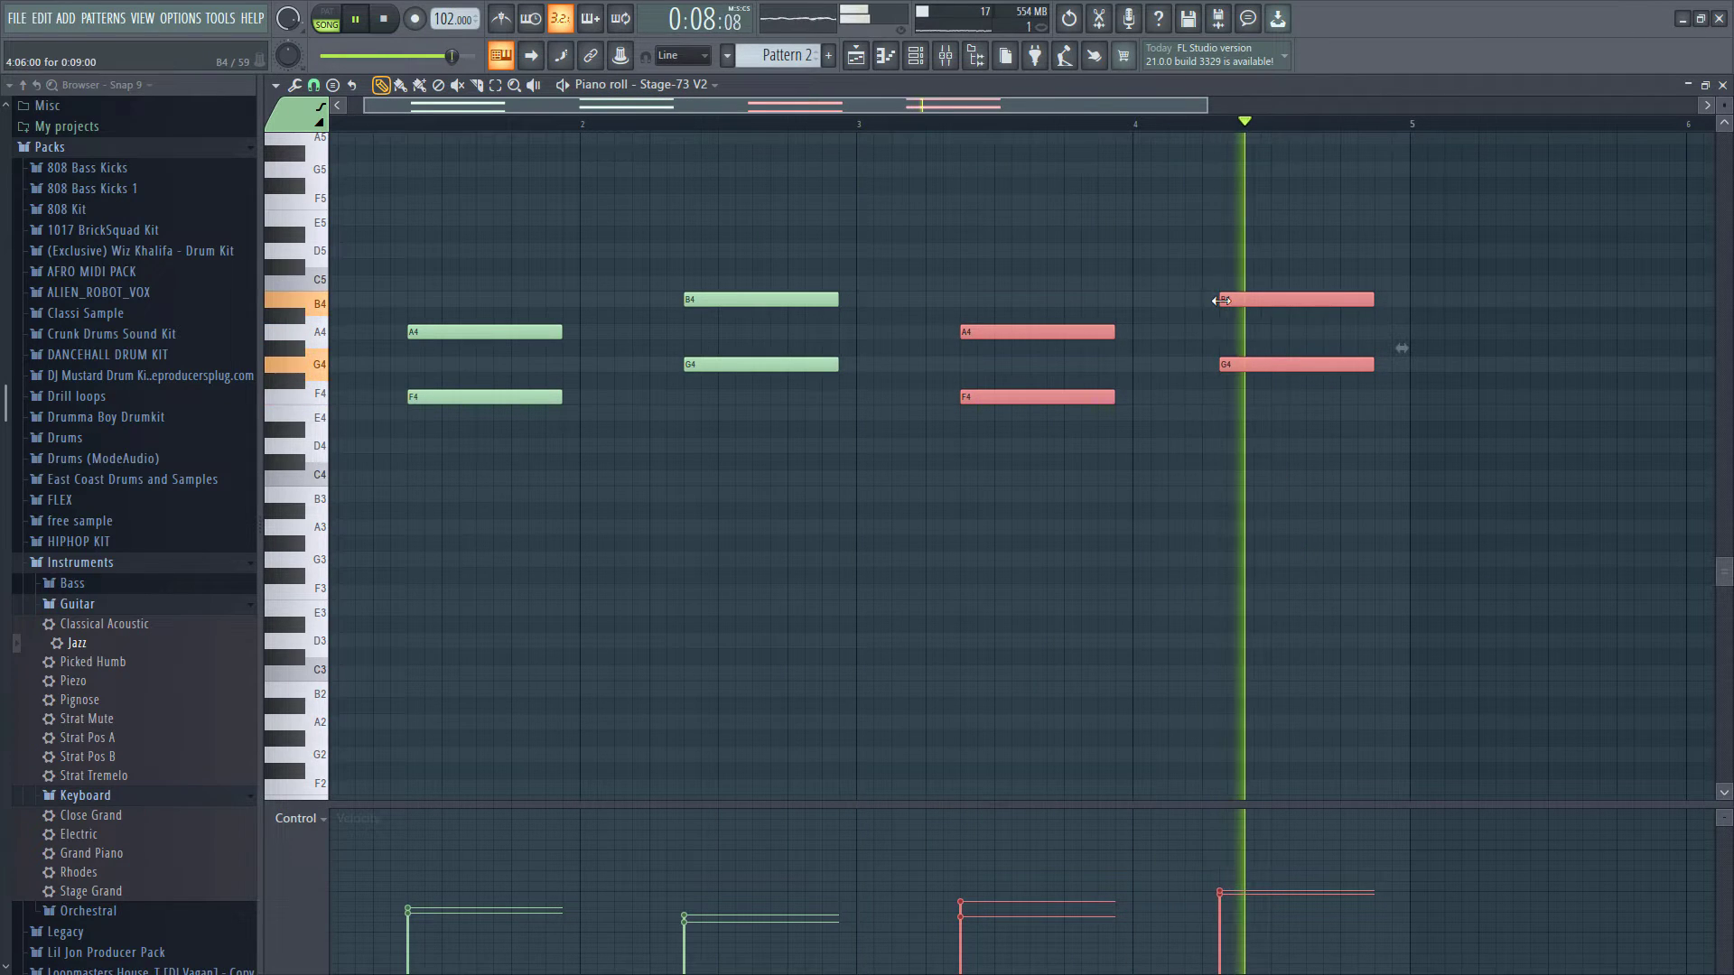
drag(1231, 278, 1276, 371)
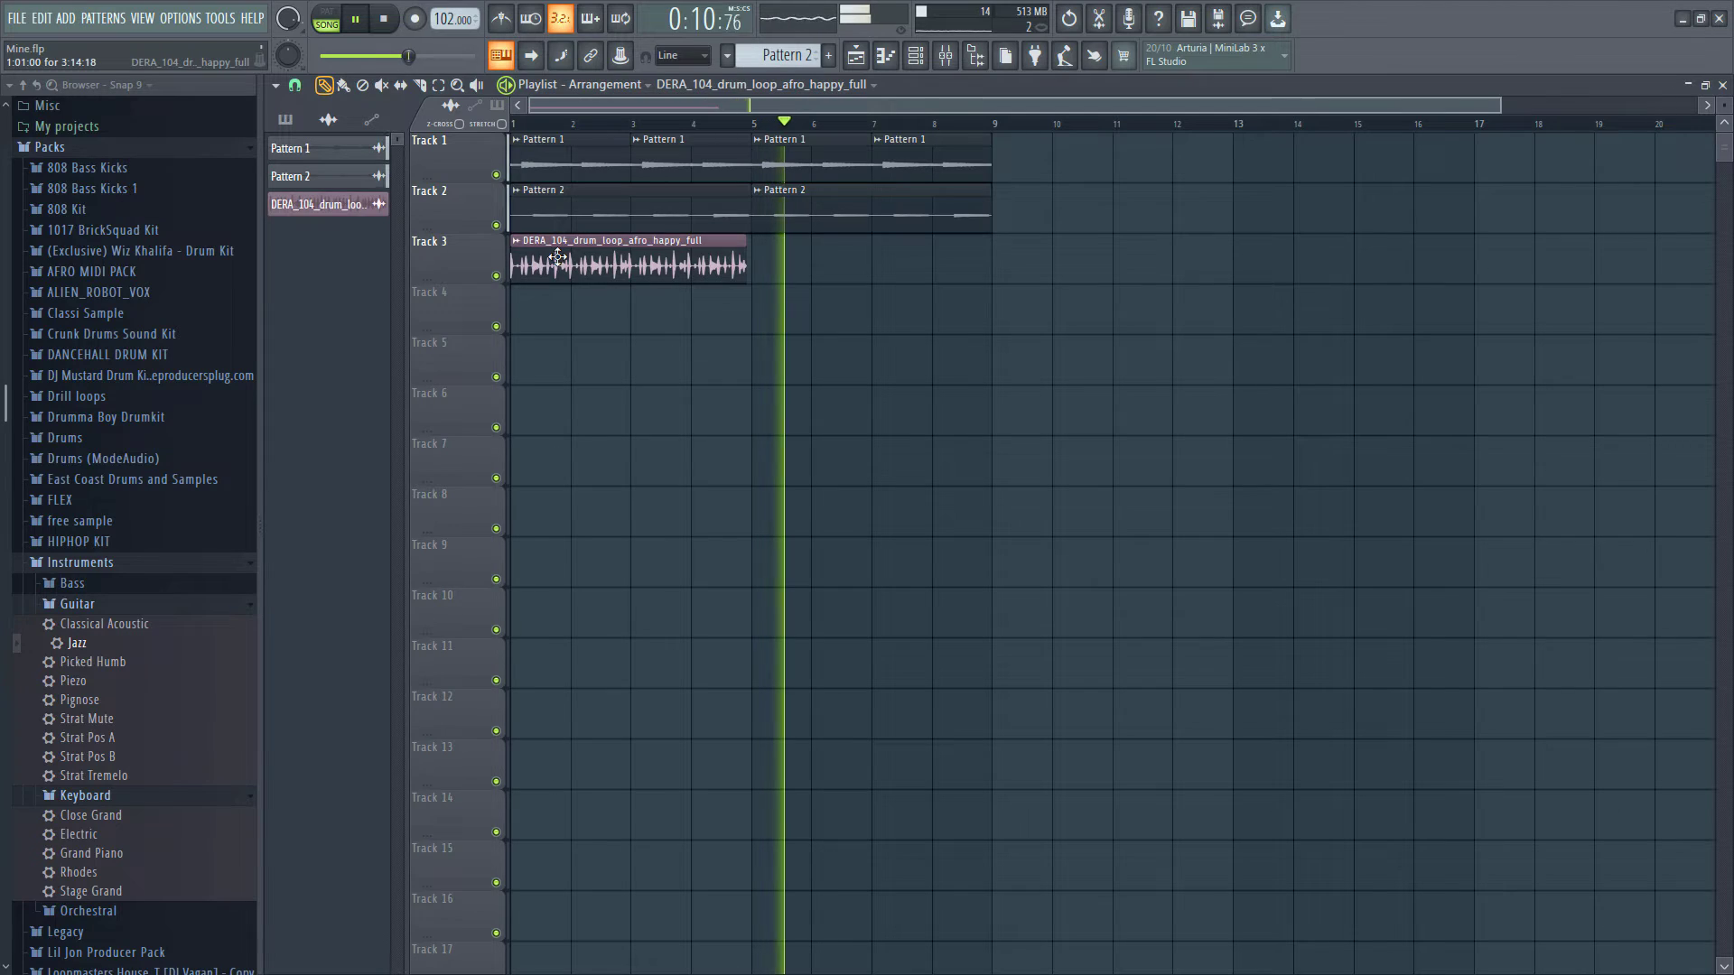
- Open the drum loop's channel settings and time-stretch it to 4 bars using Stretch mode
click(283, 204)
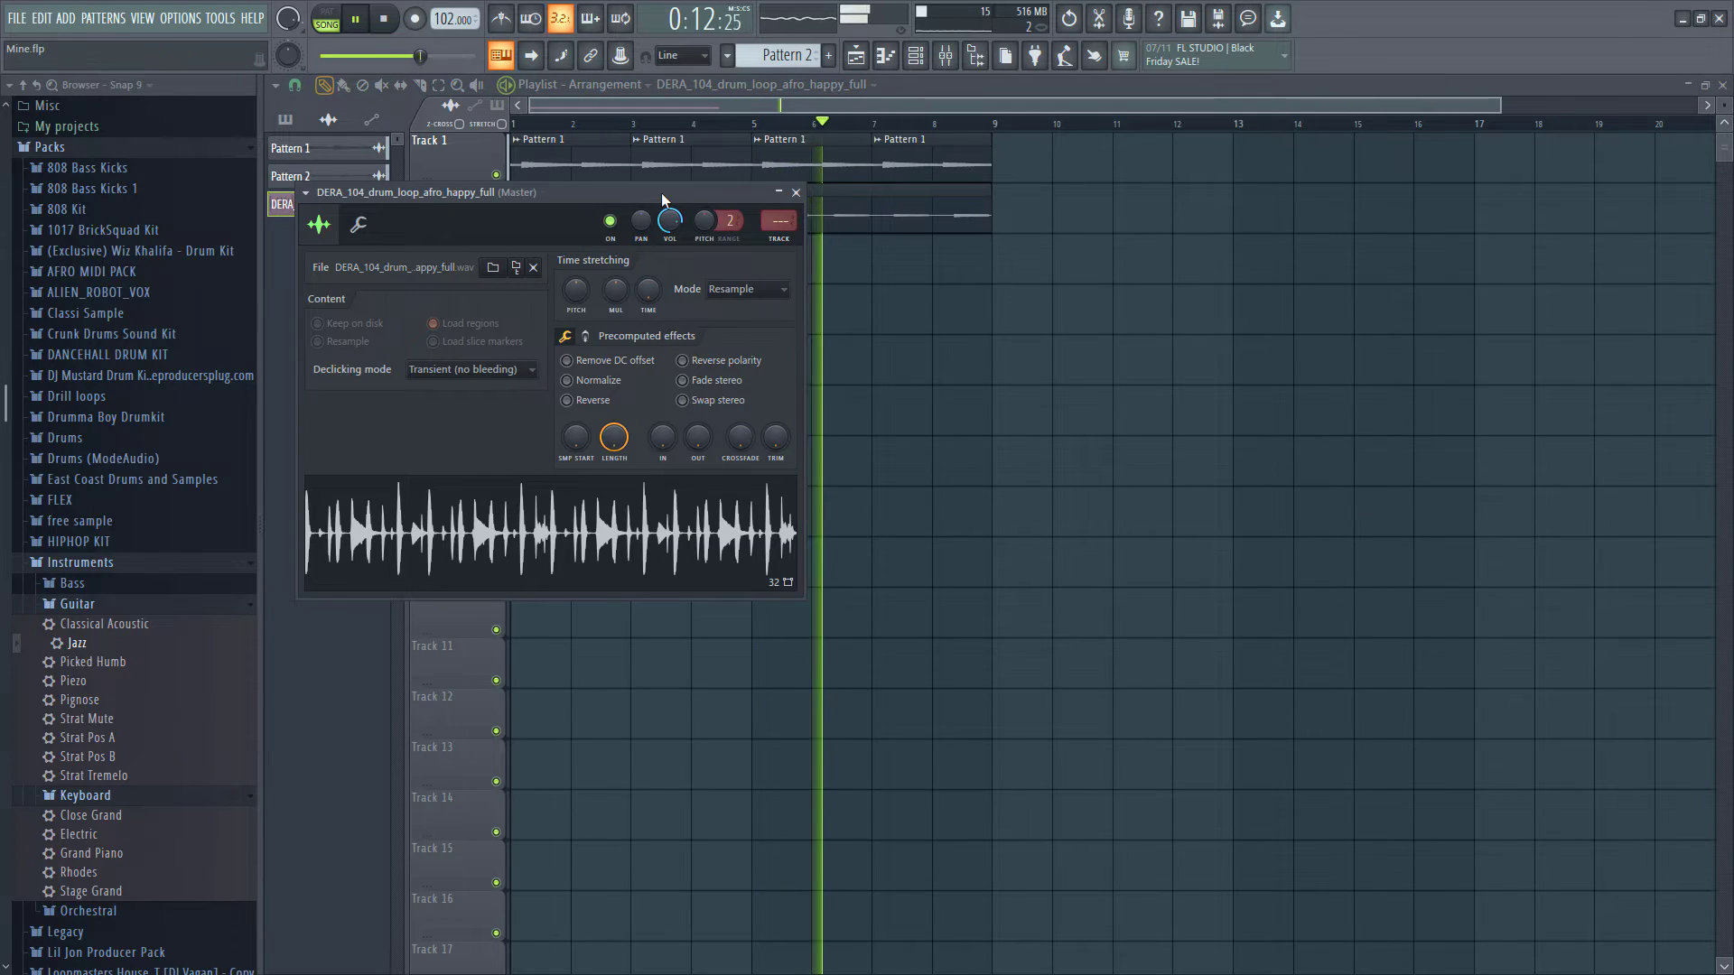
drag(662, 199, 1534, 298)
right_click(1523, 390)
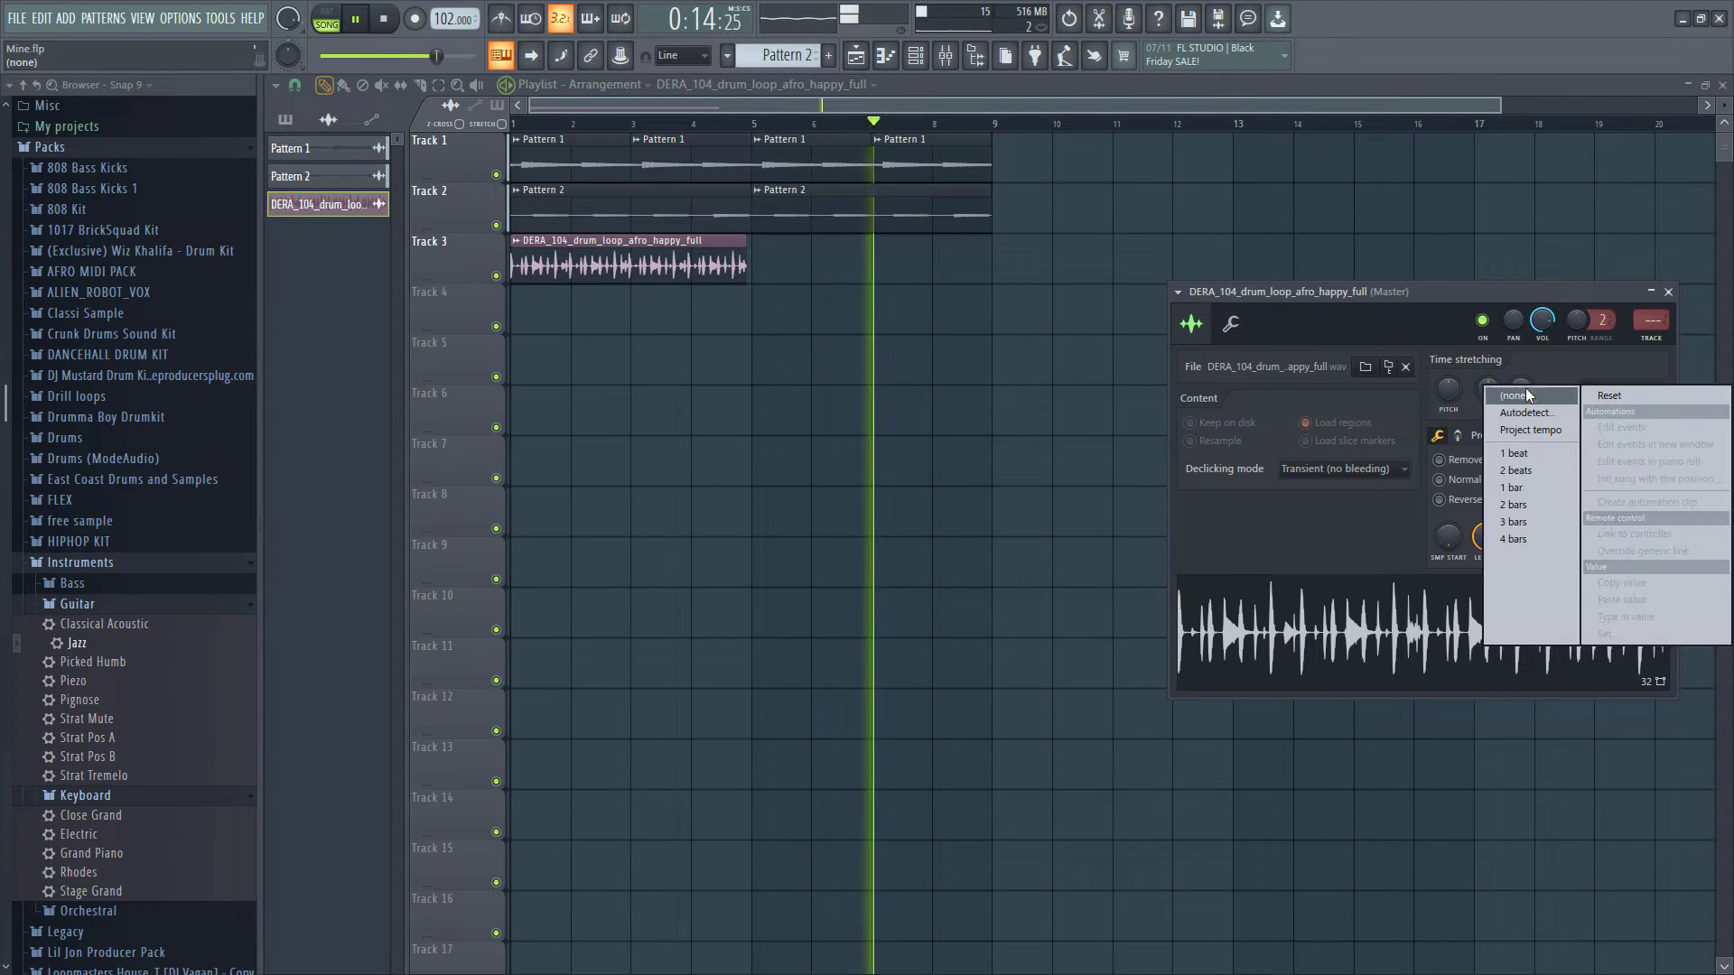
click(1517, 539)
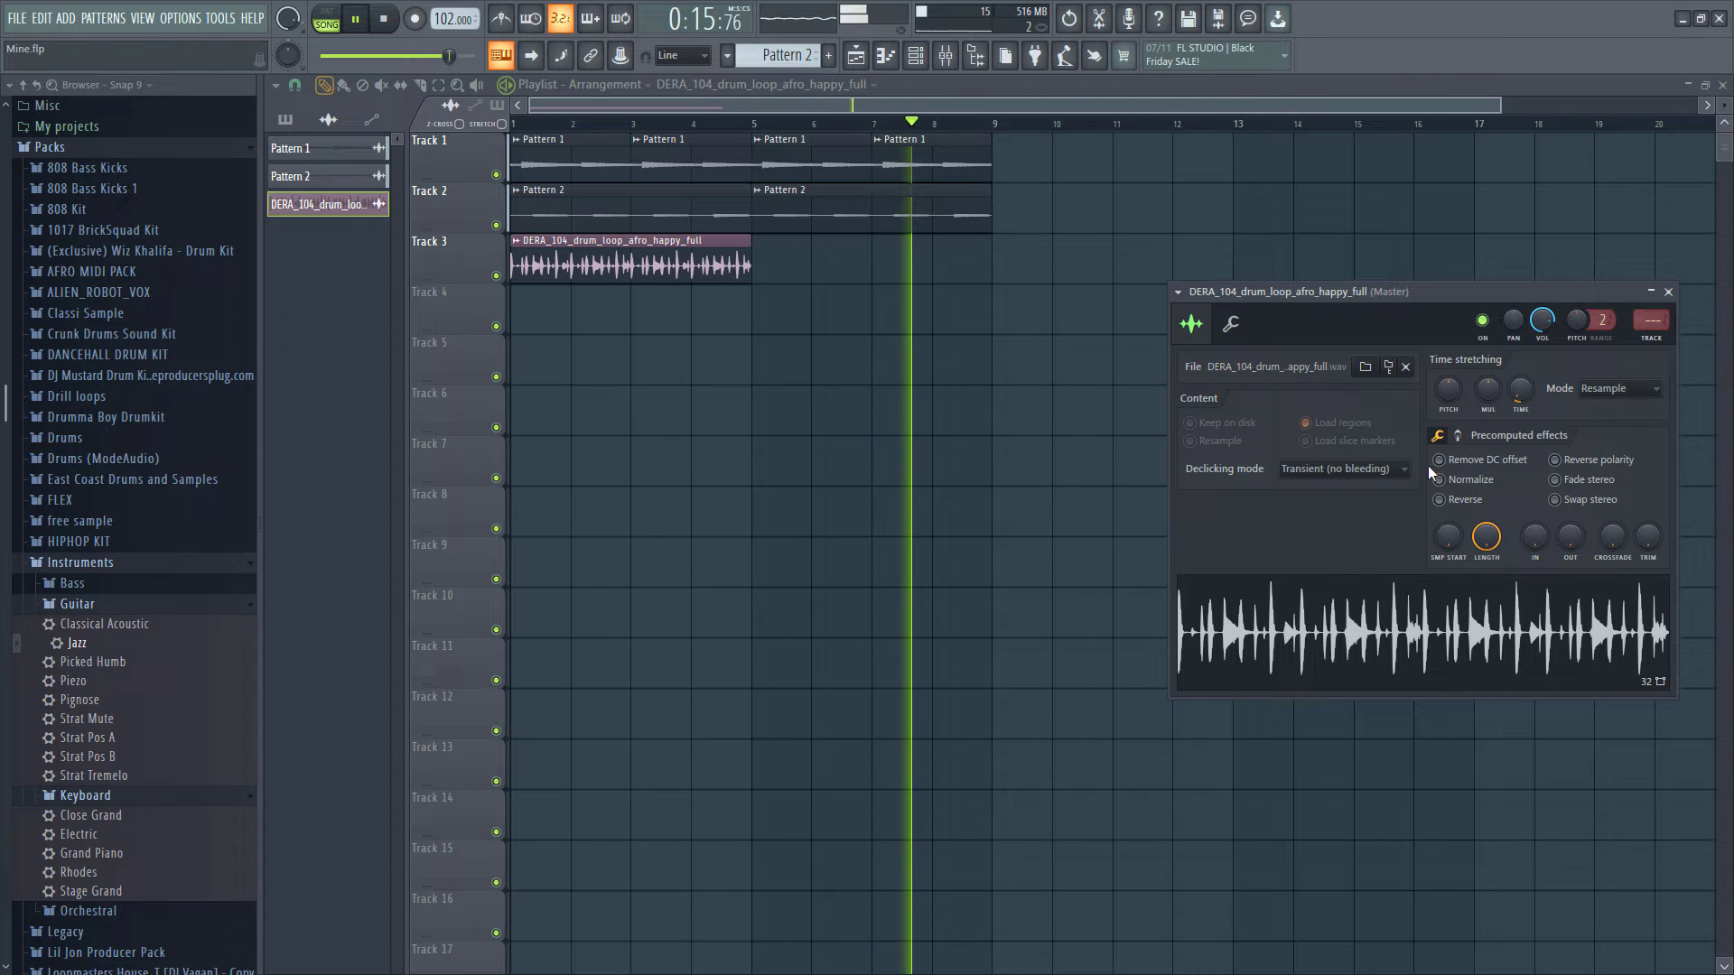
click(1601, 395)
click(1612, 442)
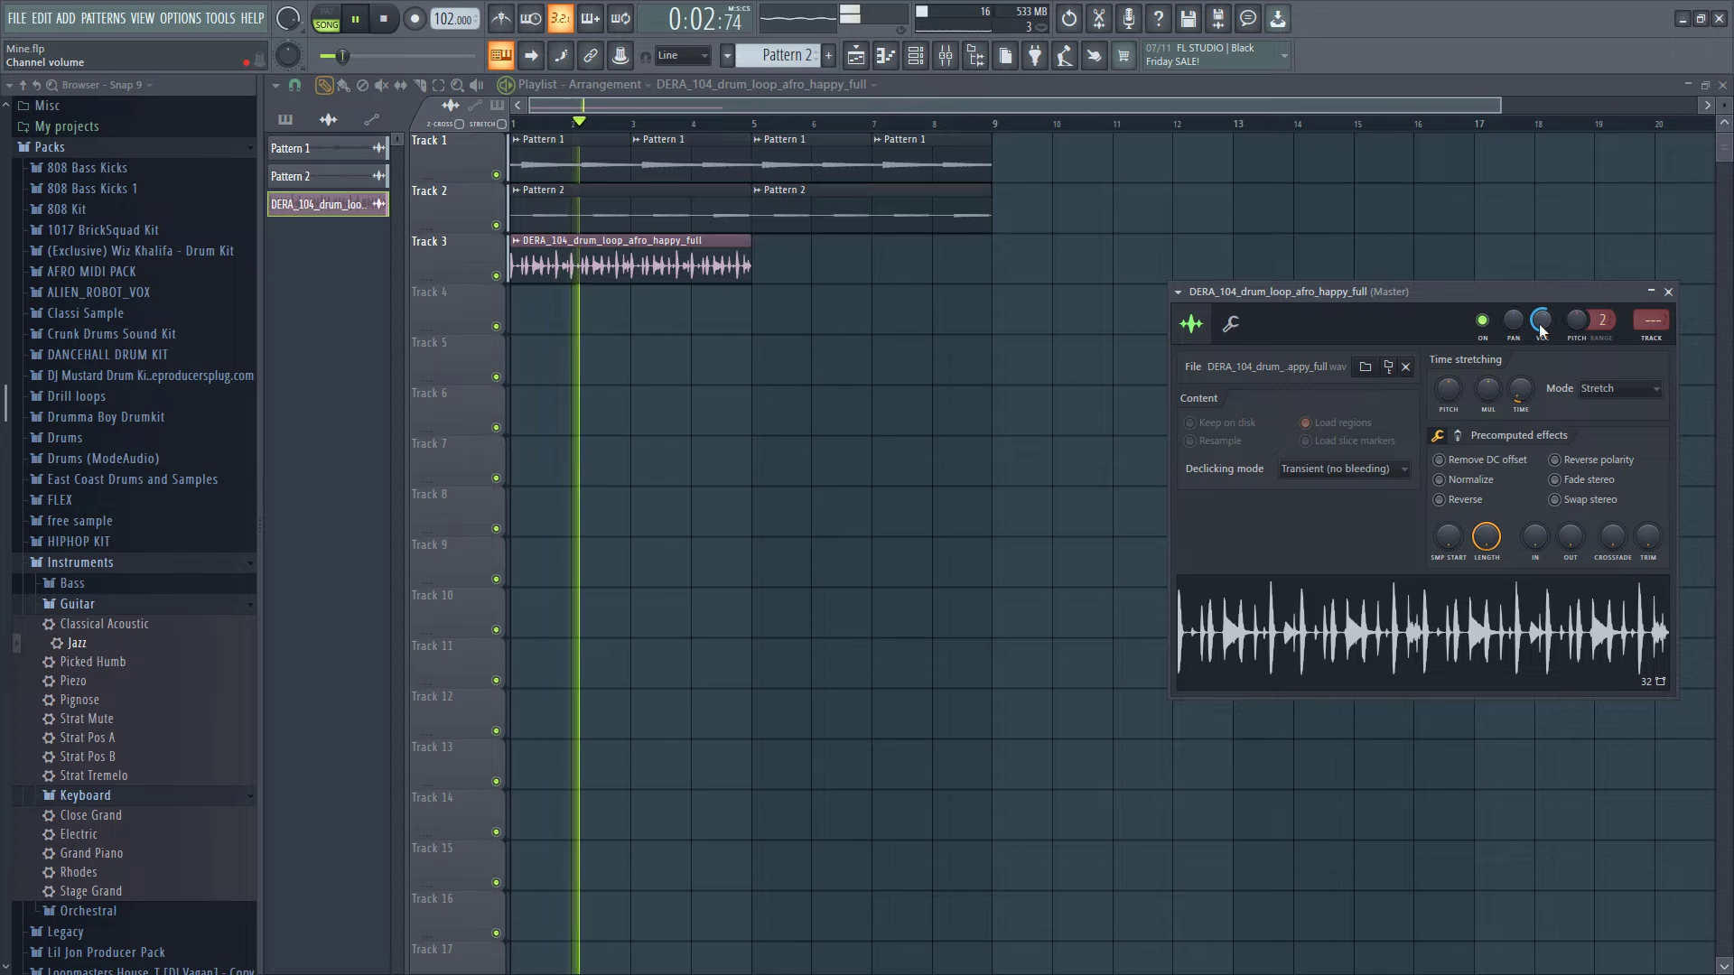
- Move the drum loop clip on Track 3 so it starts at bar 5, and play the arrangement
drag(618, 275, 901, 266)
key(space)
key(space)
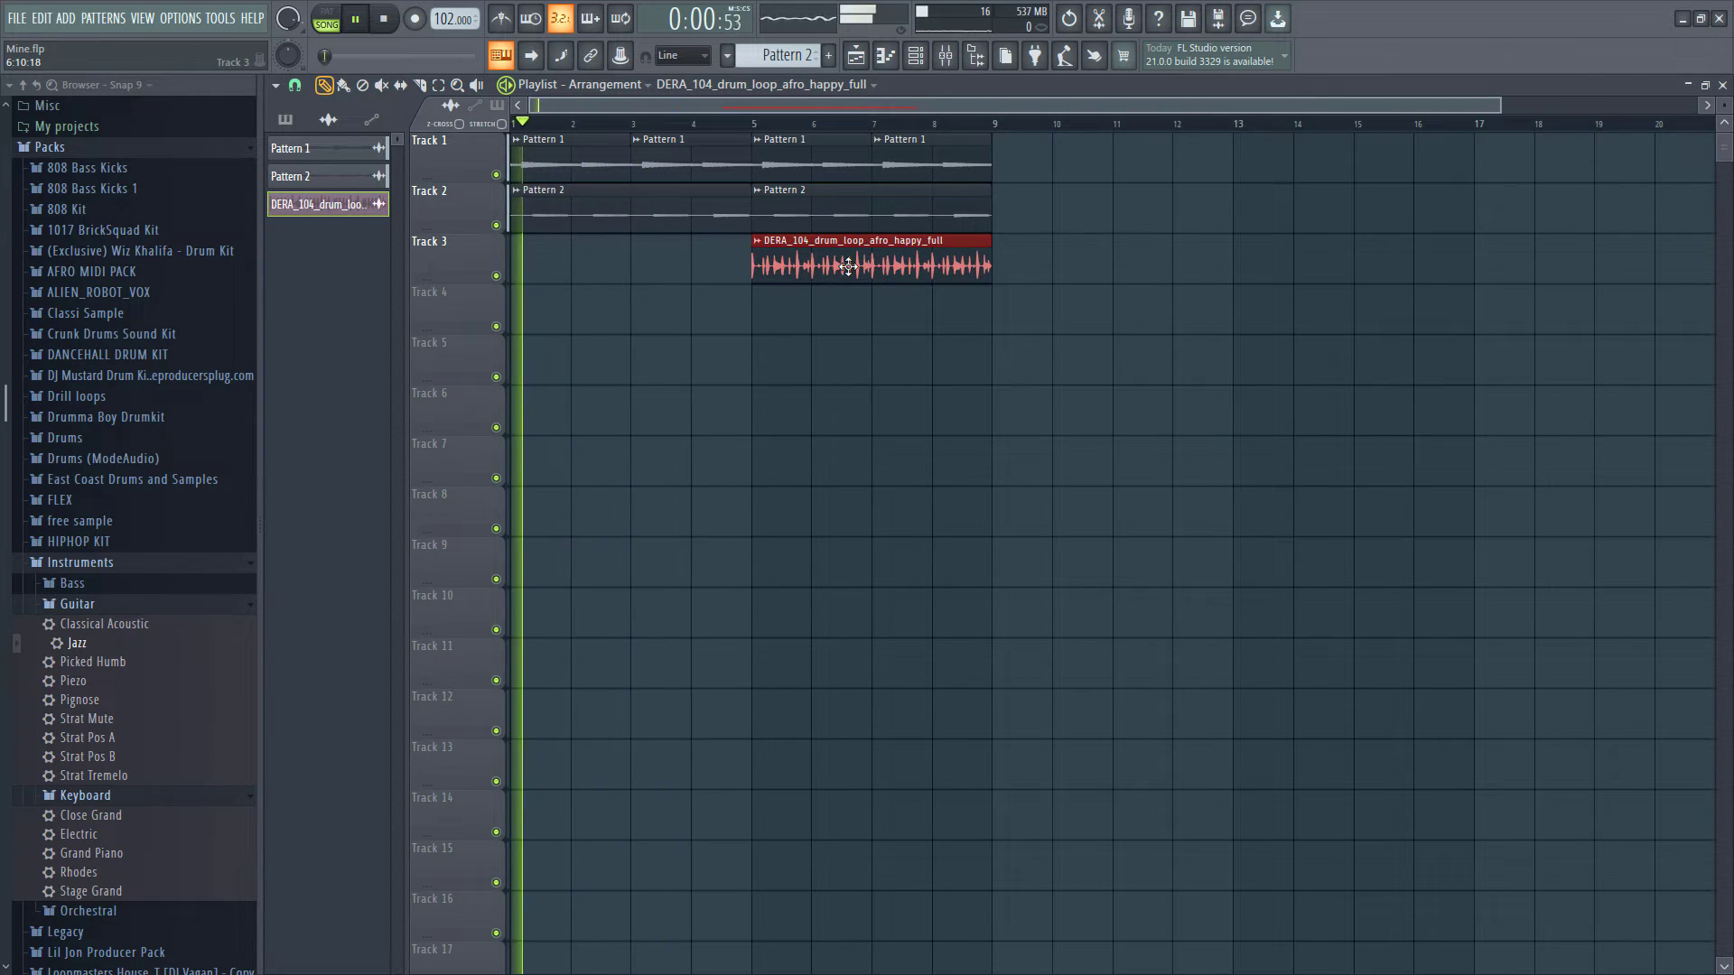
- Place another drum loop clip at bar 1 on Track 4 and make it unique
click(518, 315)
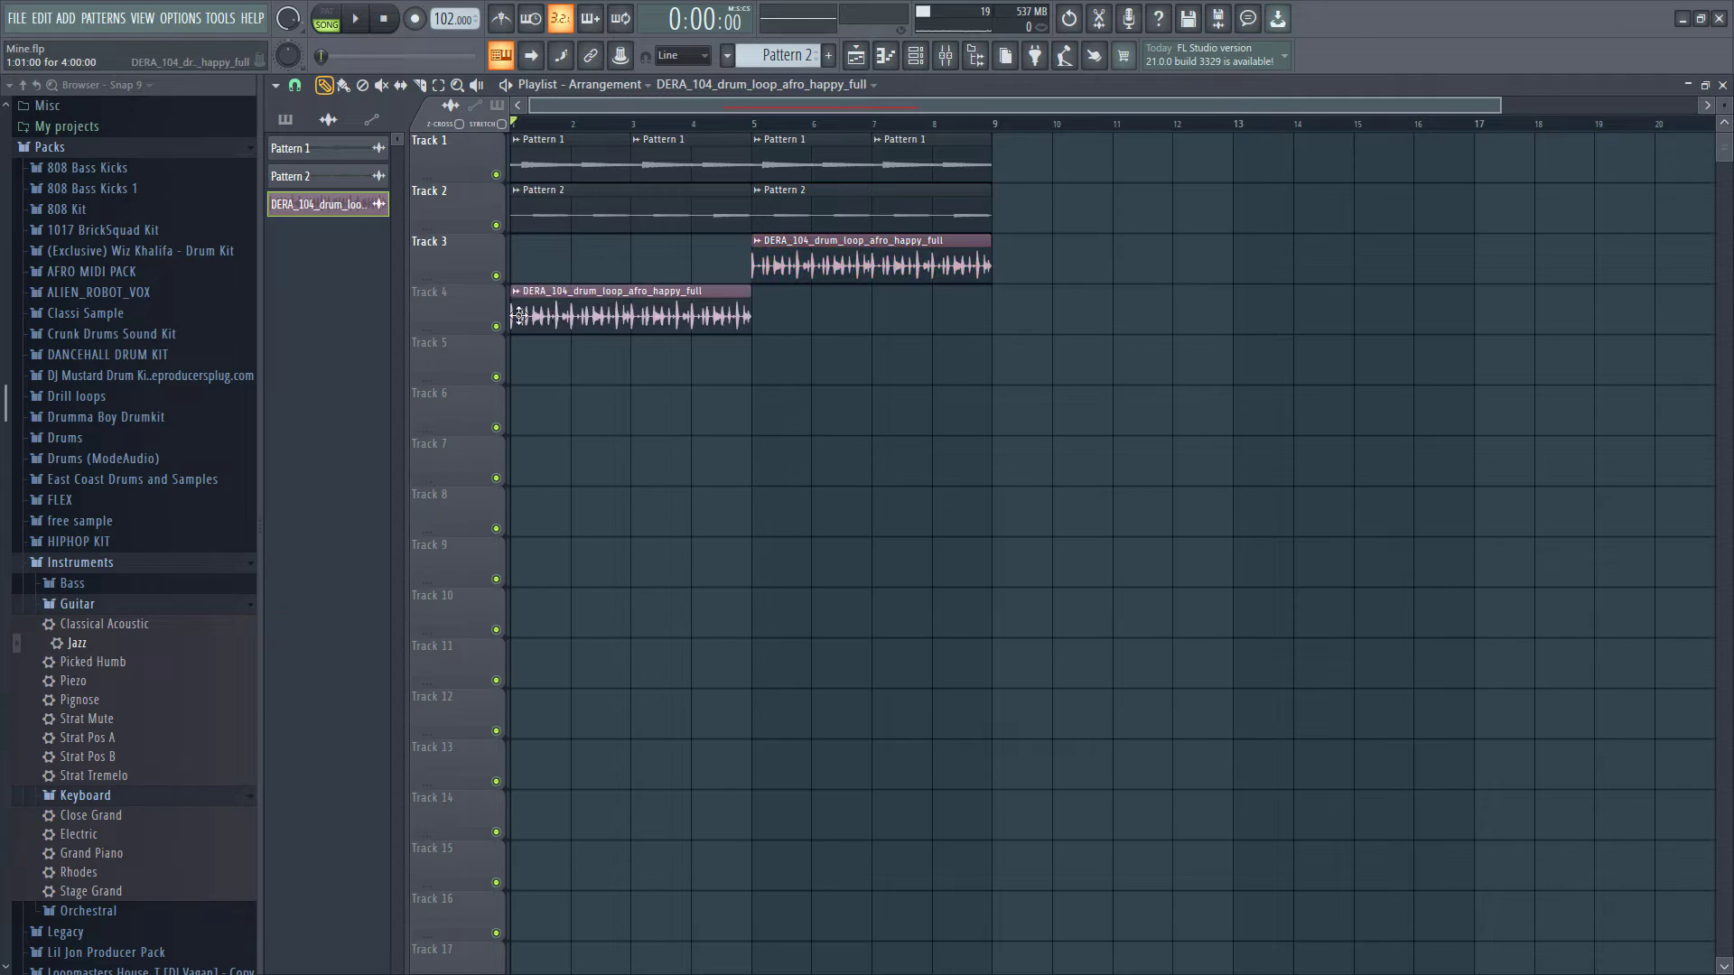
right_click(522, 305)
click(595, 345)
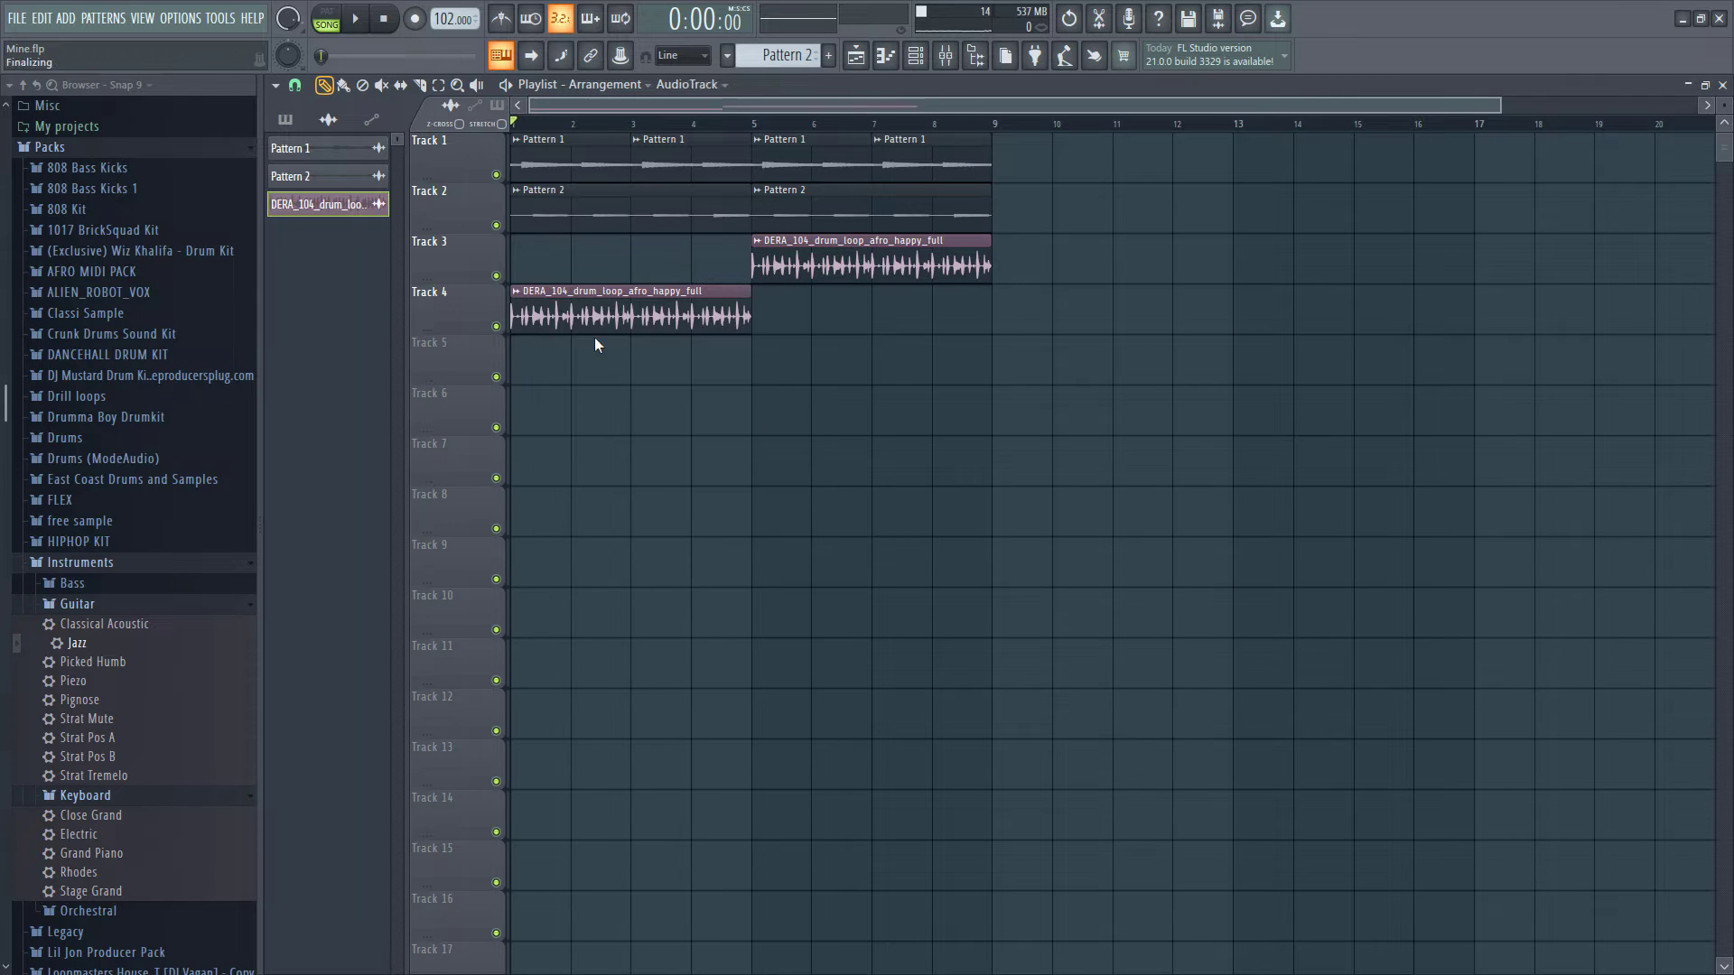
- Load Fruity parametric EQ 2 on the unique drum loop's mixer insert and apply the Peaking only preset
double_click(594, 316)
key(space)
click(945, 60)
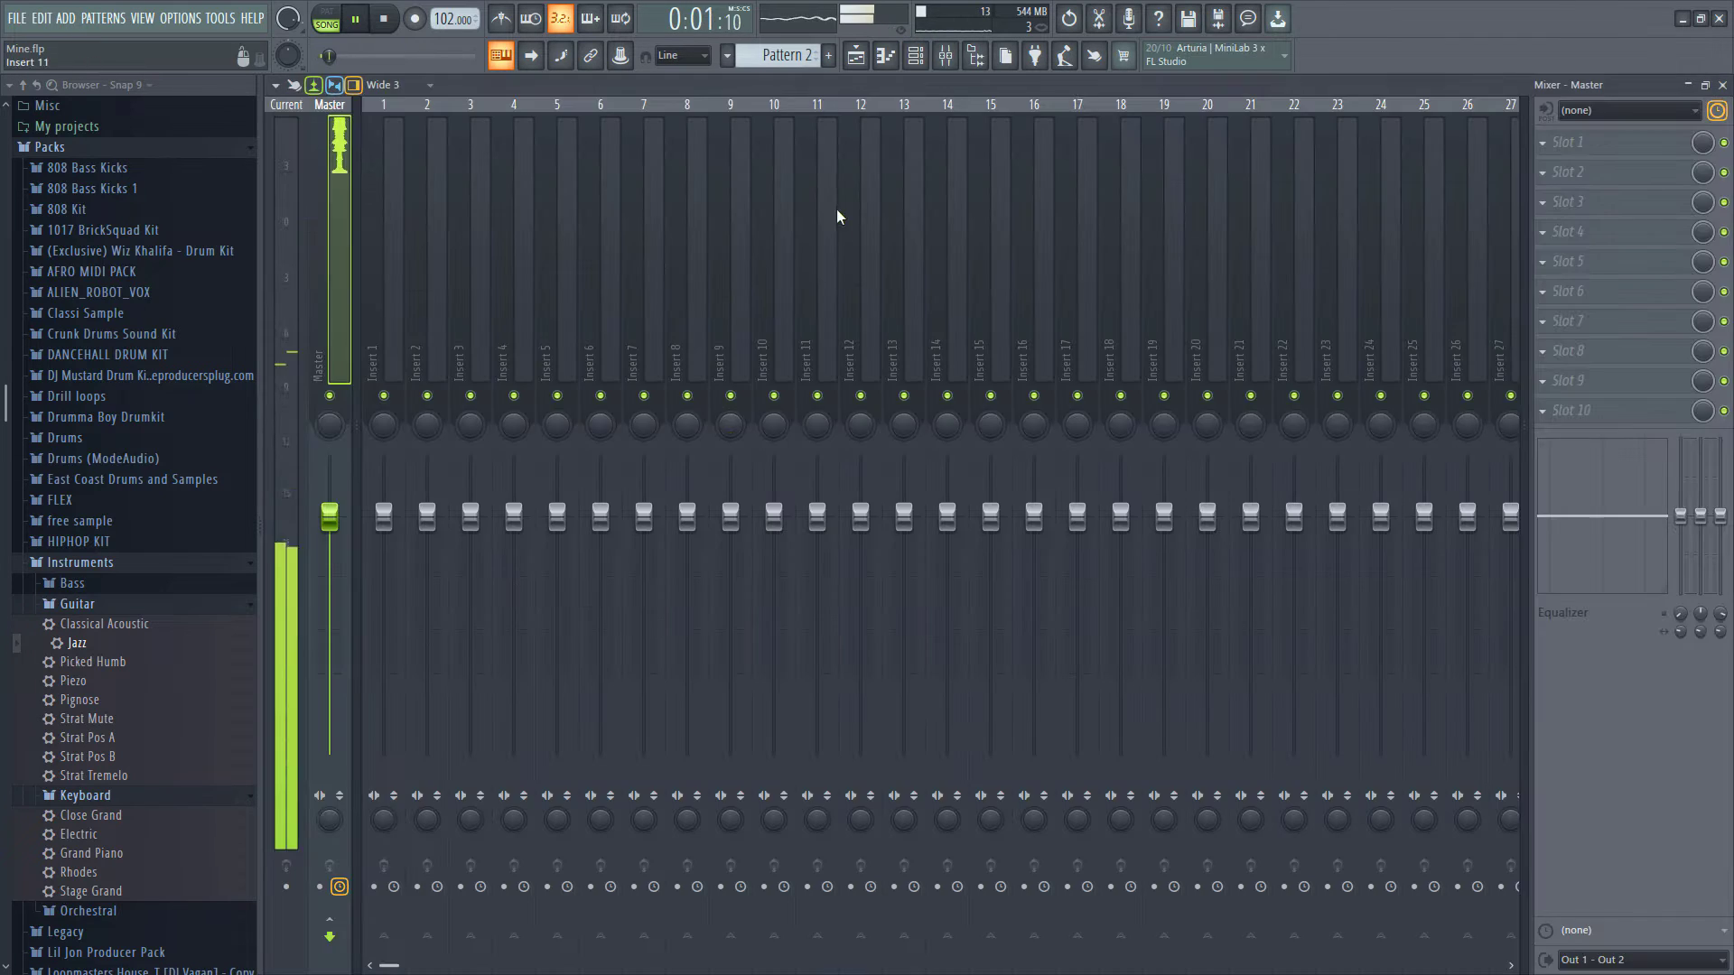
click(783, 258)
right_click(913, 312)
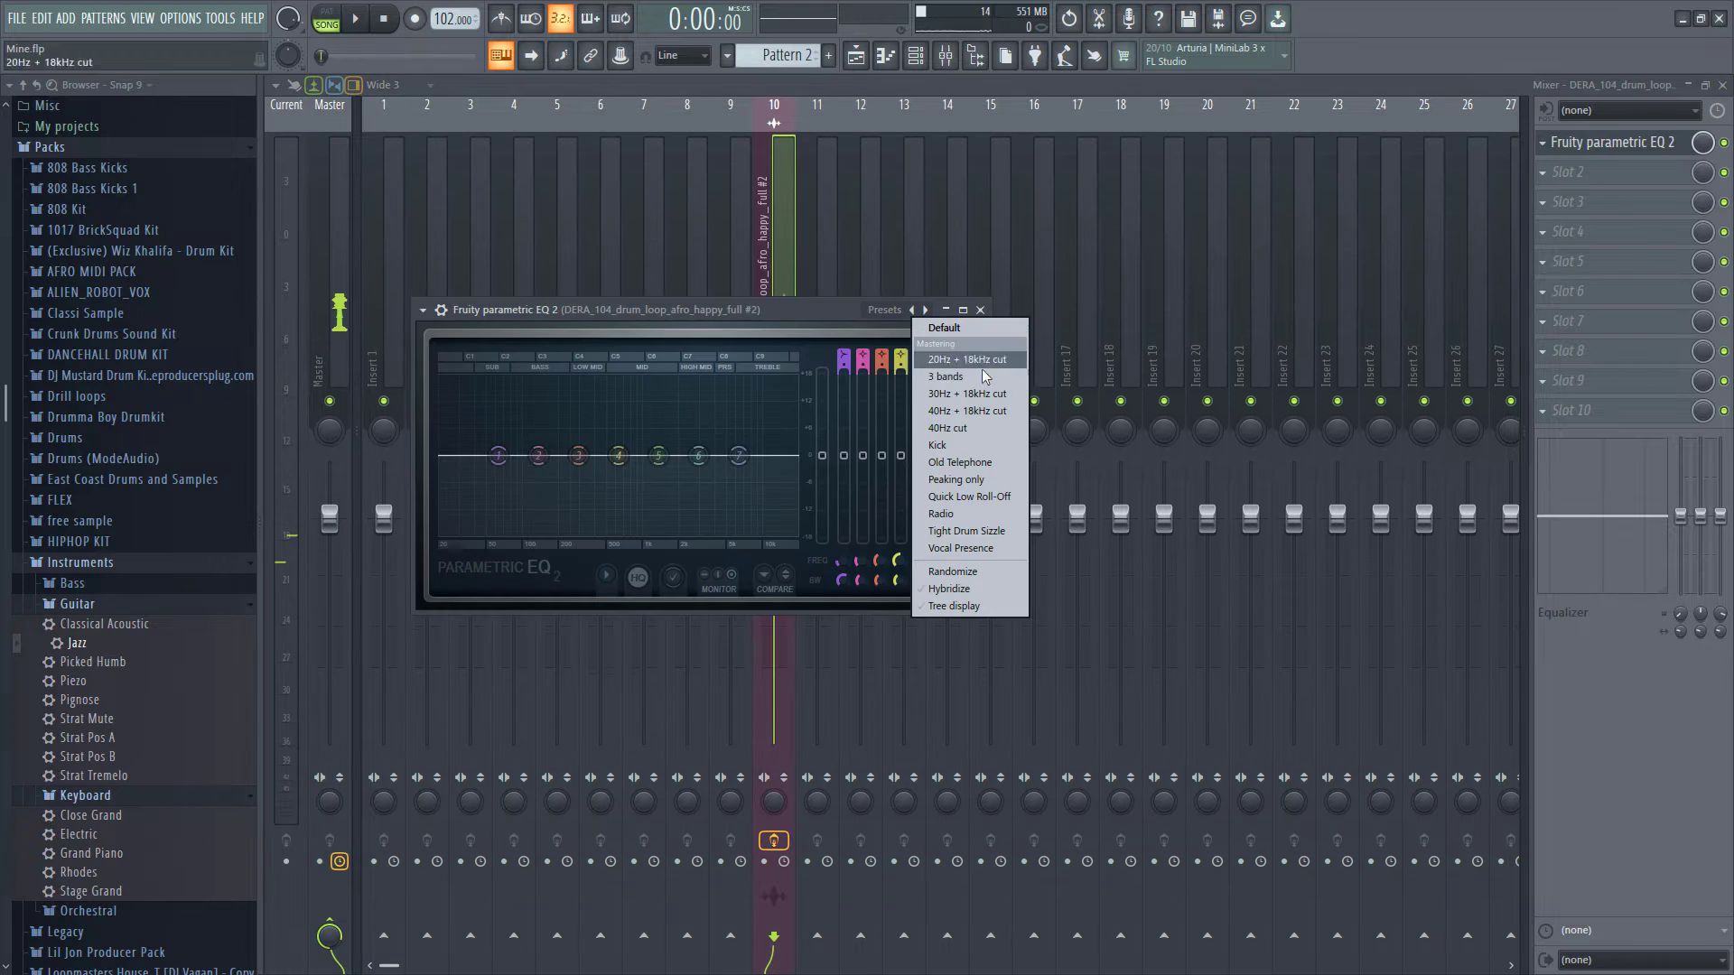
click(950, 464)
key(space)
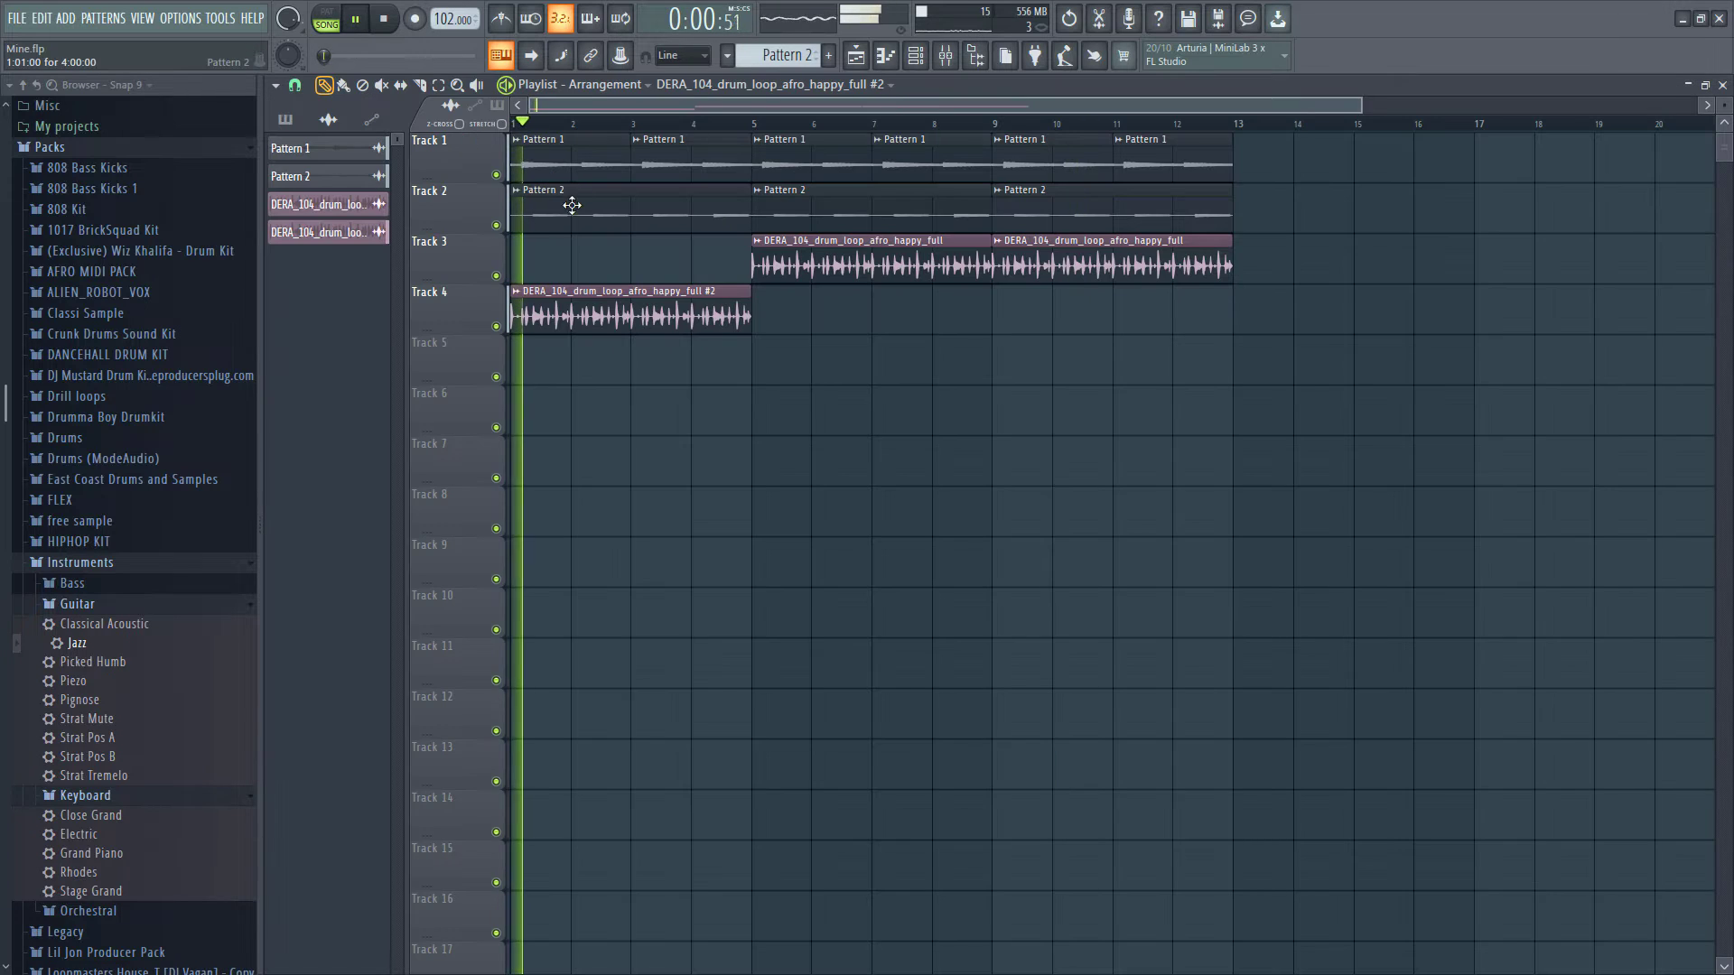
- Inspect the channel settings of the Track 4 drum loop clip
double_click(632, 312)
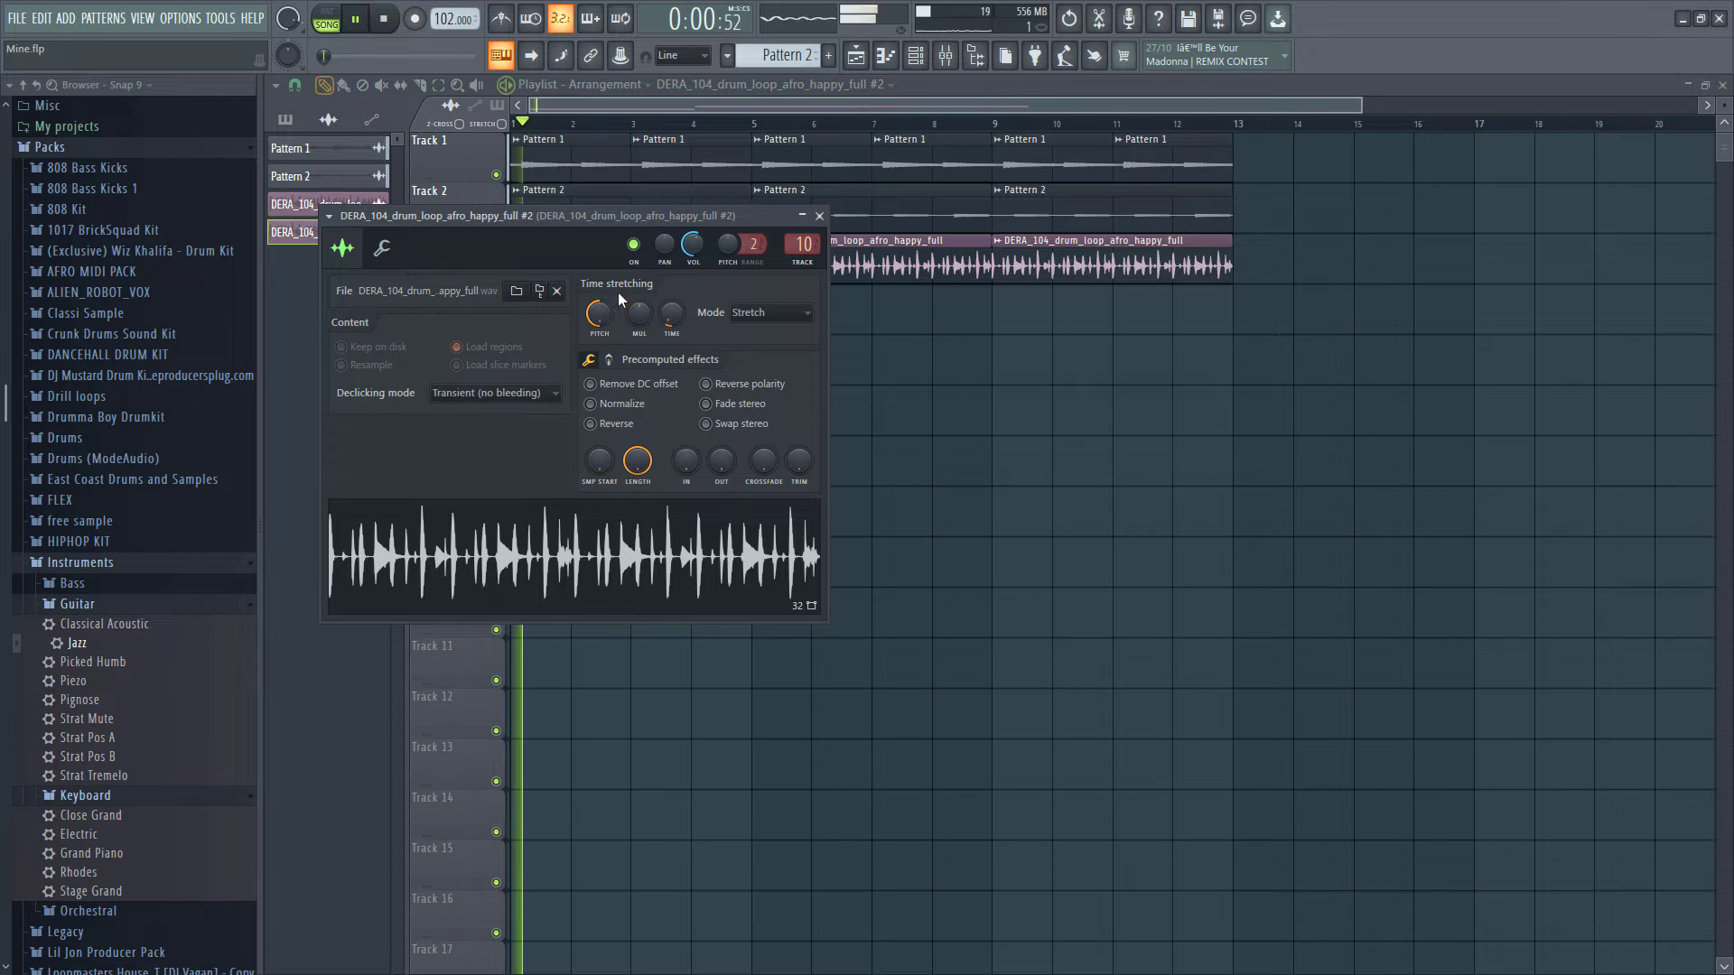
click(819, 216)
key(space)
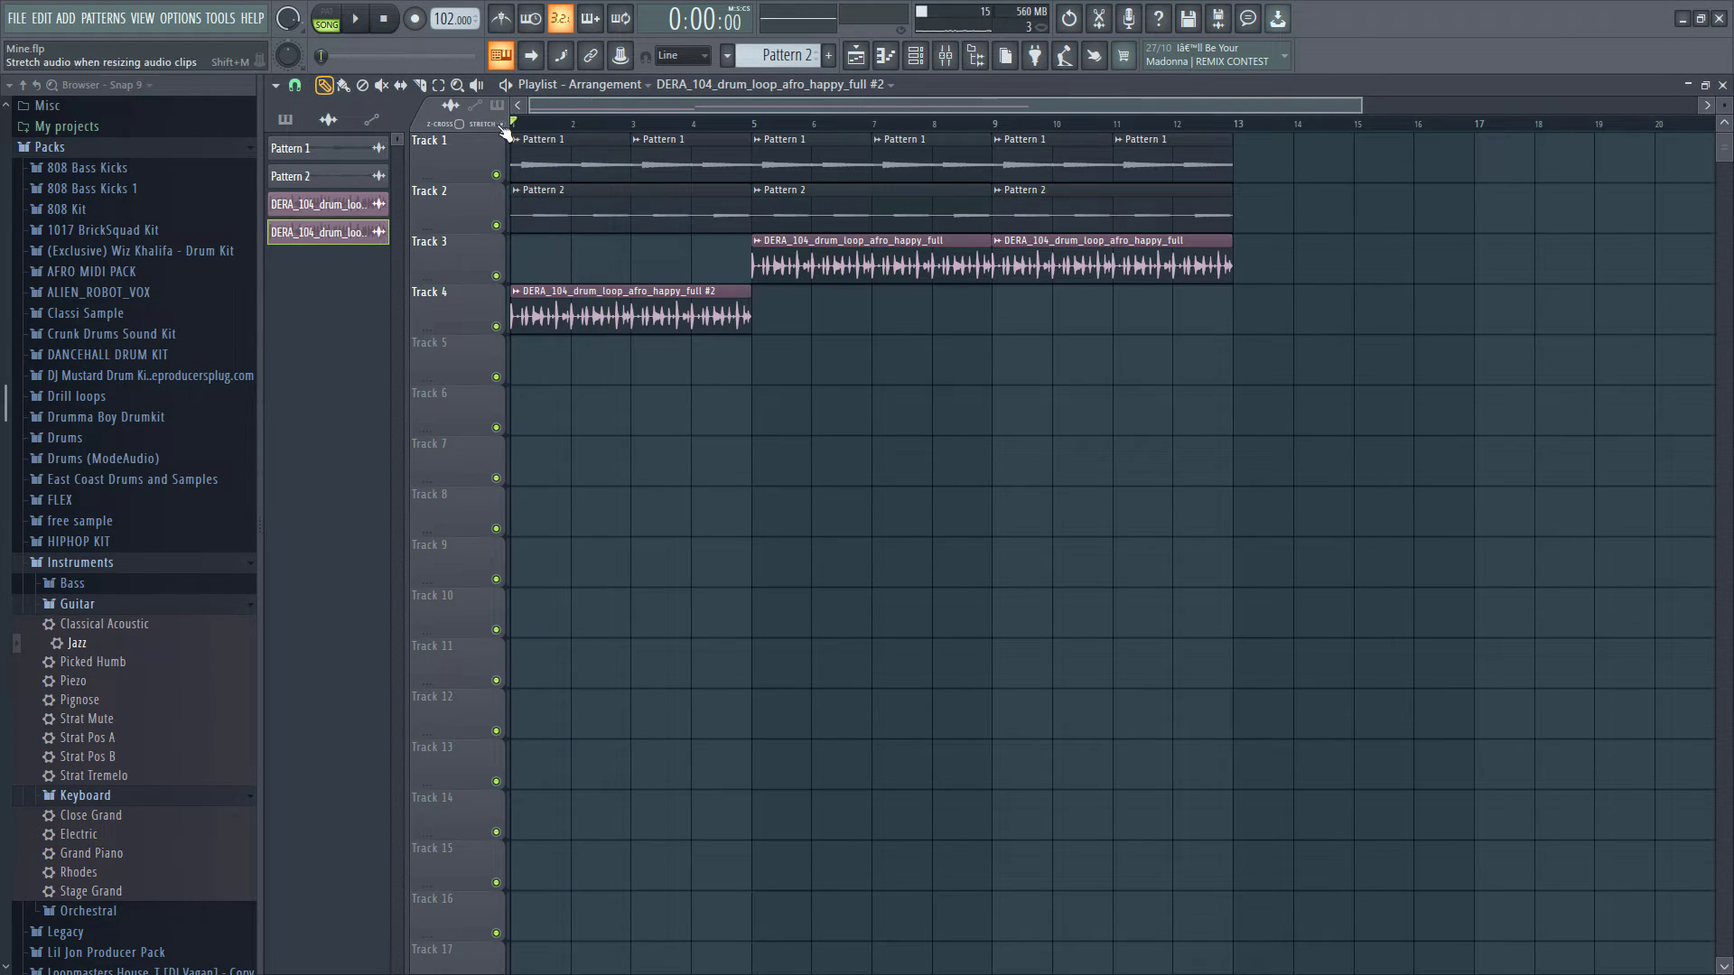
drag(911, 329, 752, 320)
click(677, 299)
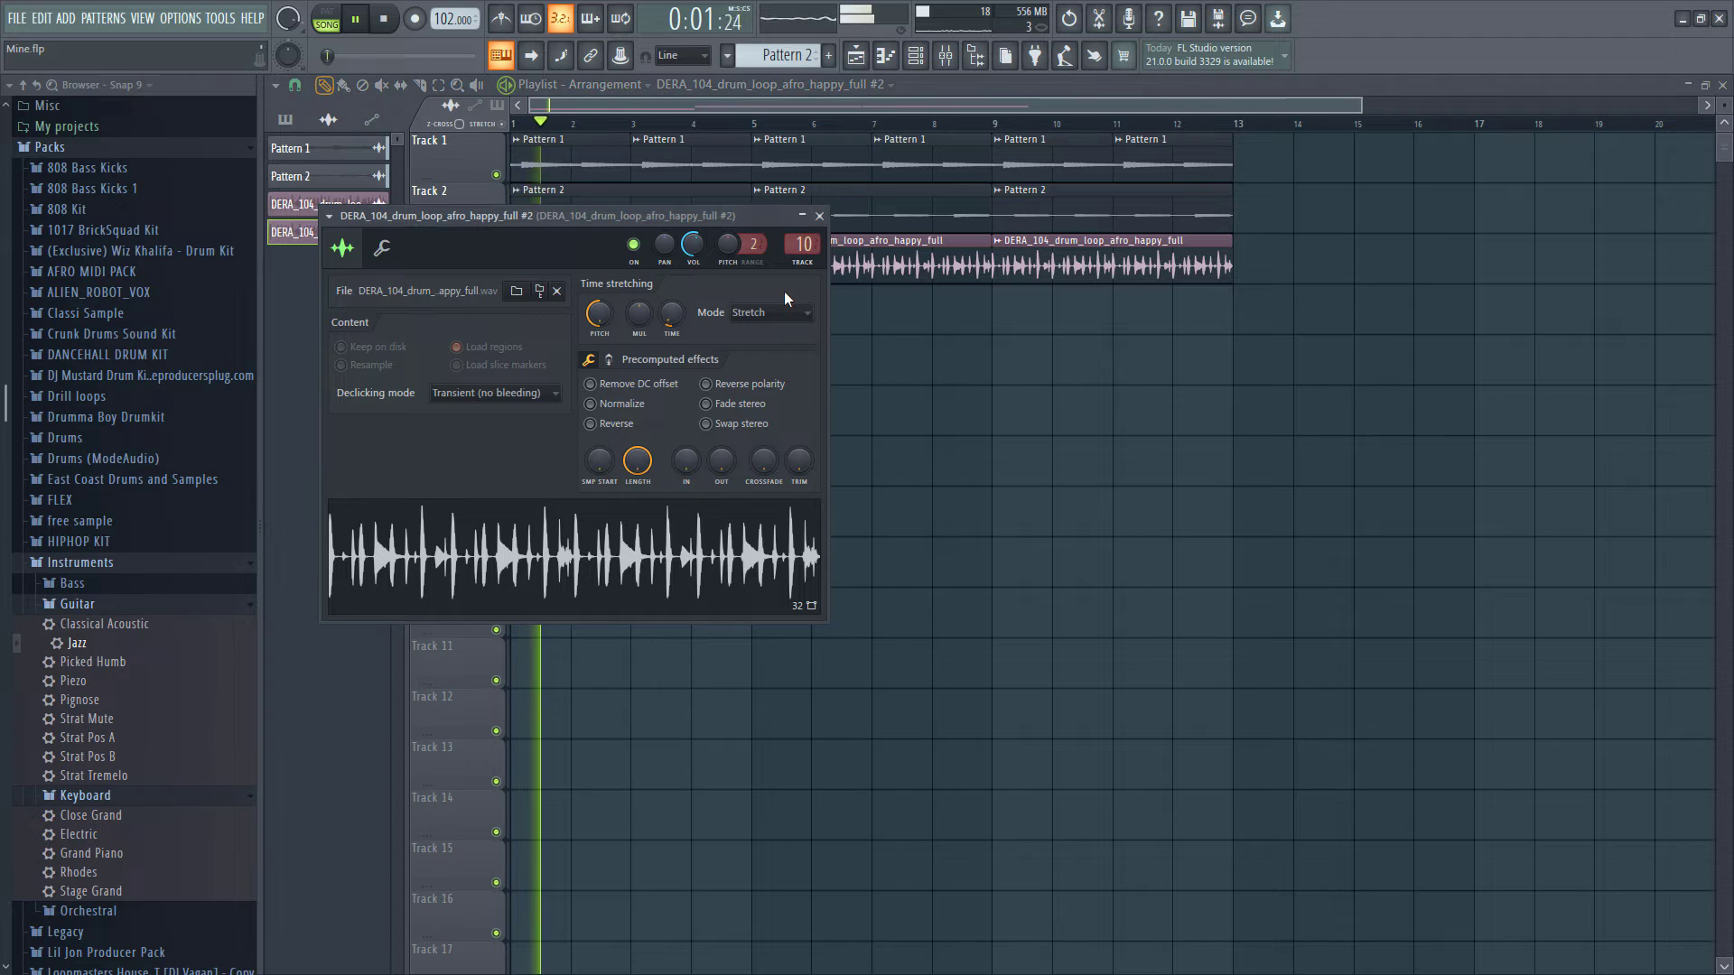
click(819, 217)
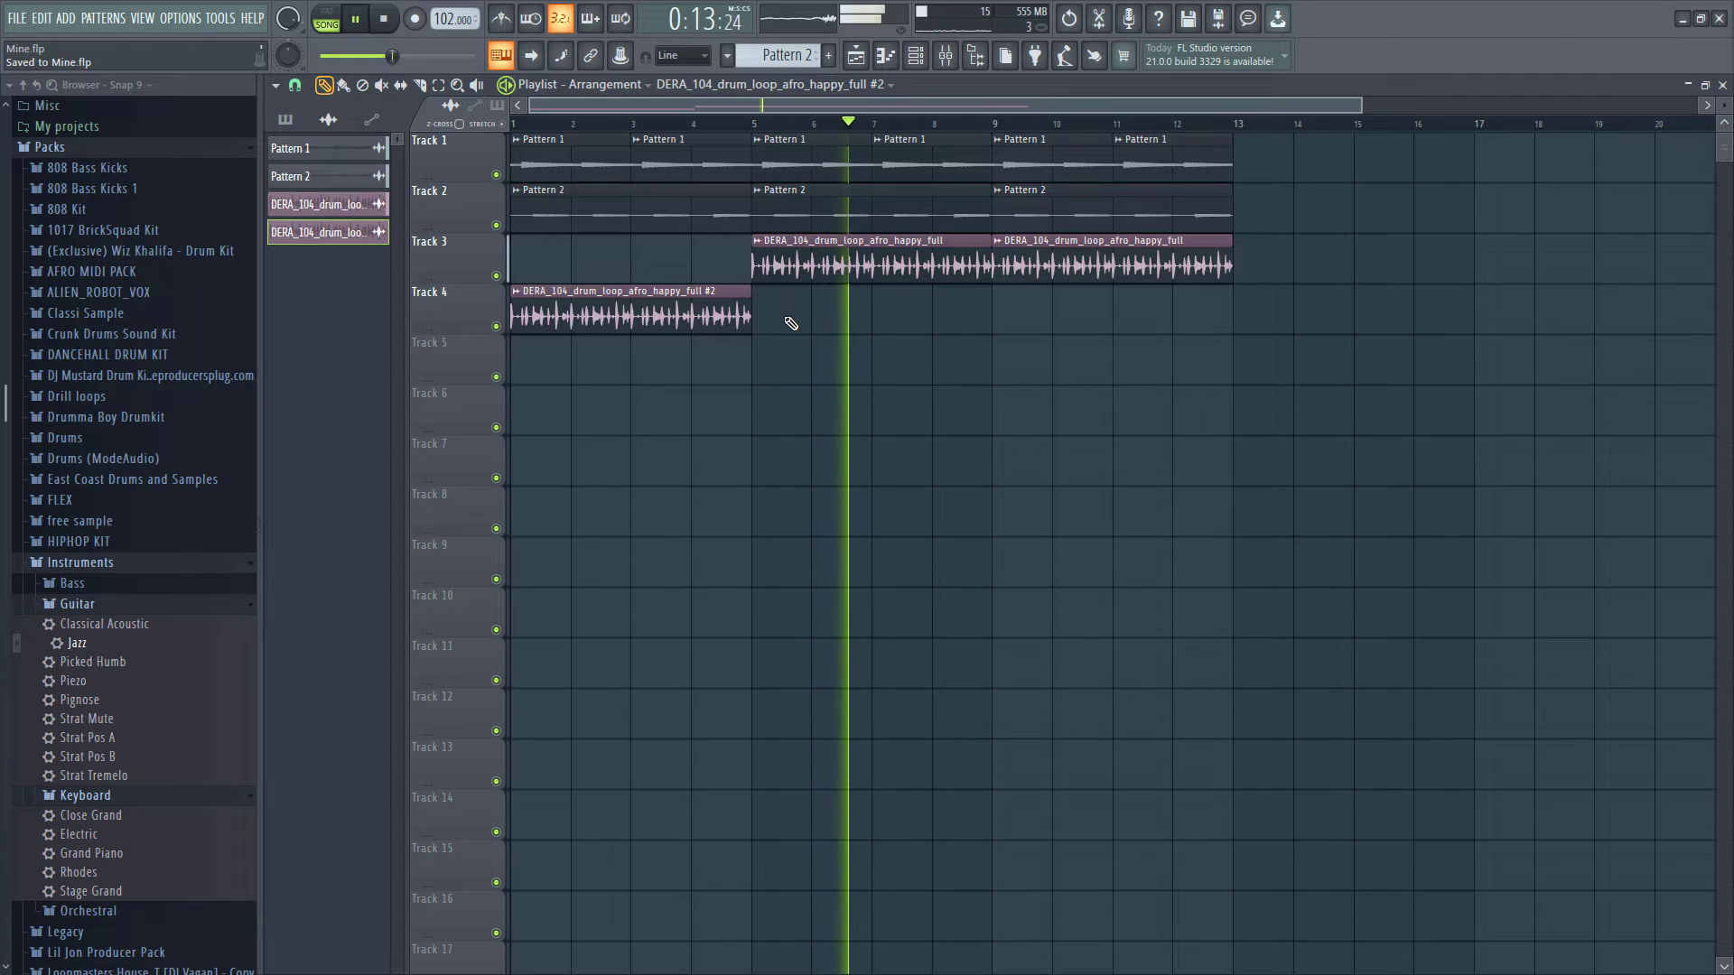
- Select the clips from bar 5 to bar 13 on Tracks 1–3 and copy them further along the timeline
drag(785, 143, 1235, 386)
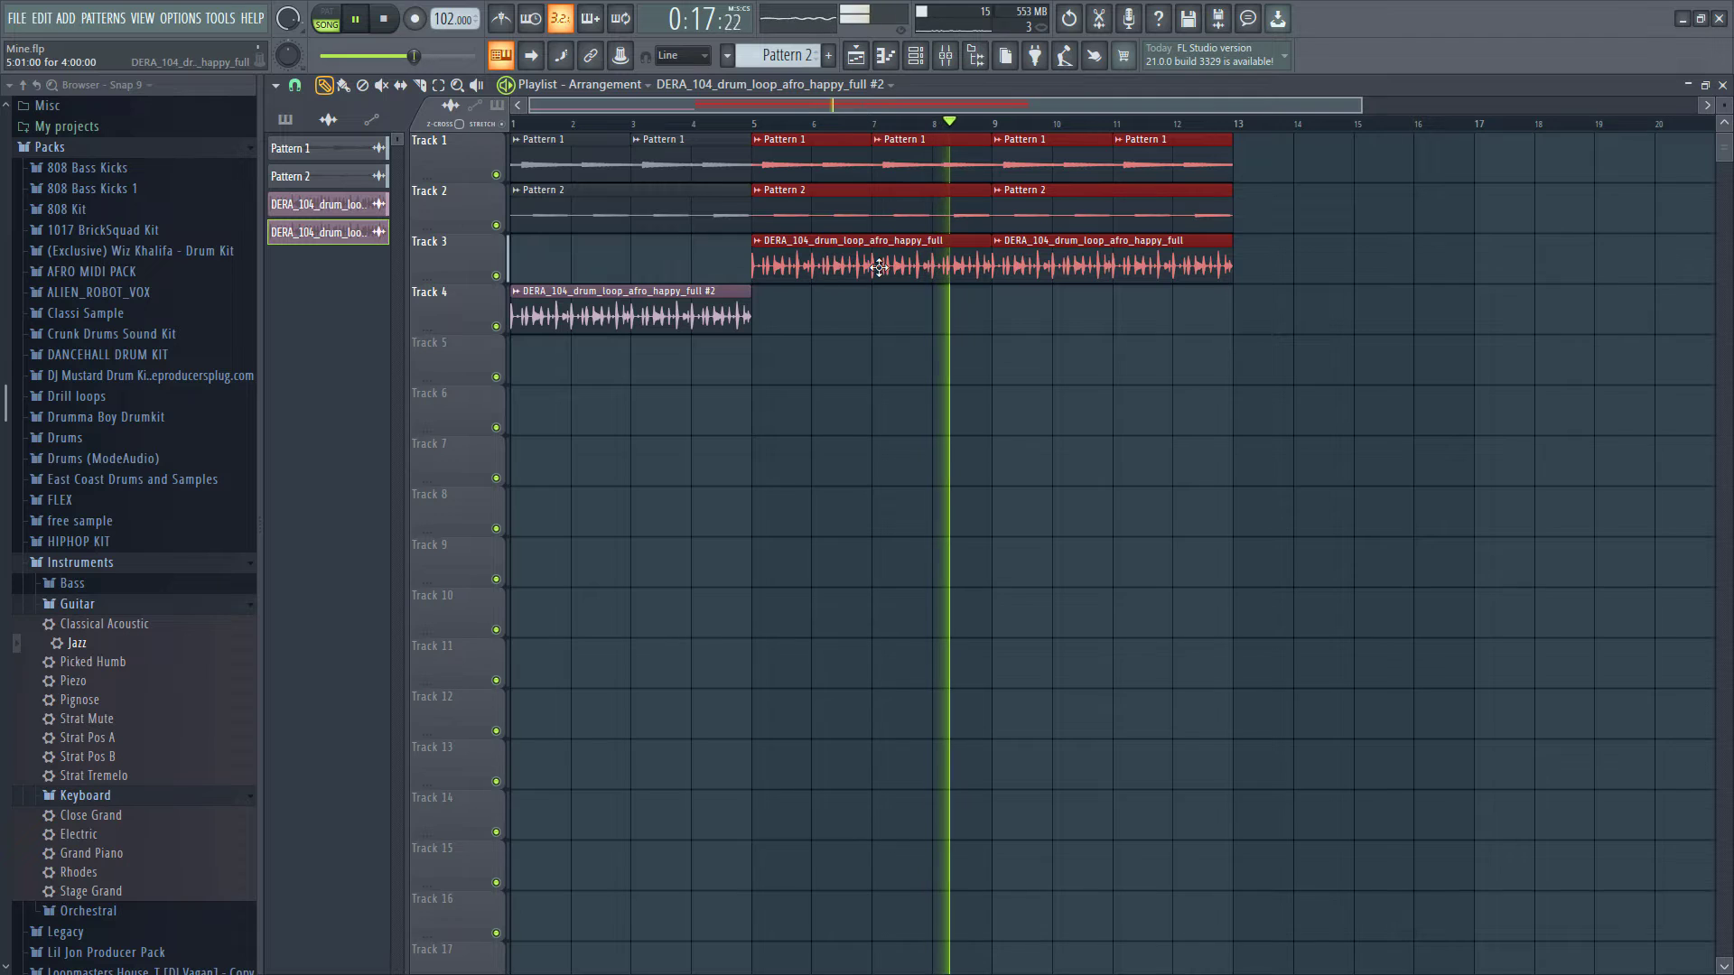
drag(847, 268, 1300, 283)
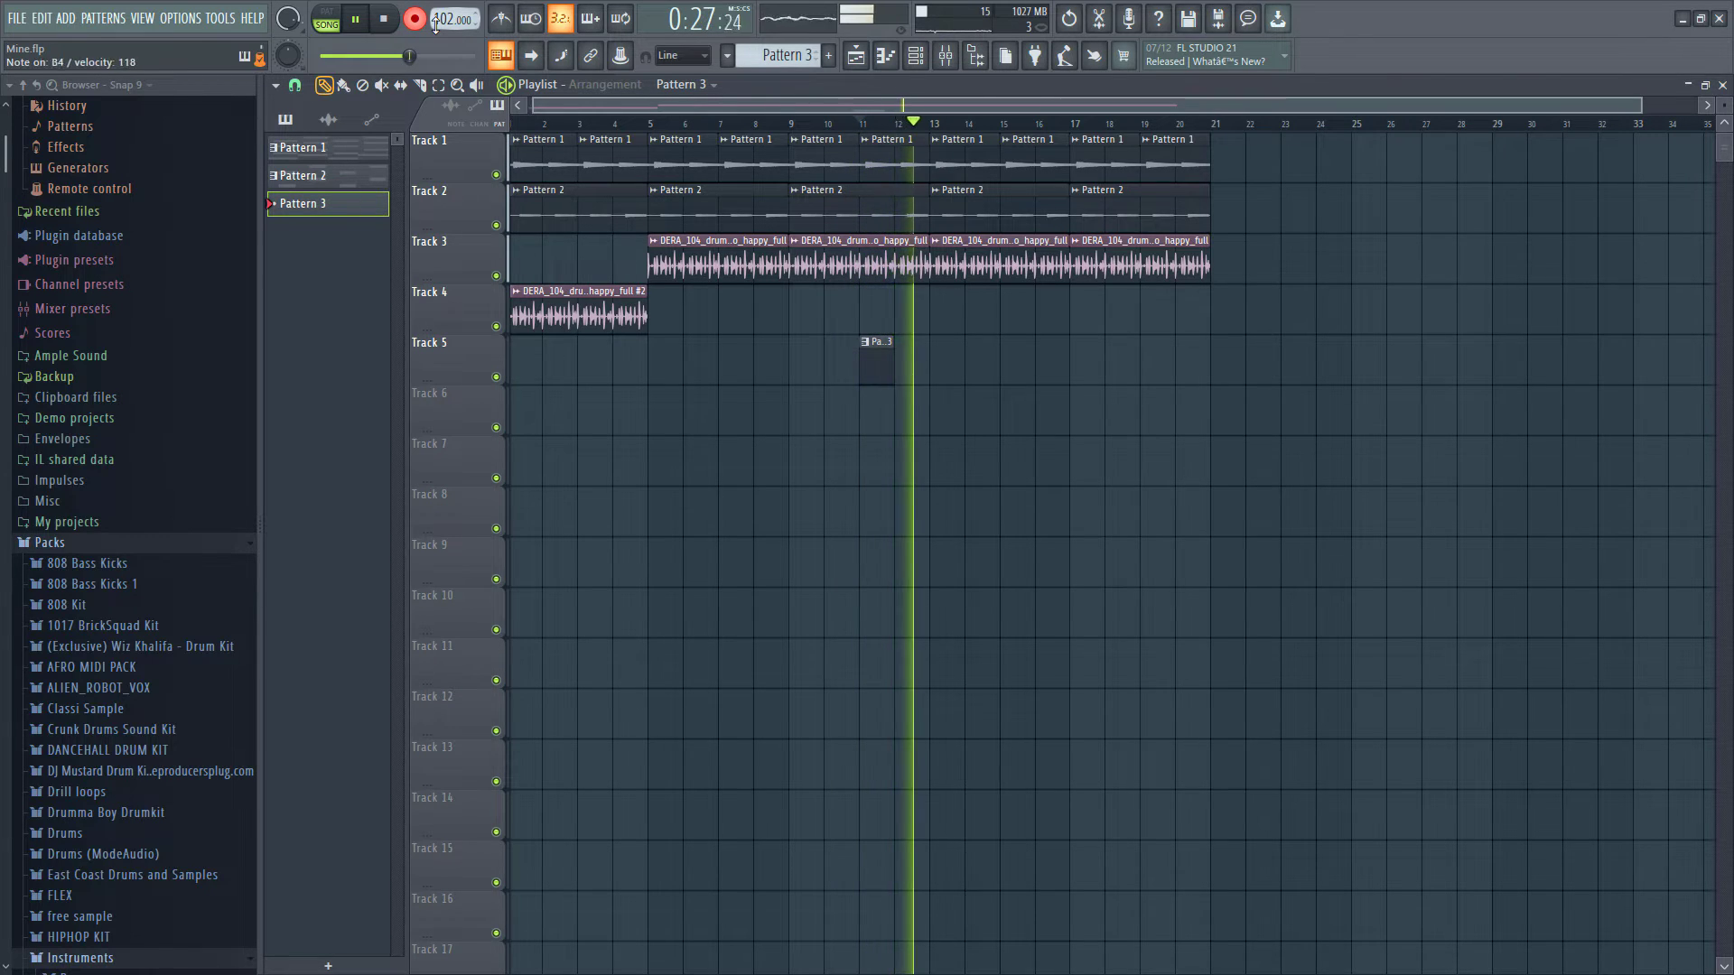
key(space)
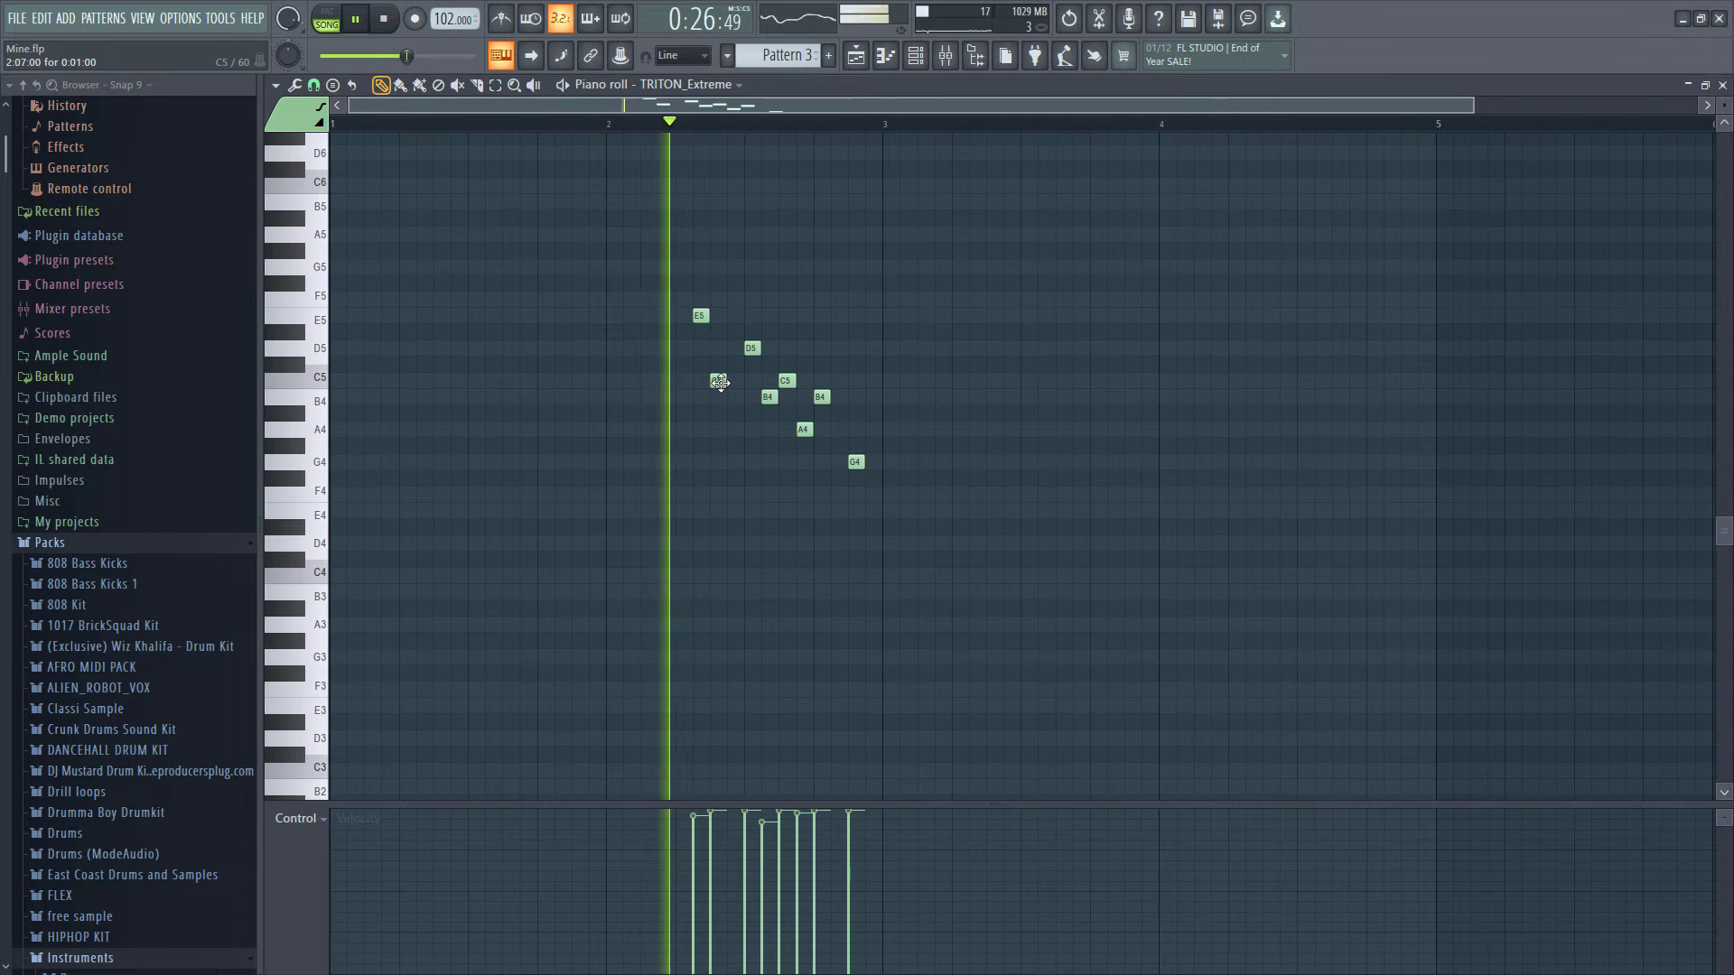
key(space)
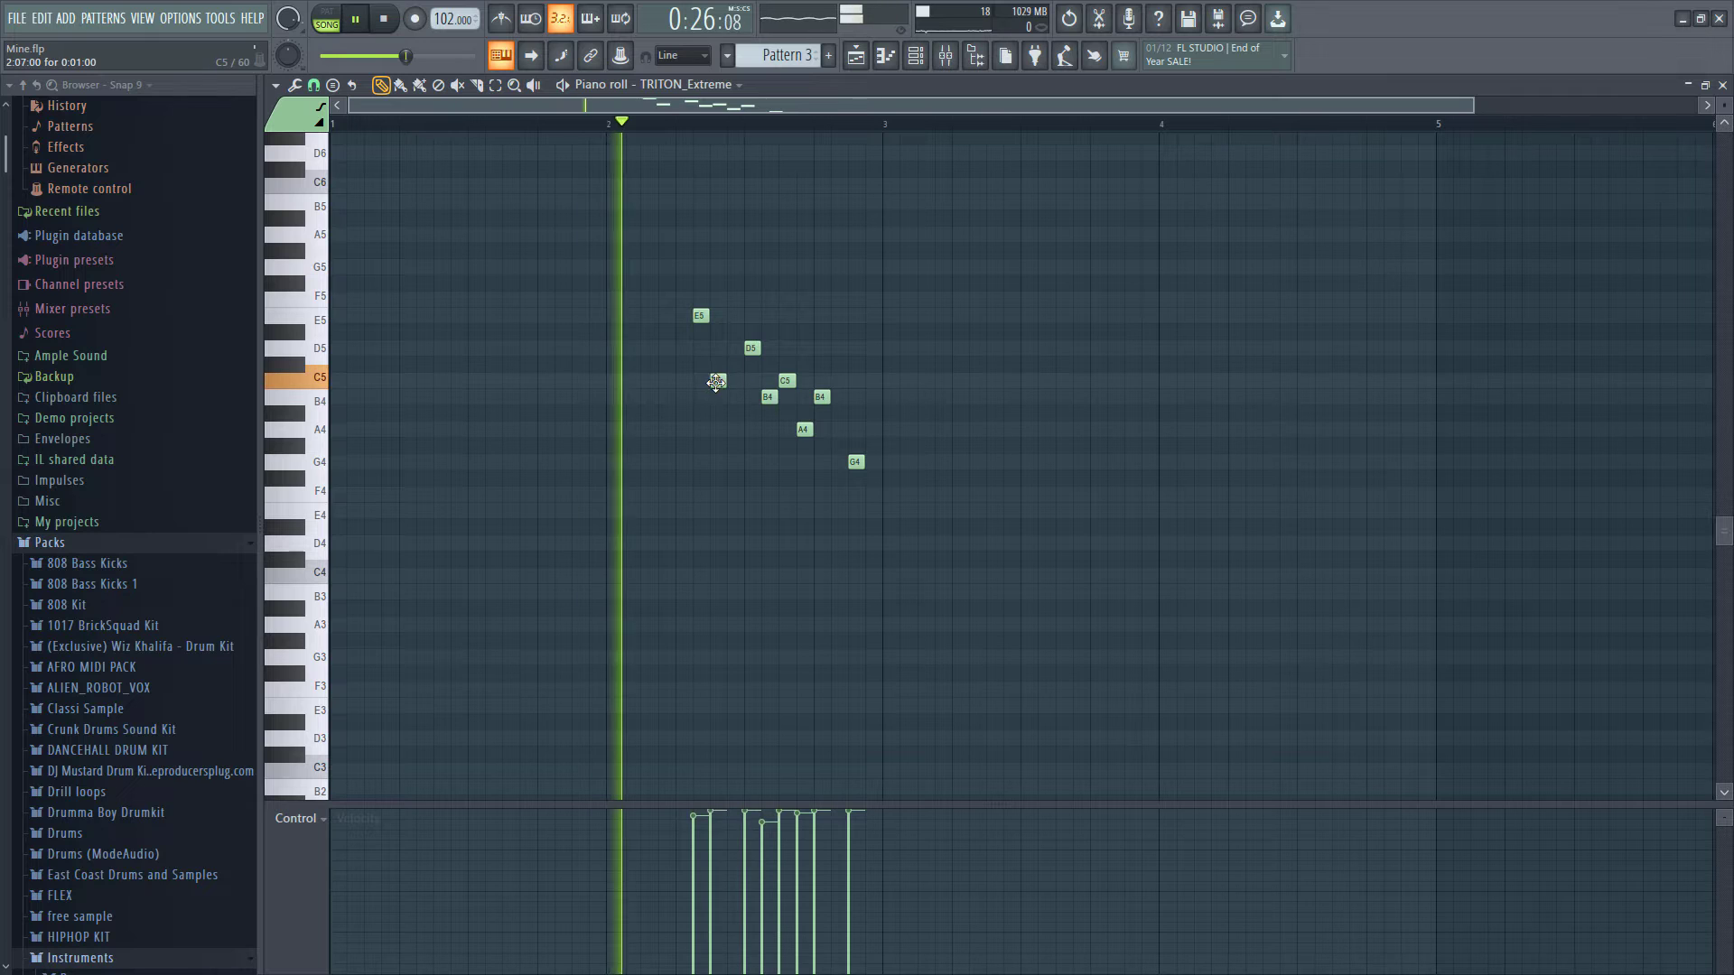
- Adjust the positions and lengths of the TRITON_Extreme melody notes in Pattern 3
drag(630, 261, 978, 614)
ctrl+click(760, 415)
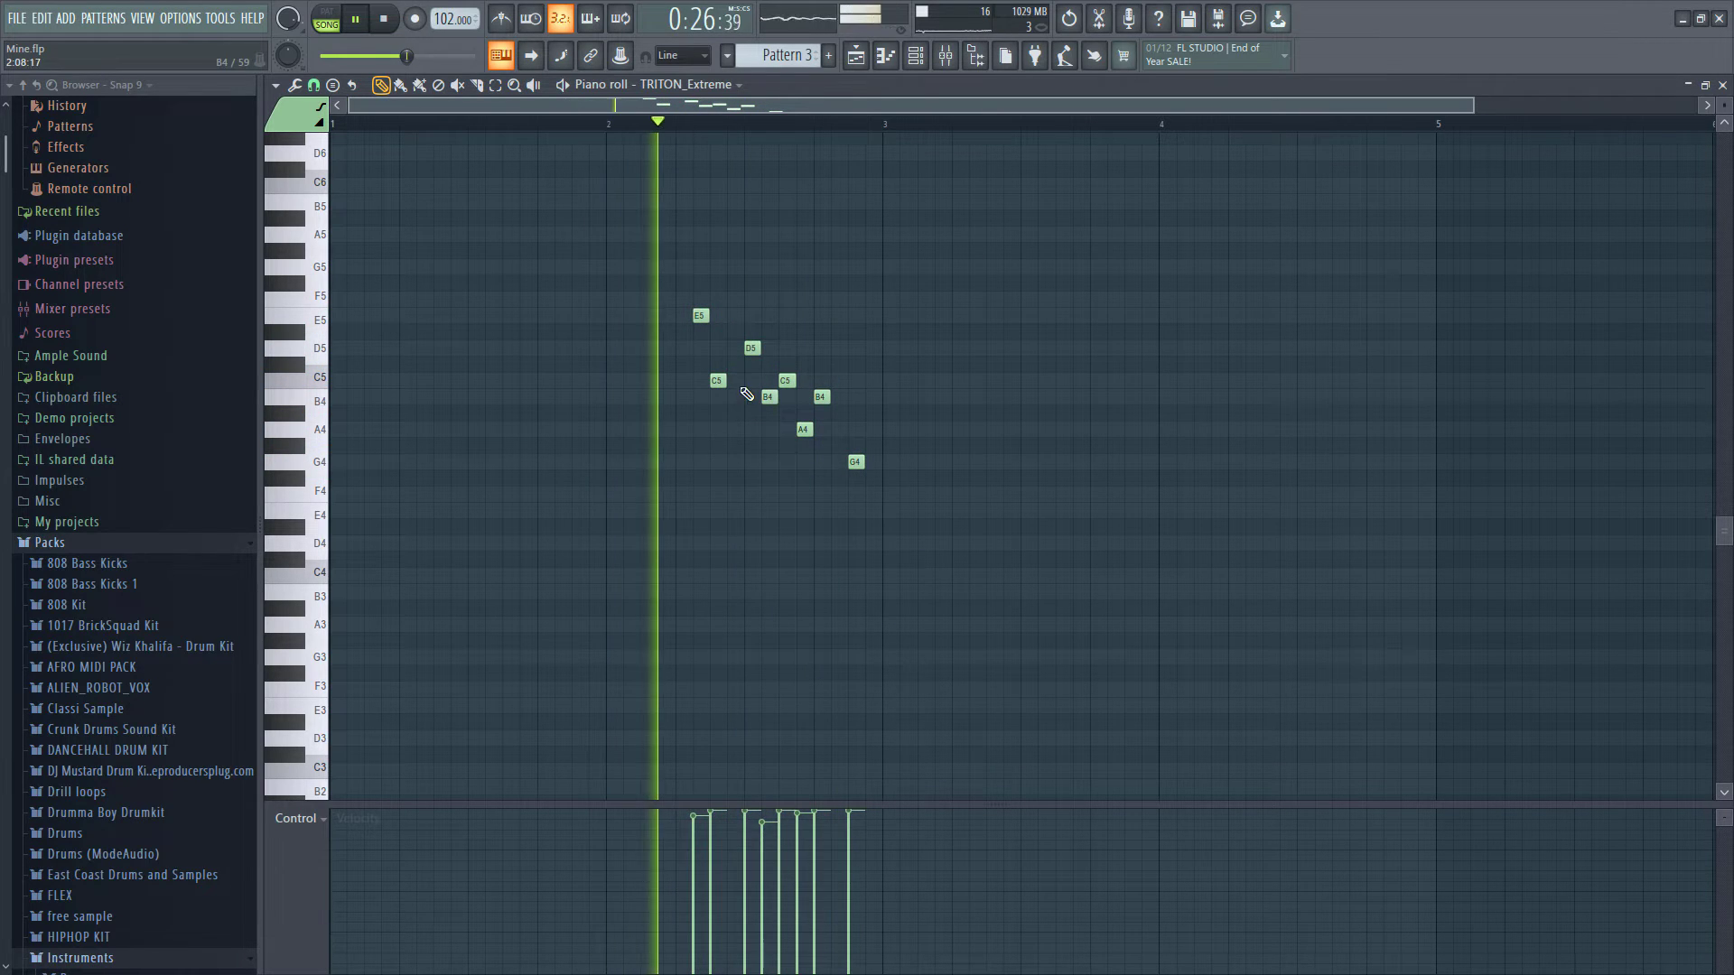
drag(752, 350, 740, 353)
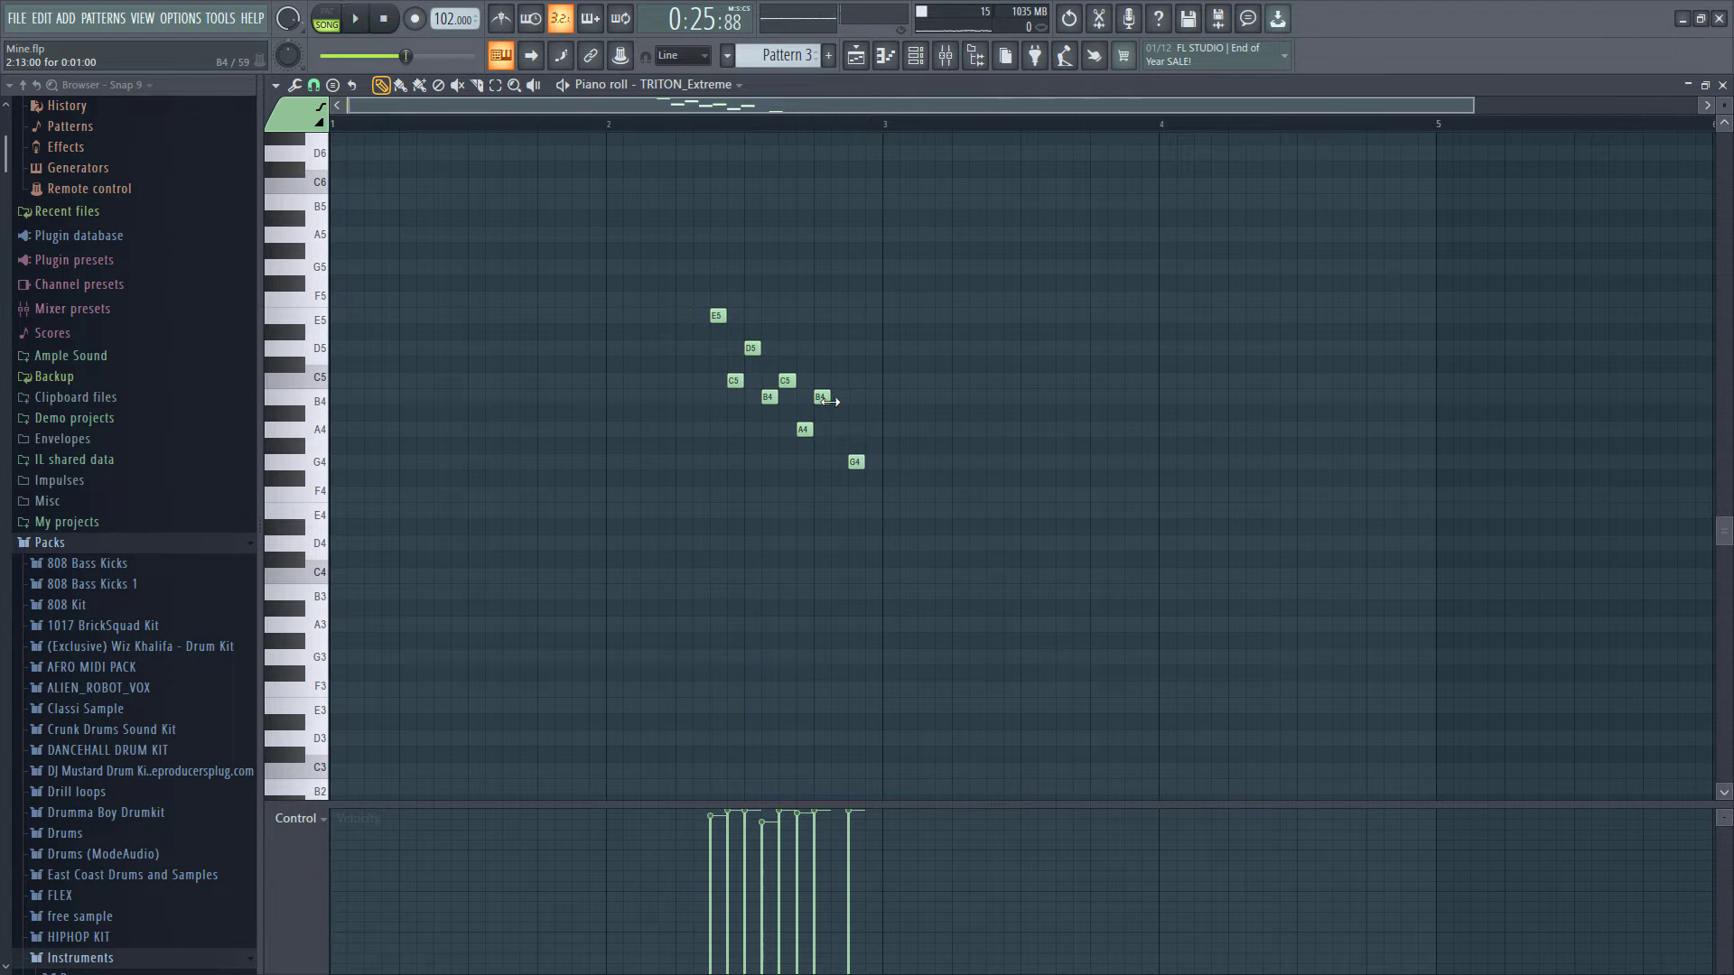
key(space)
drag(827, 400, 839, 403)
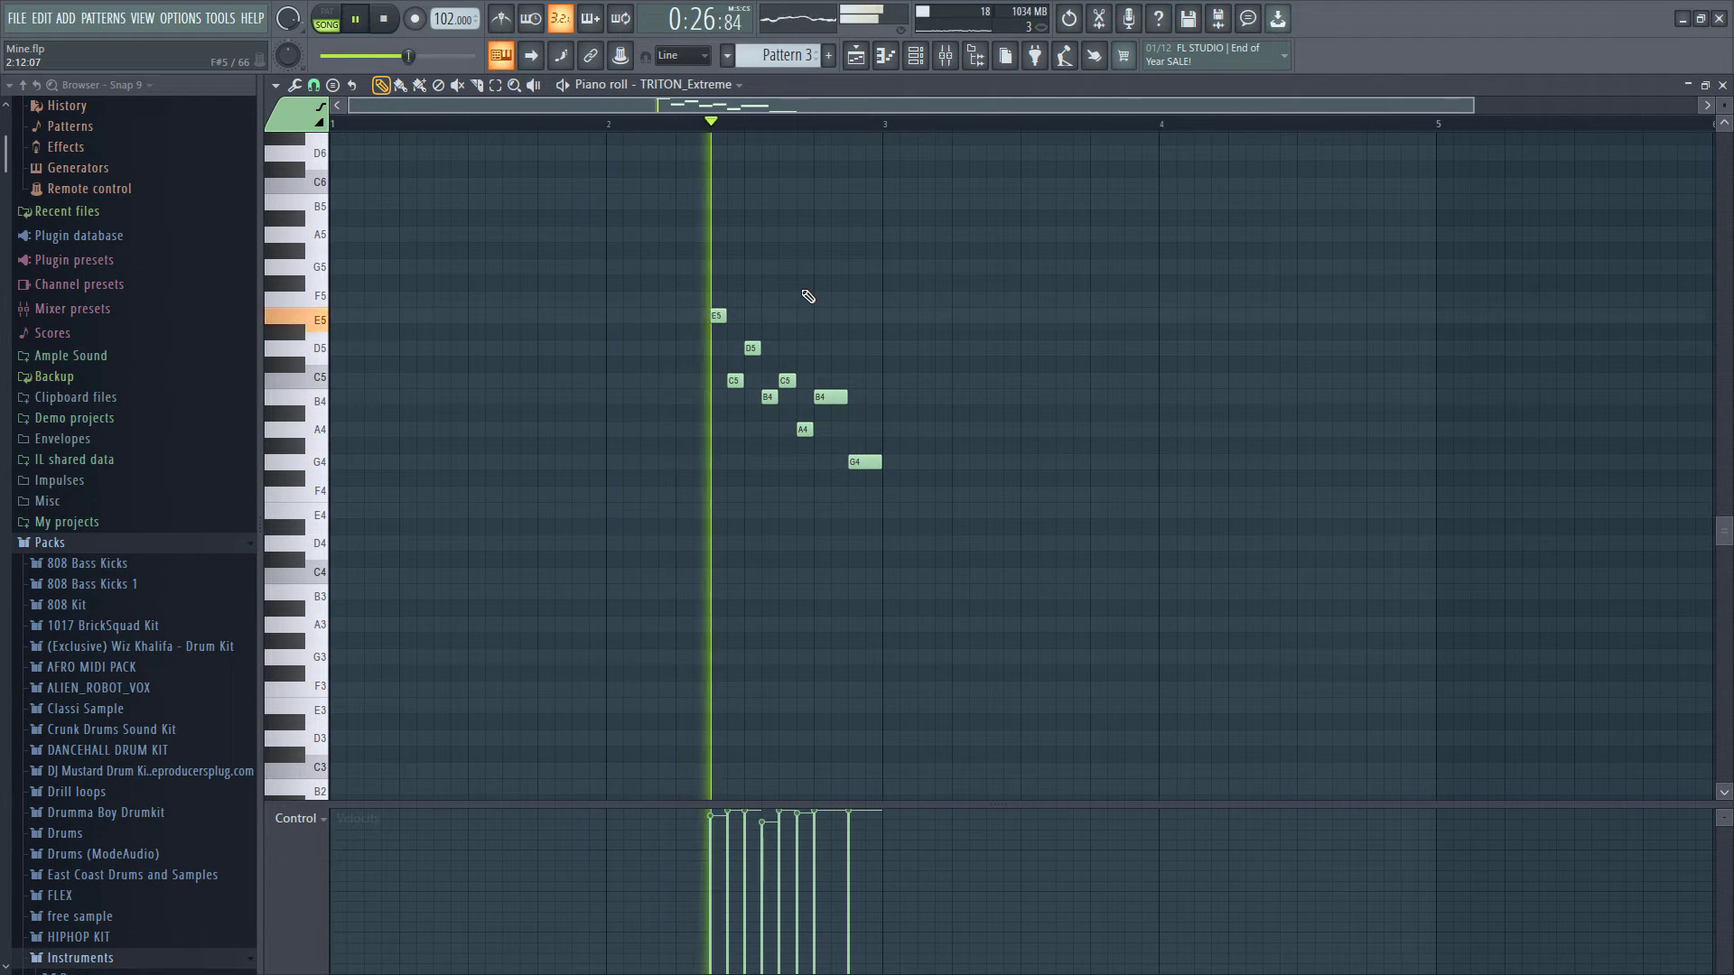
- Open the TRITON_Extreme instrument from the channel rack to check its Solo Viola Vib. preset
click(914, 56)
key(space)
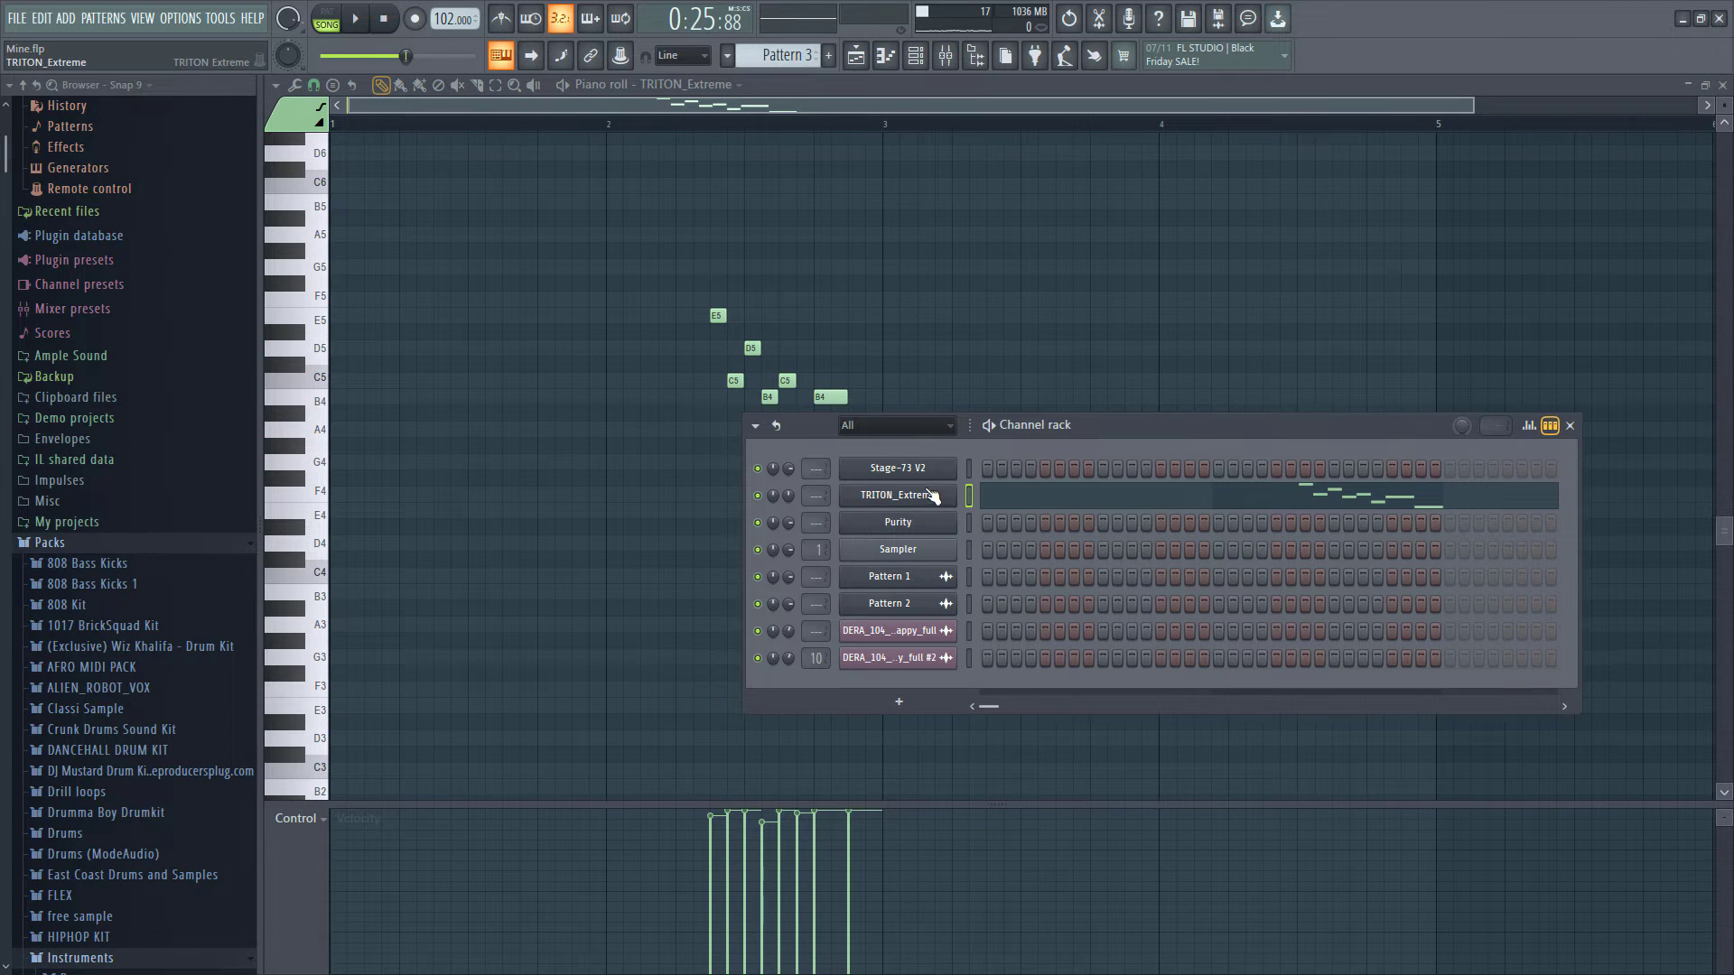
click(898, 495)
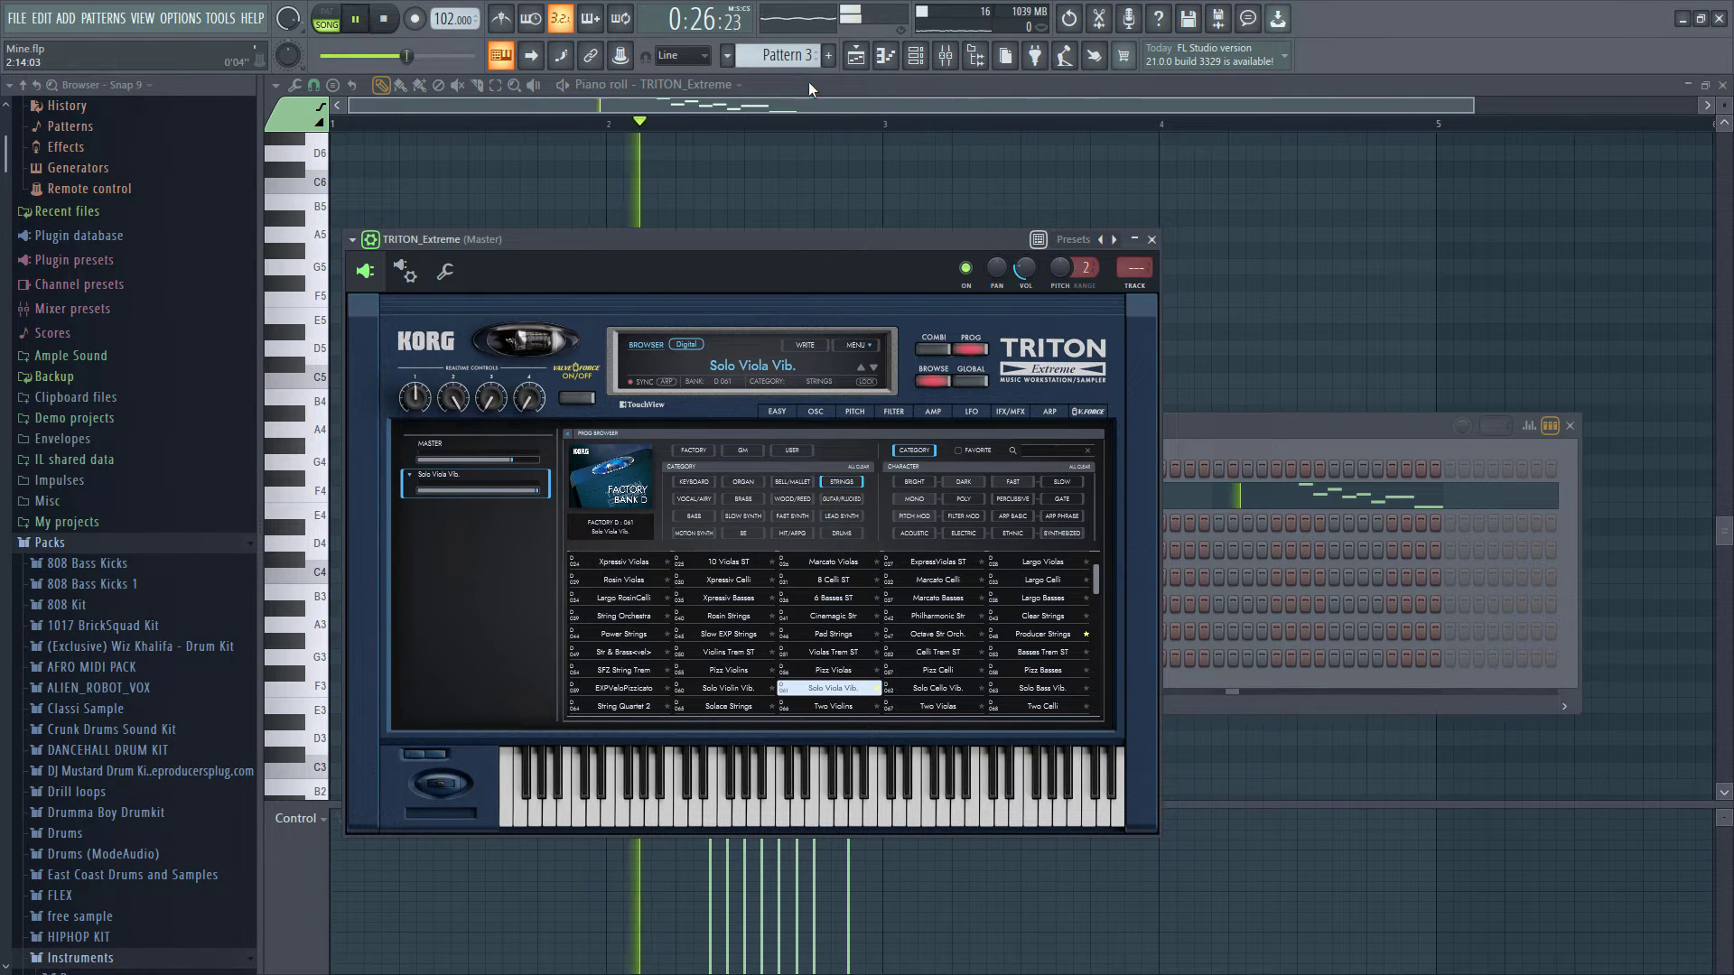
- Try to render and replace Pattern 3 as an audio clip from the playlist's pattern list
click(883, 61)
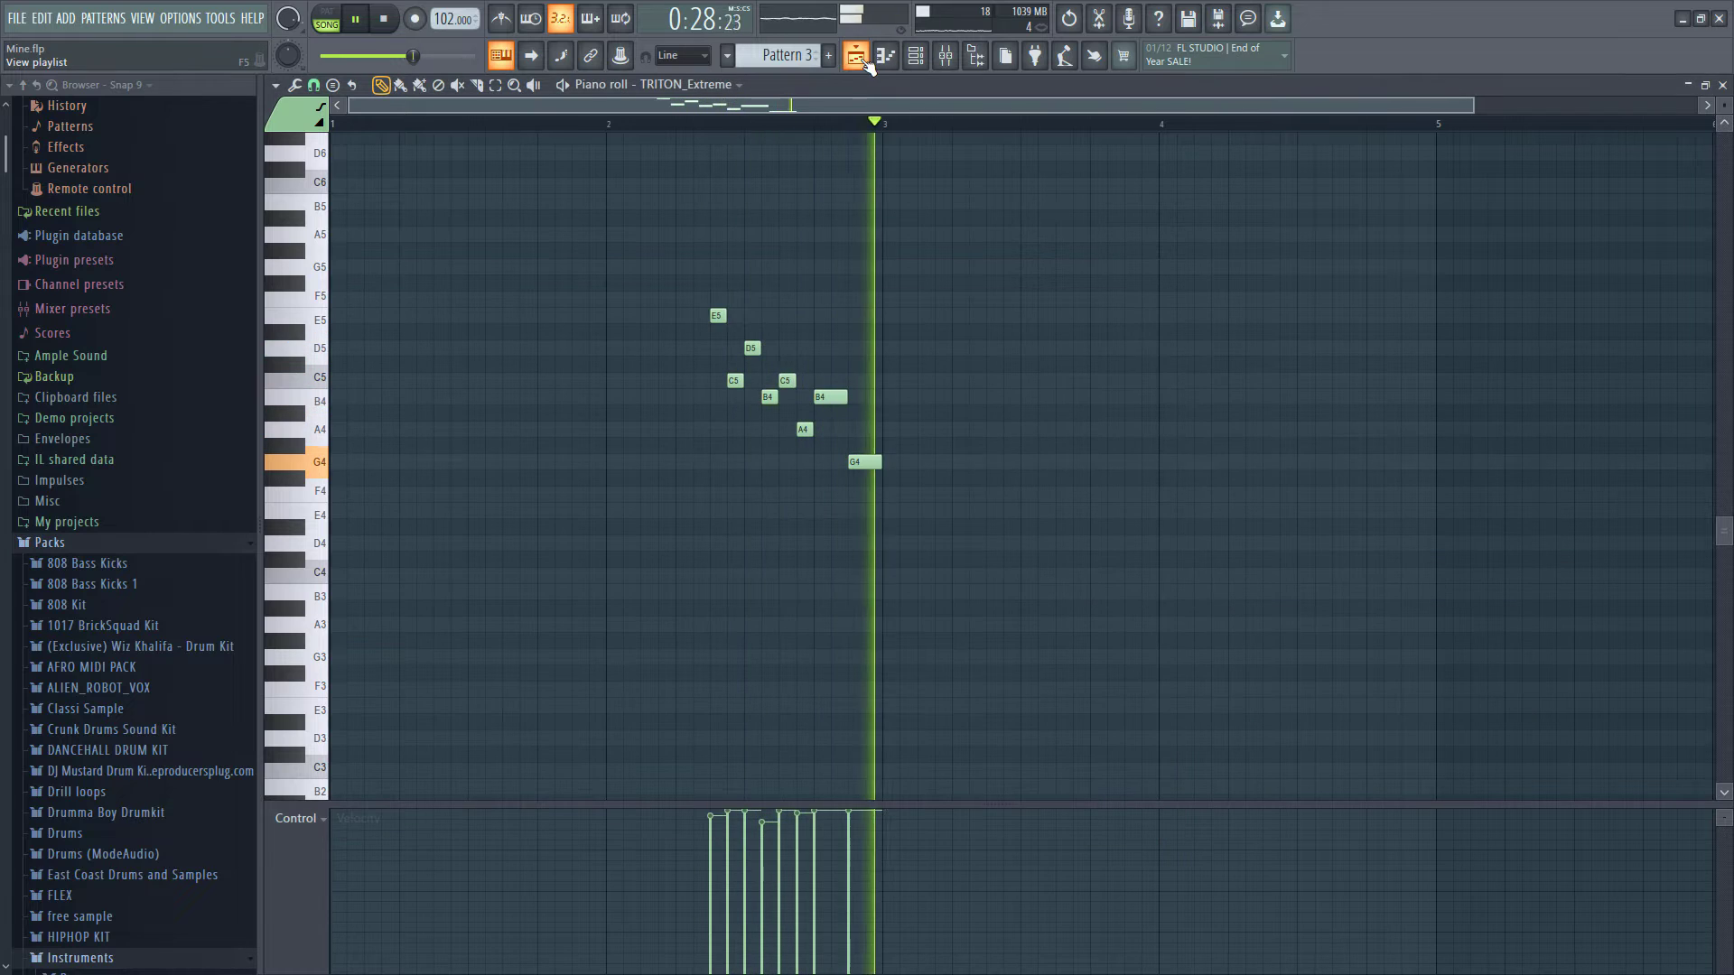
click(883, 61)
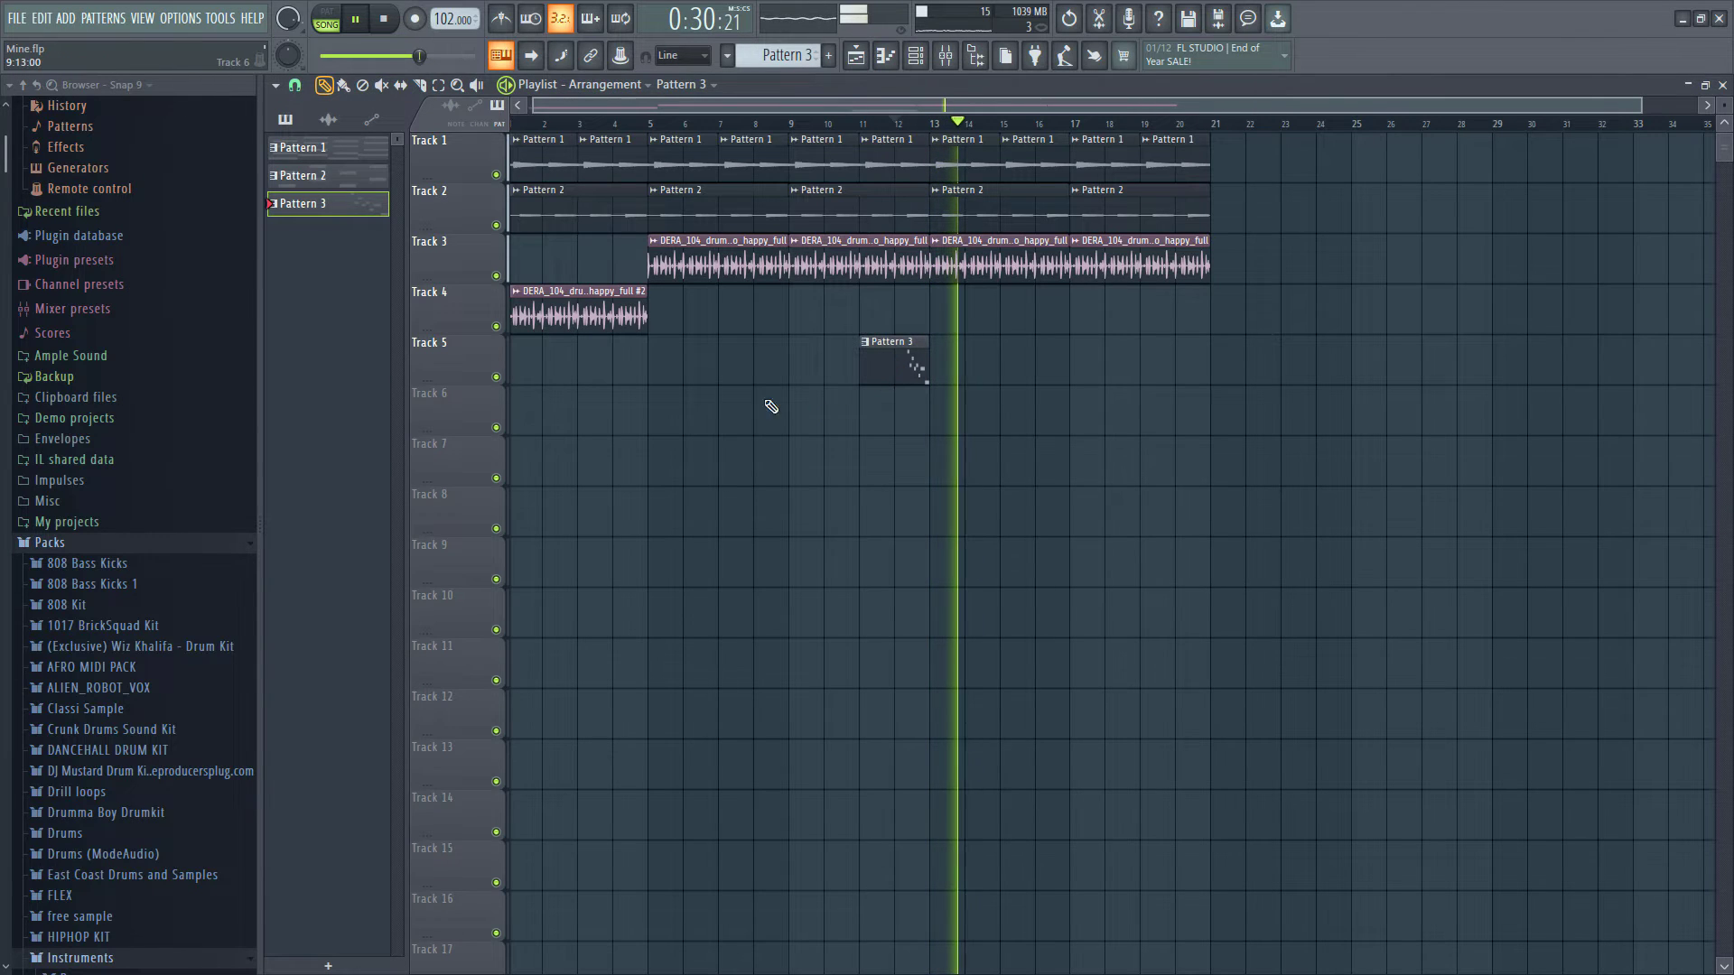
right_click(306, 205)
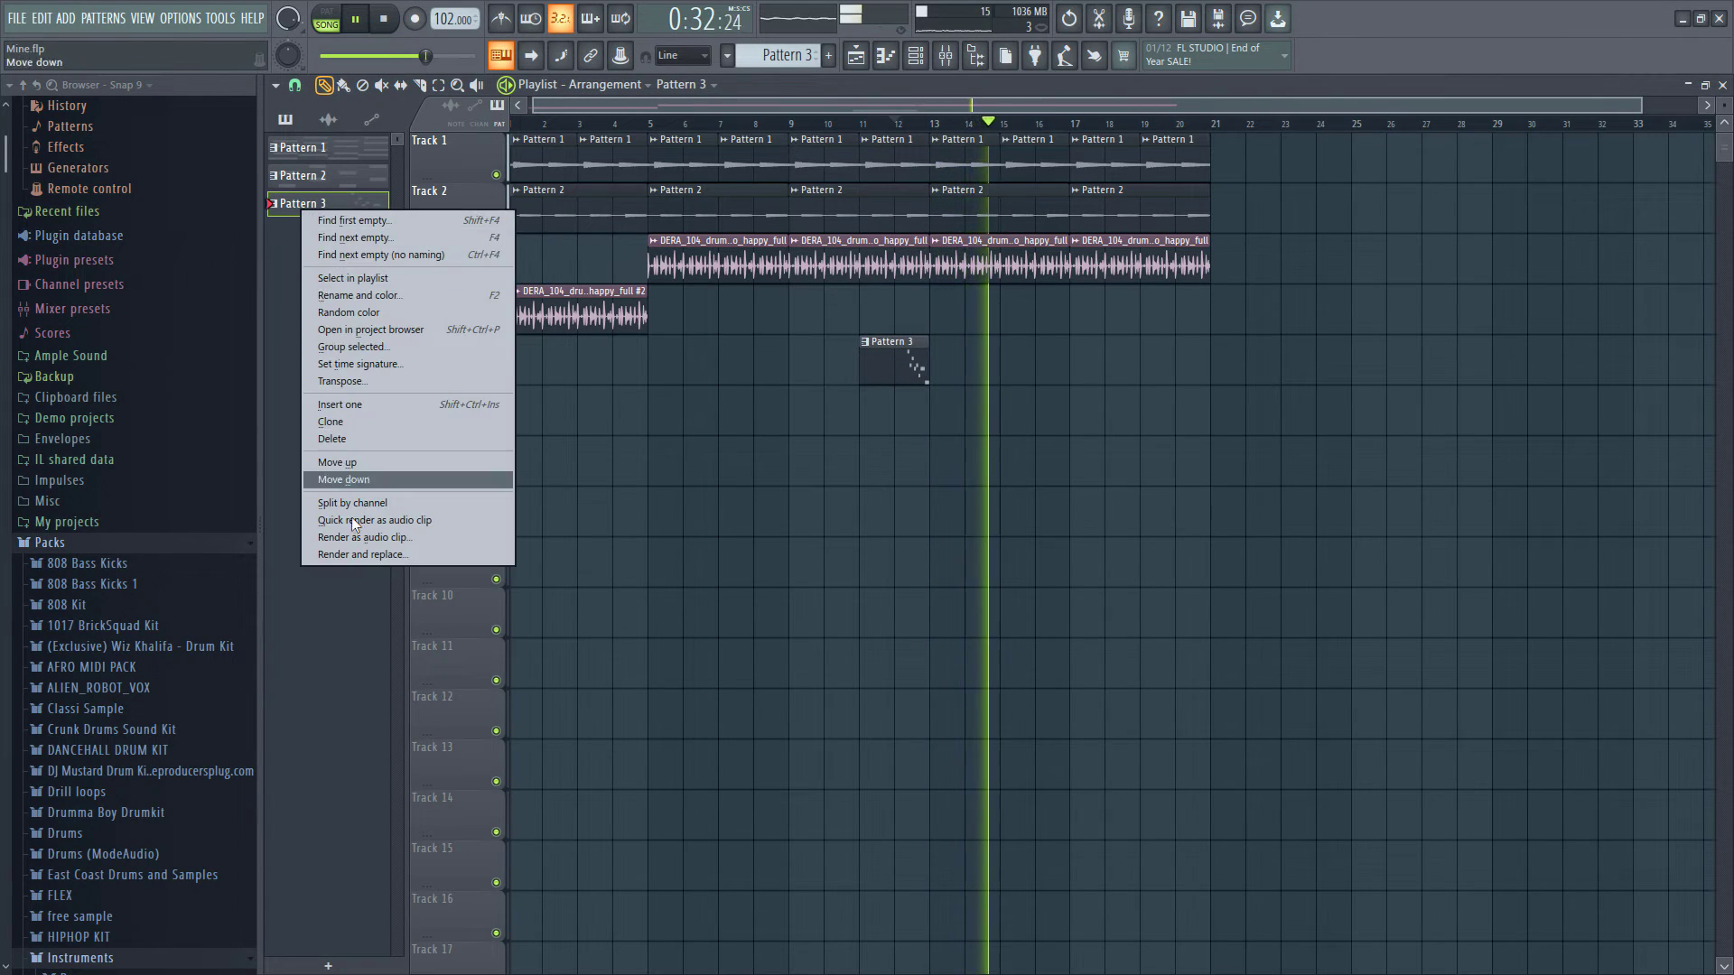
click(359, 554)
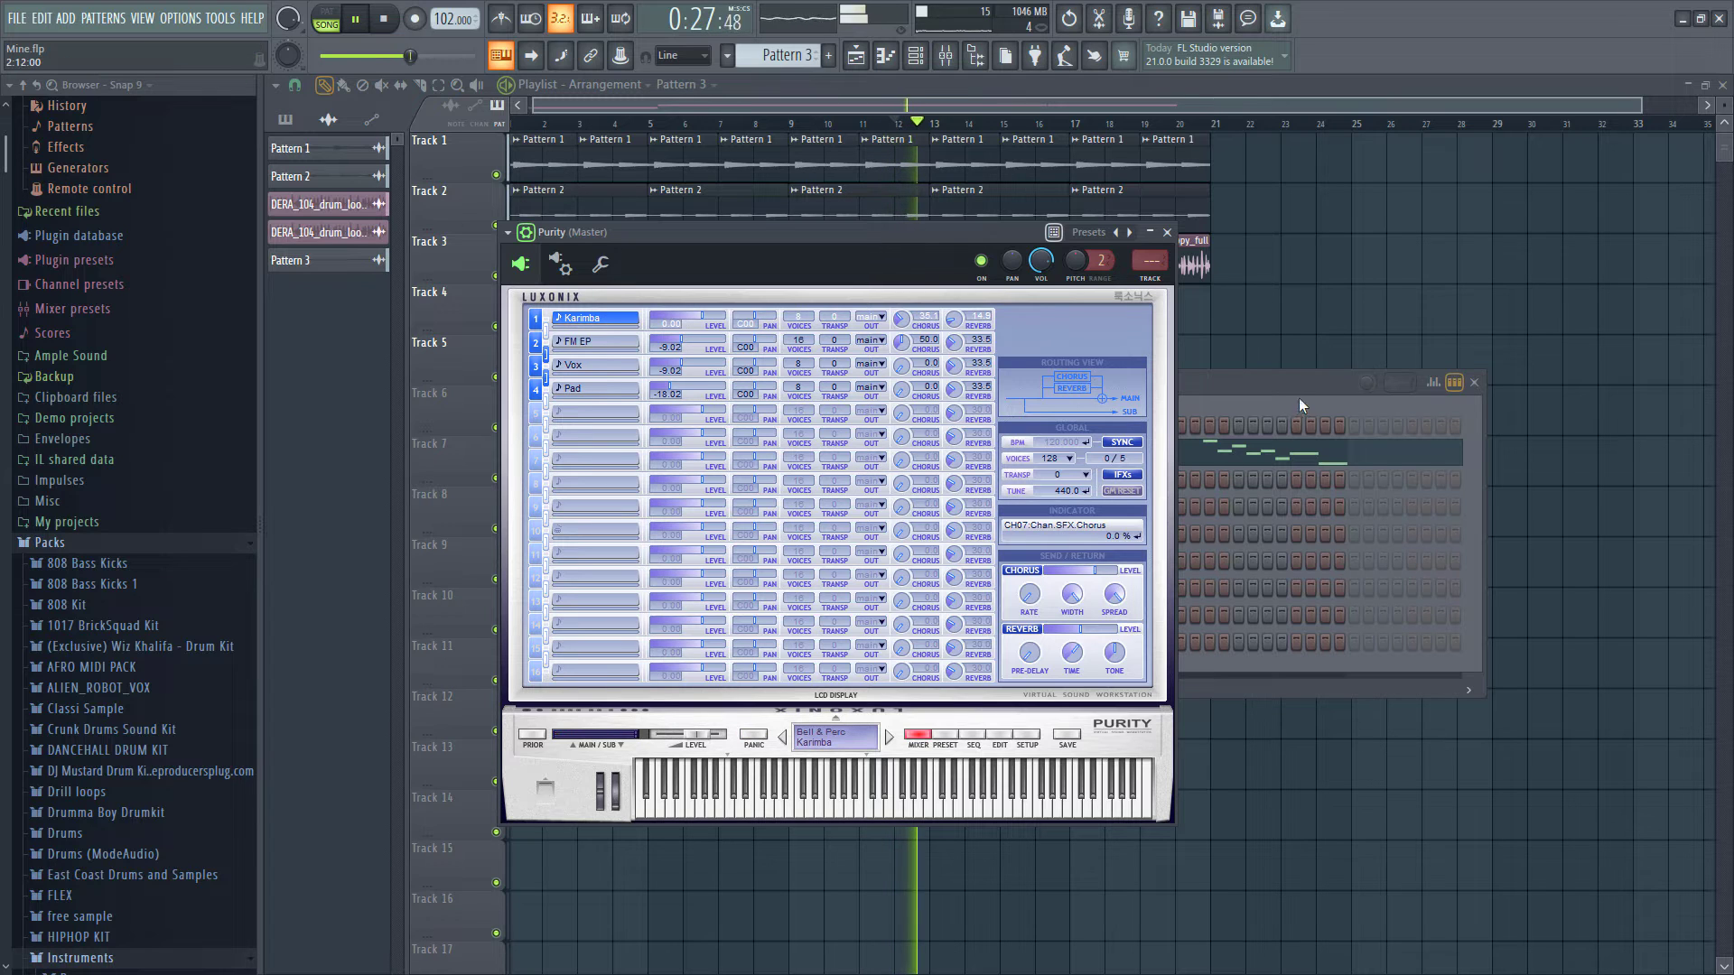
- Add Pattern 4 with the Purity part at bar 13 on Track 6 and play the arrangement
click(1270, 381)
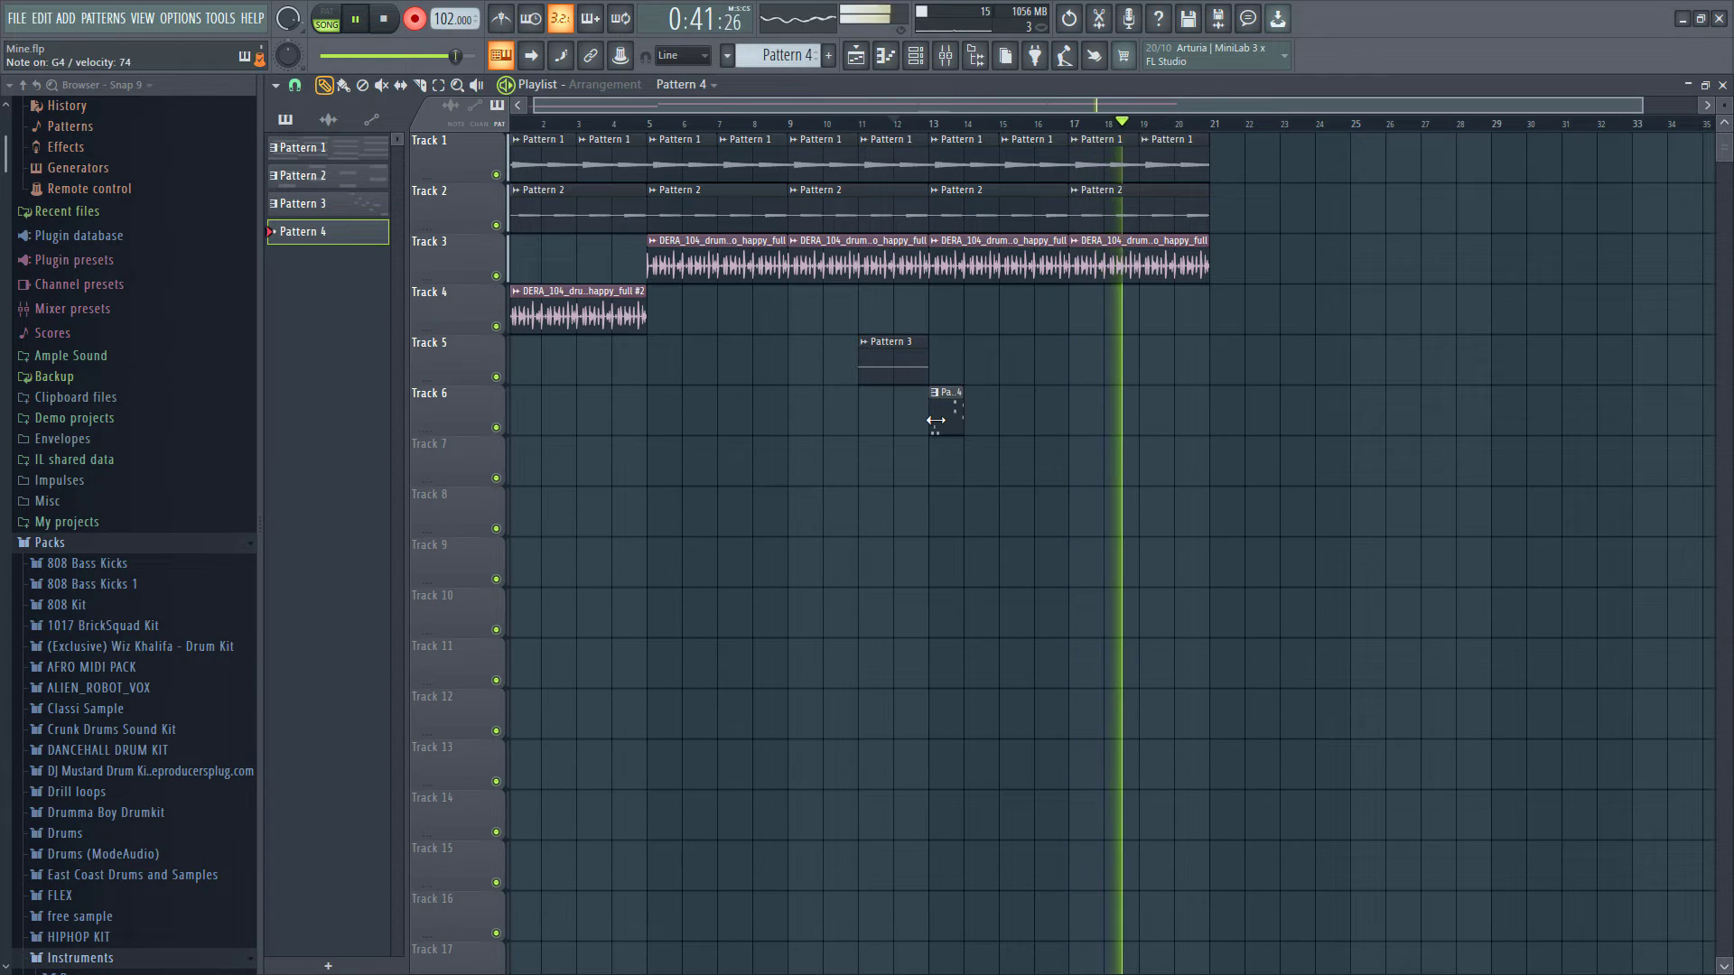
key(space)
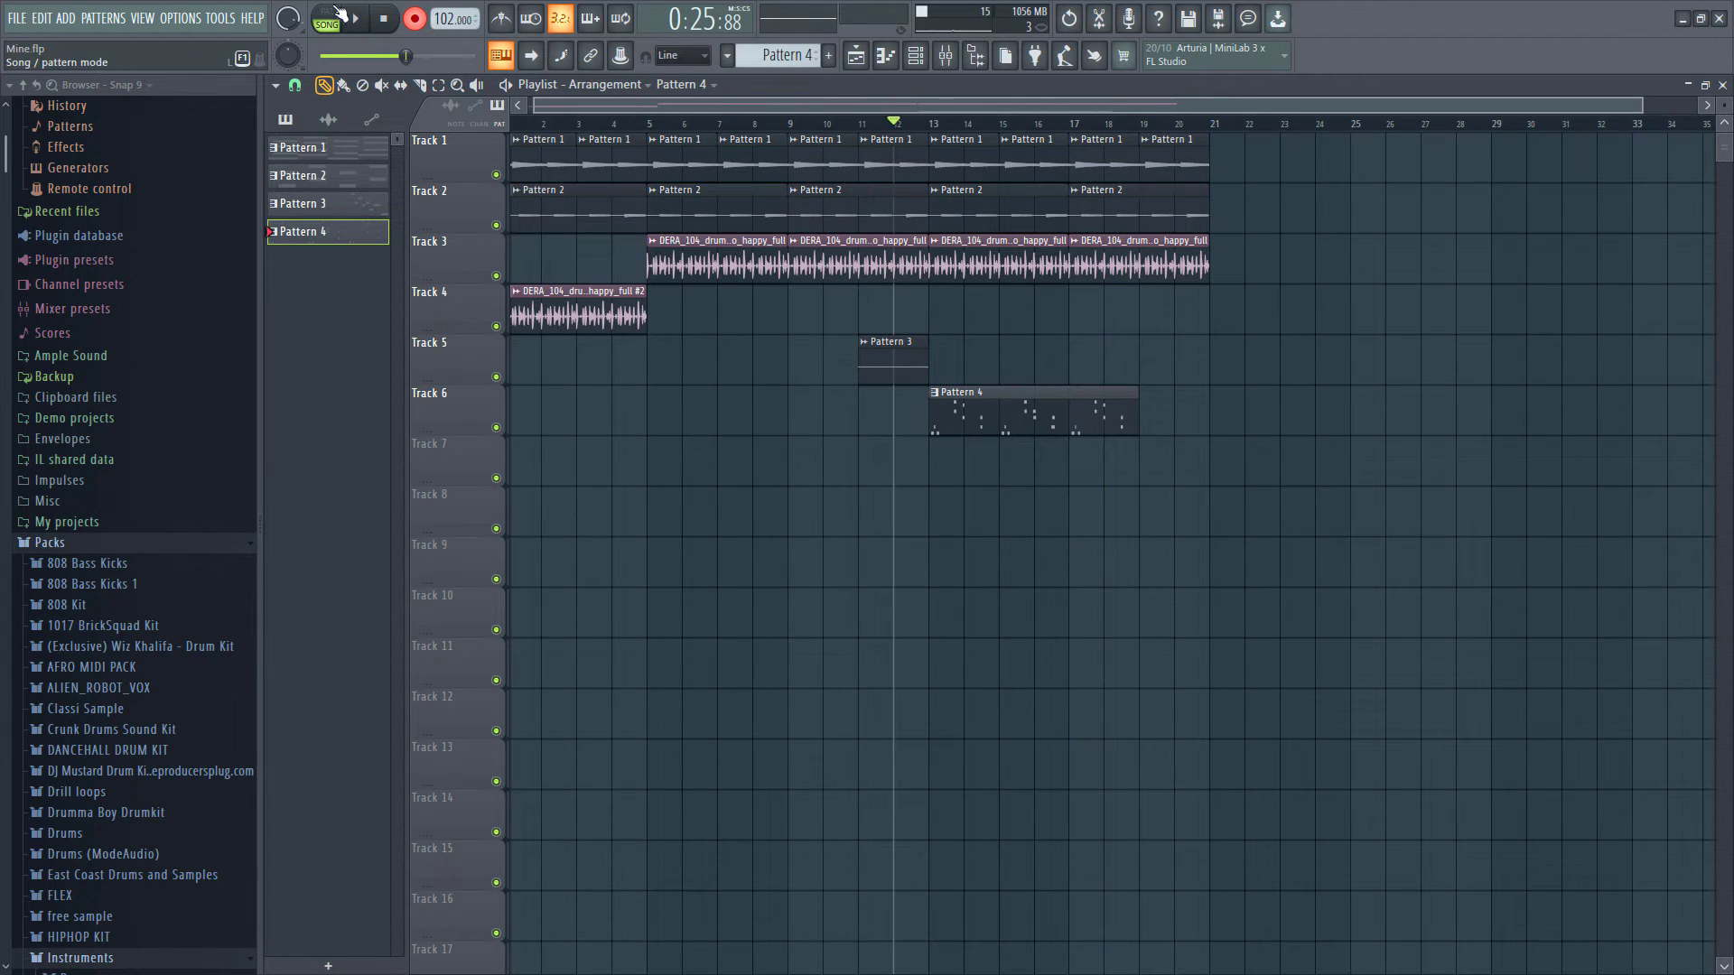
- Play the arrangement, open Pattern 4's Purity notes and delete all notes after the opening phrase
click(416, 19)
key(space)
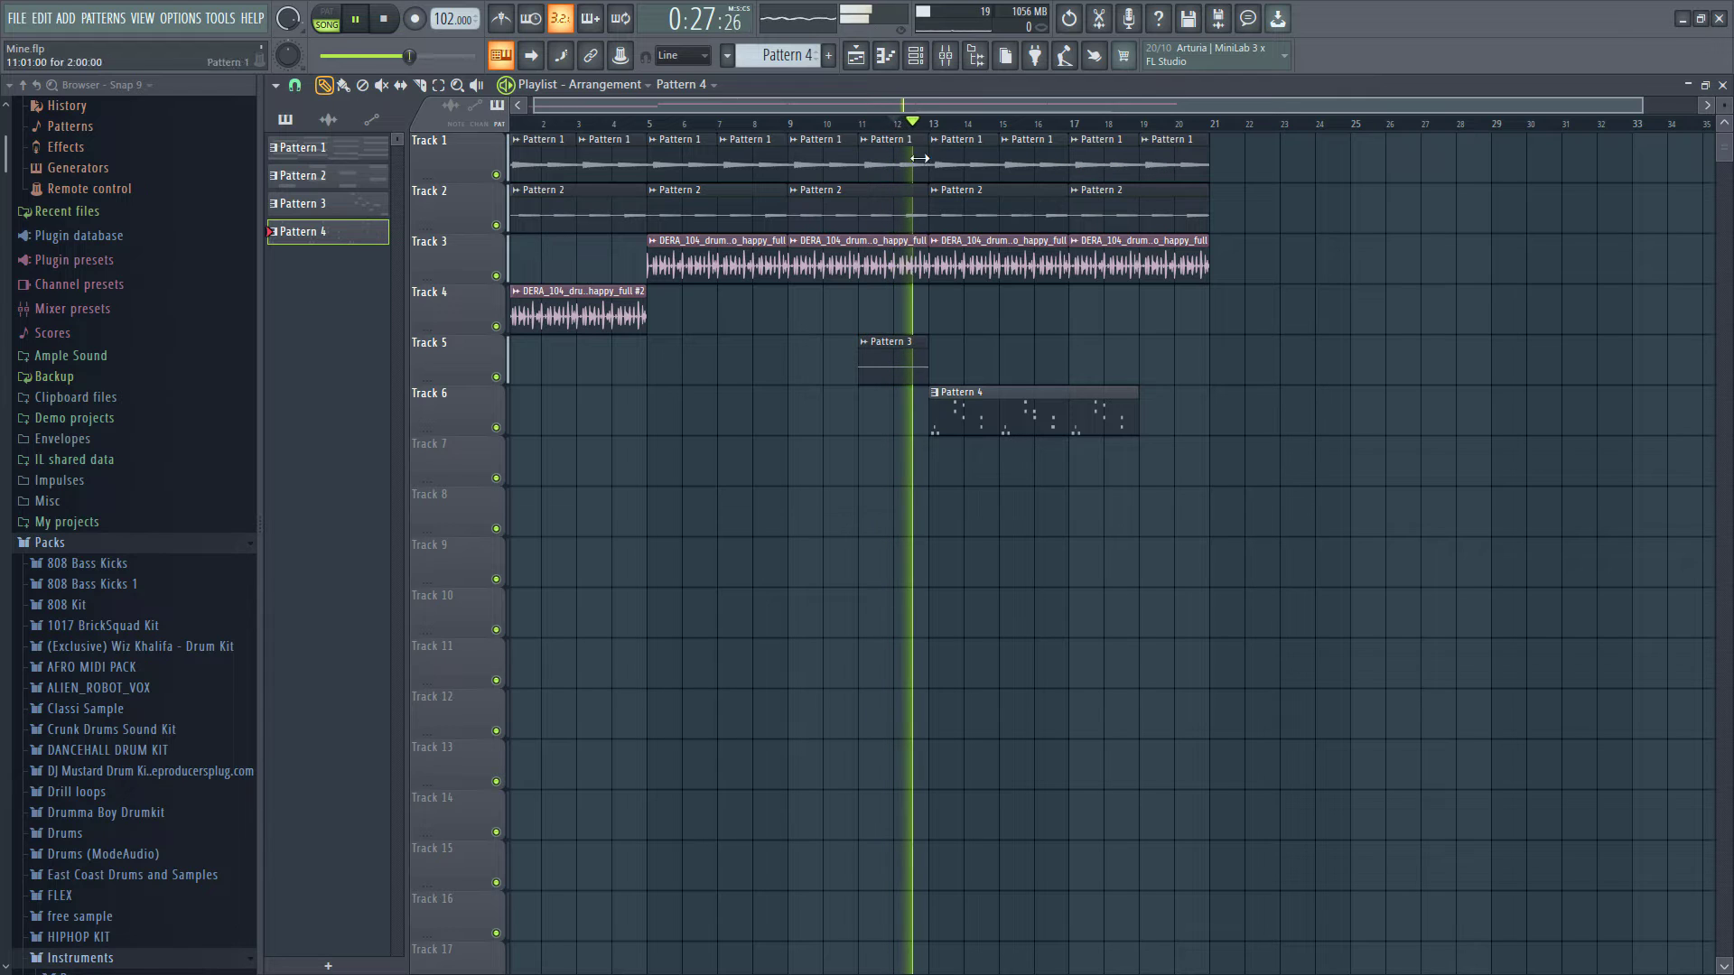
double_click(940, 408)
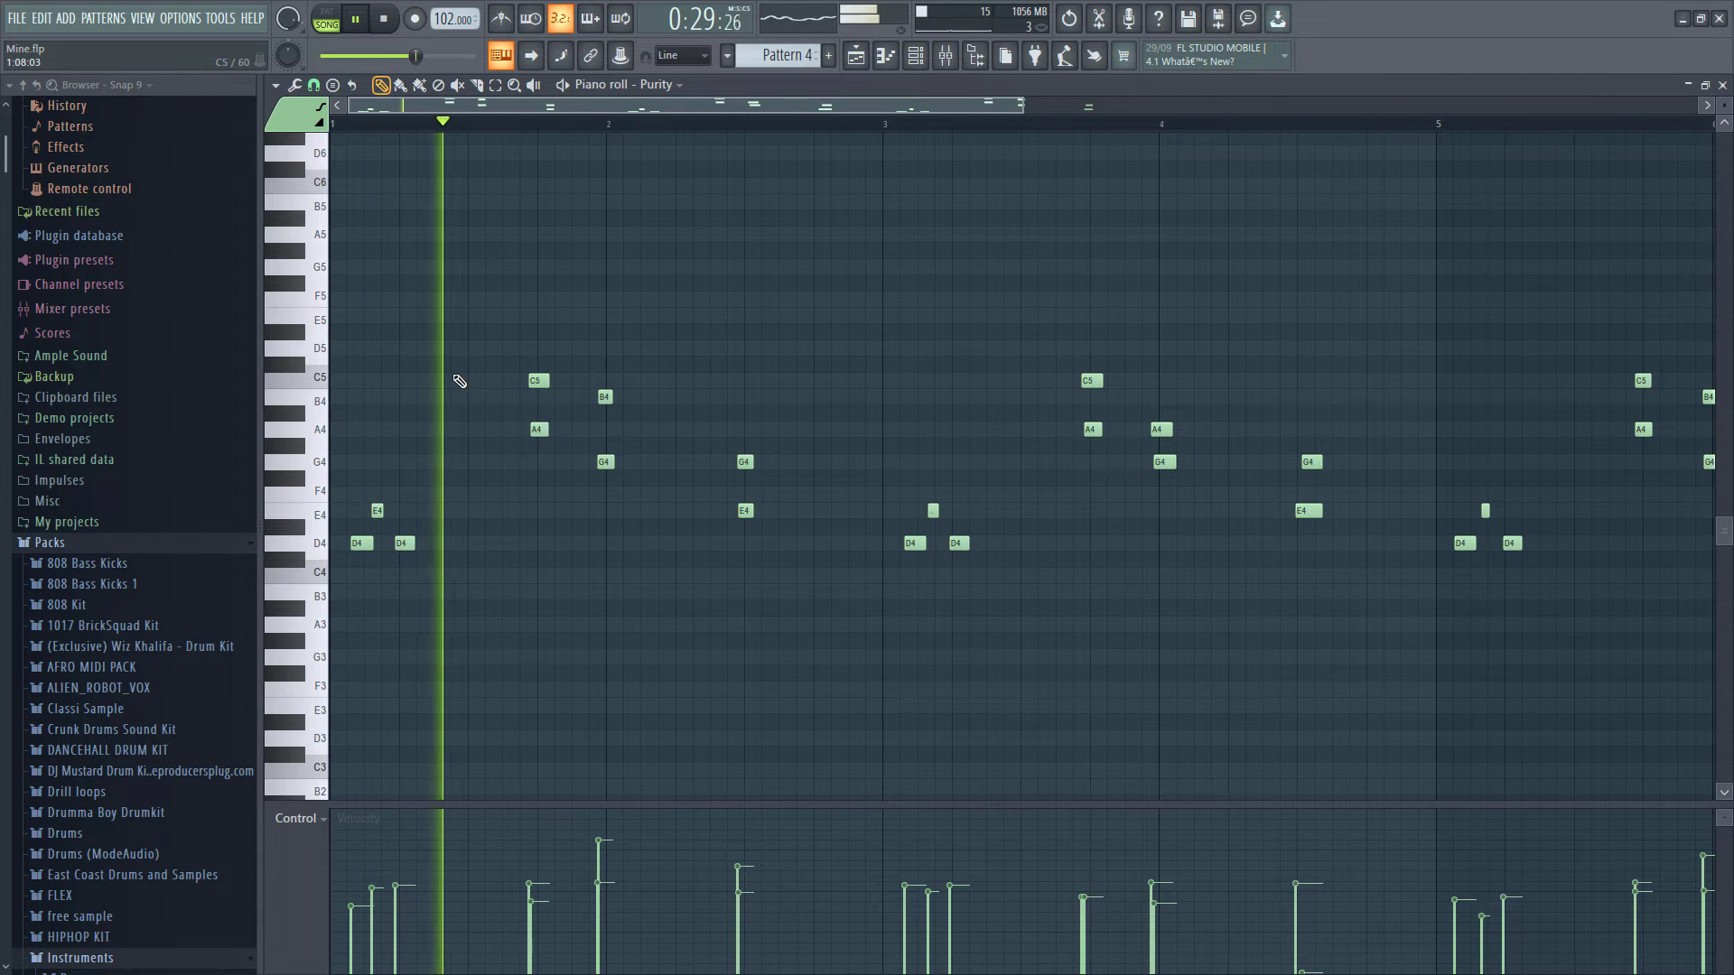
scroll(457, 380, down, 3)
drag(603, 293, 1190, 646)
key(Delete)
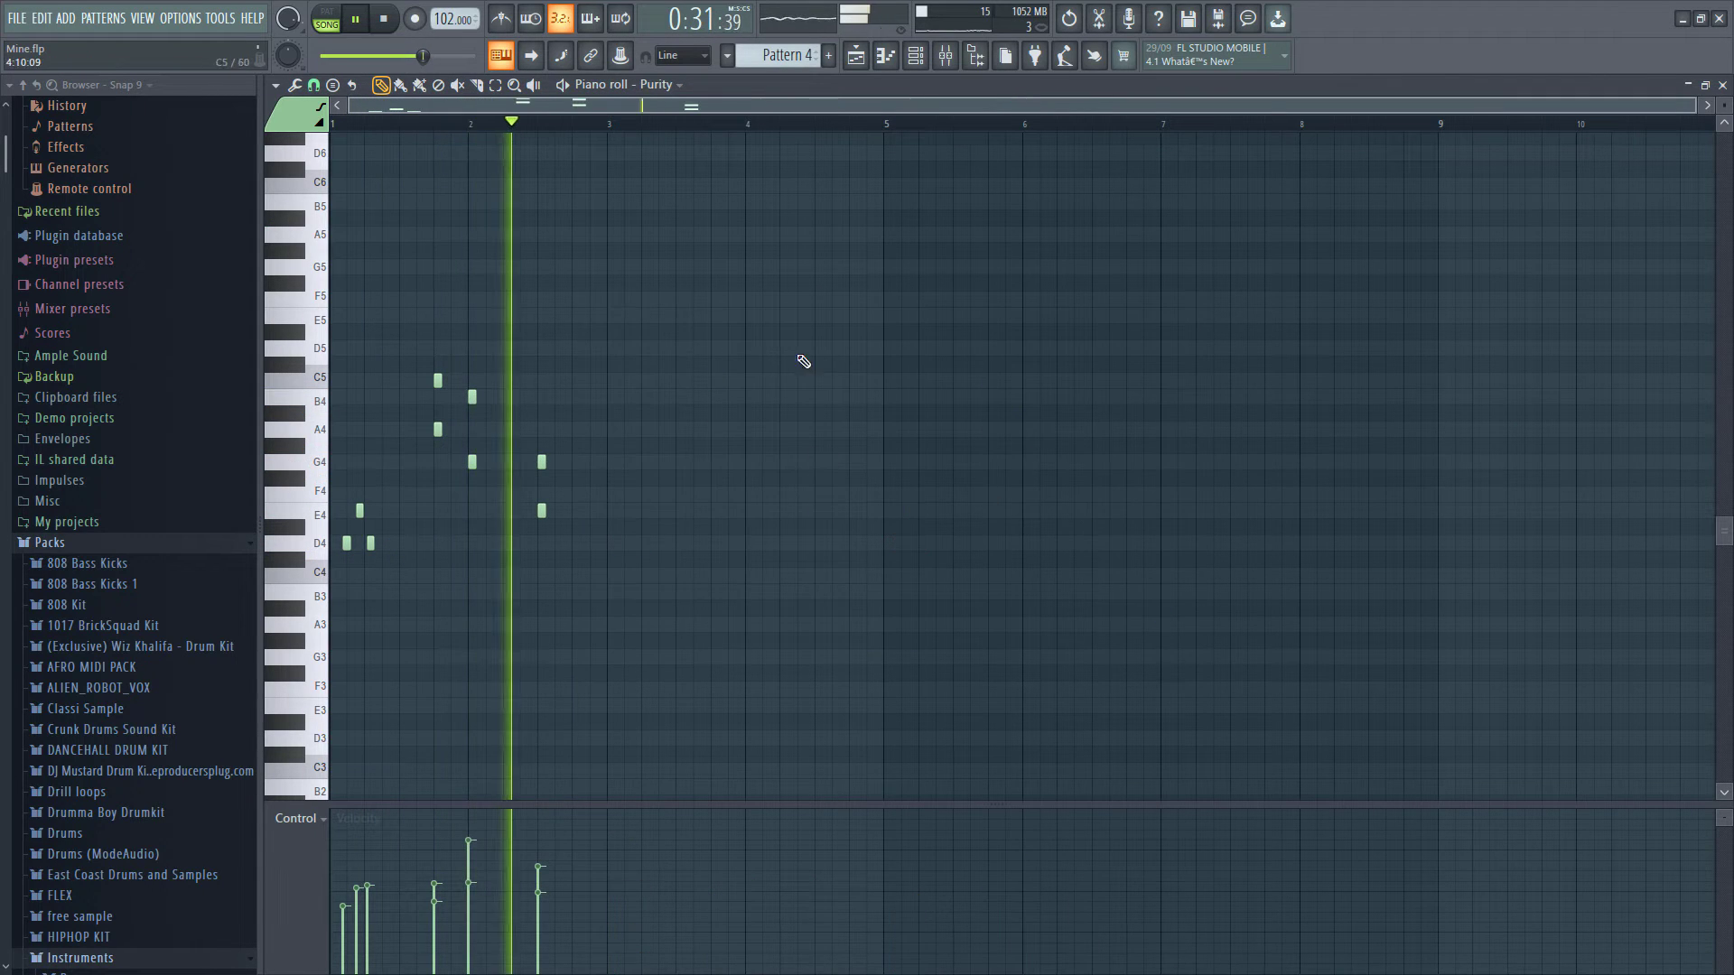
- Adjust the snap setting and duplicate the remaining Purity notes so the phrase repeats right after itself
click(314, 85)
click(334, 361)
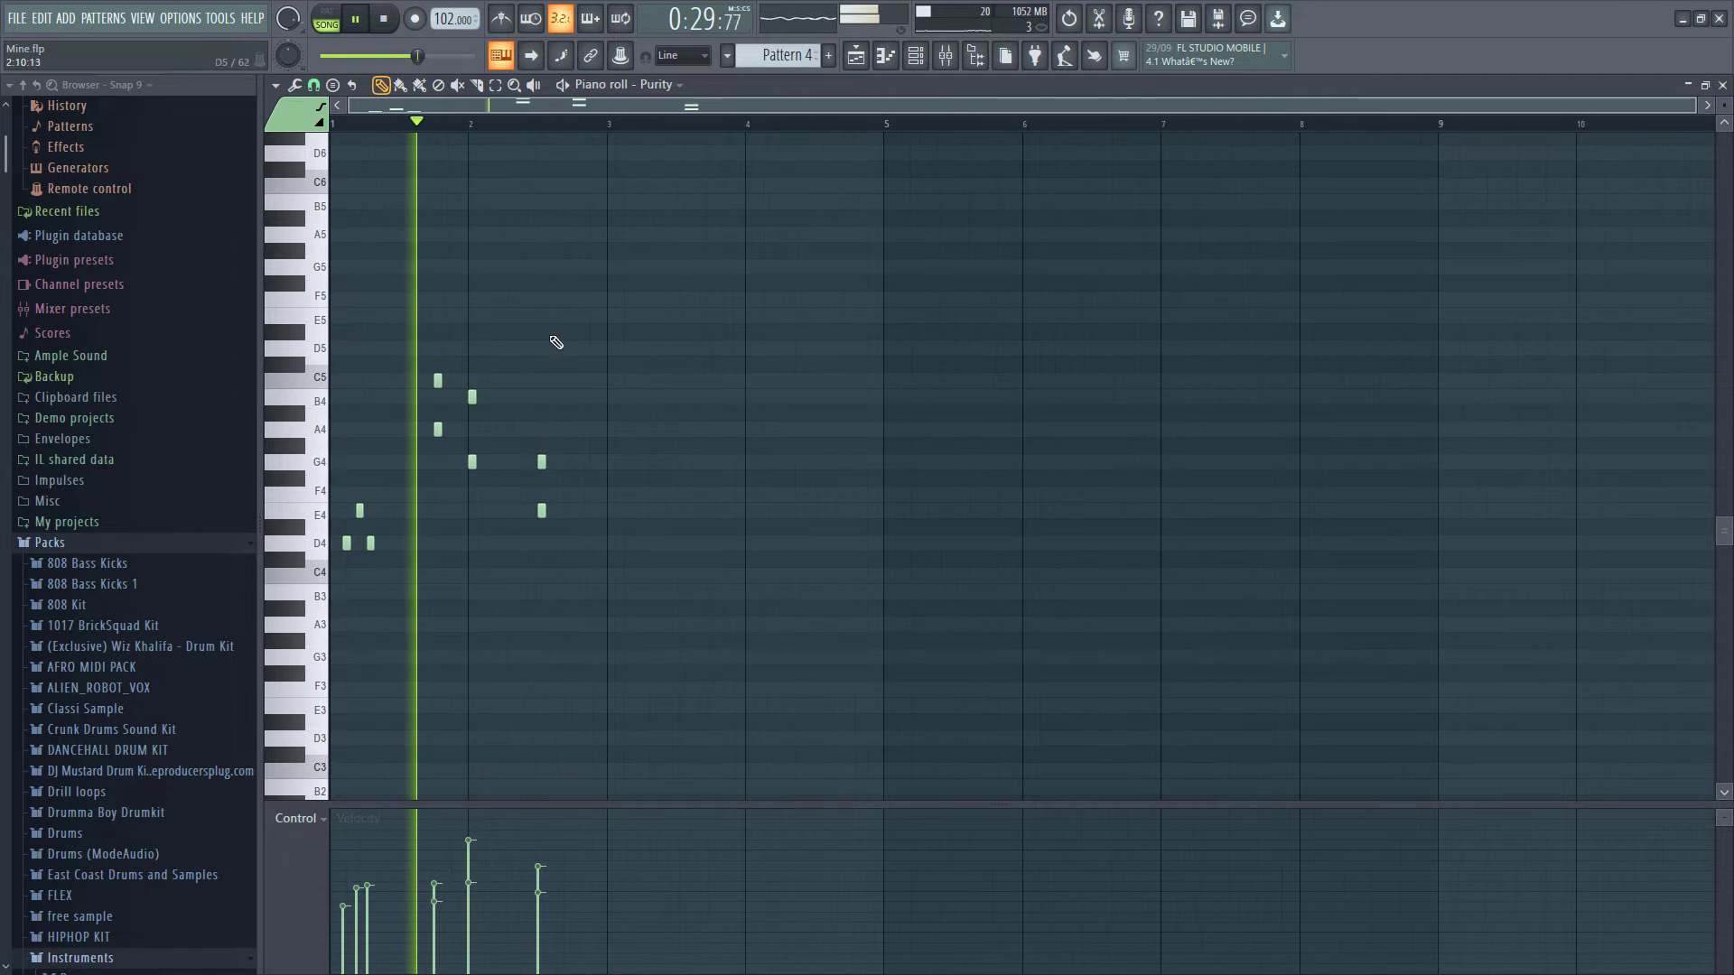
mouse_move(303, 276)
mouse_down()
mouse_move(301, 576)
mouse_move(607, 565)
mouse_up()
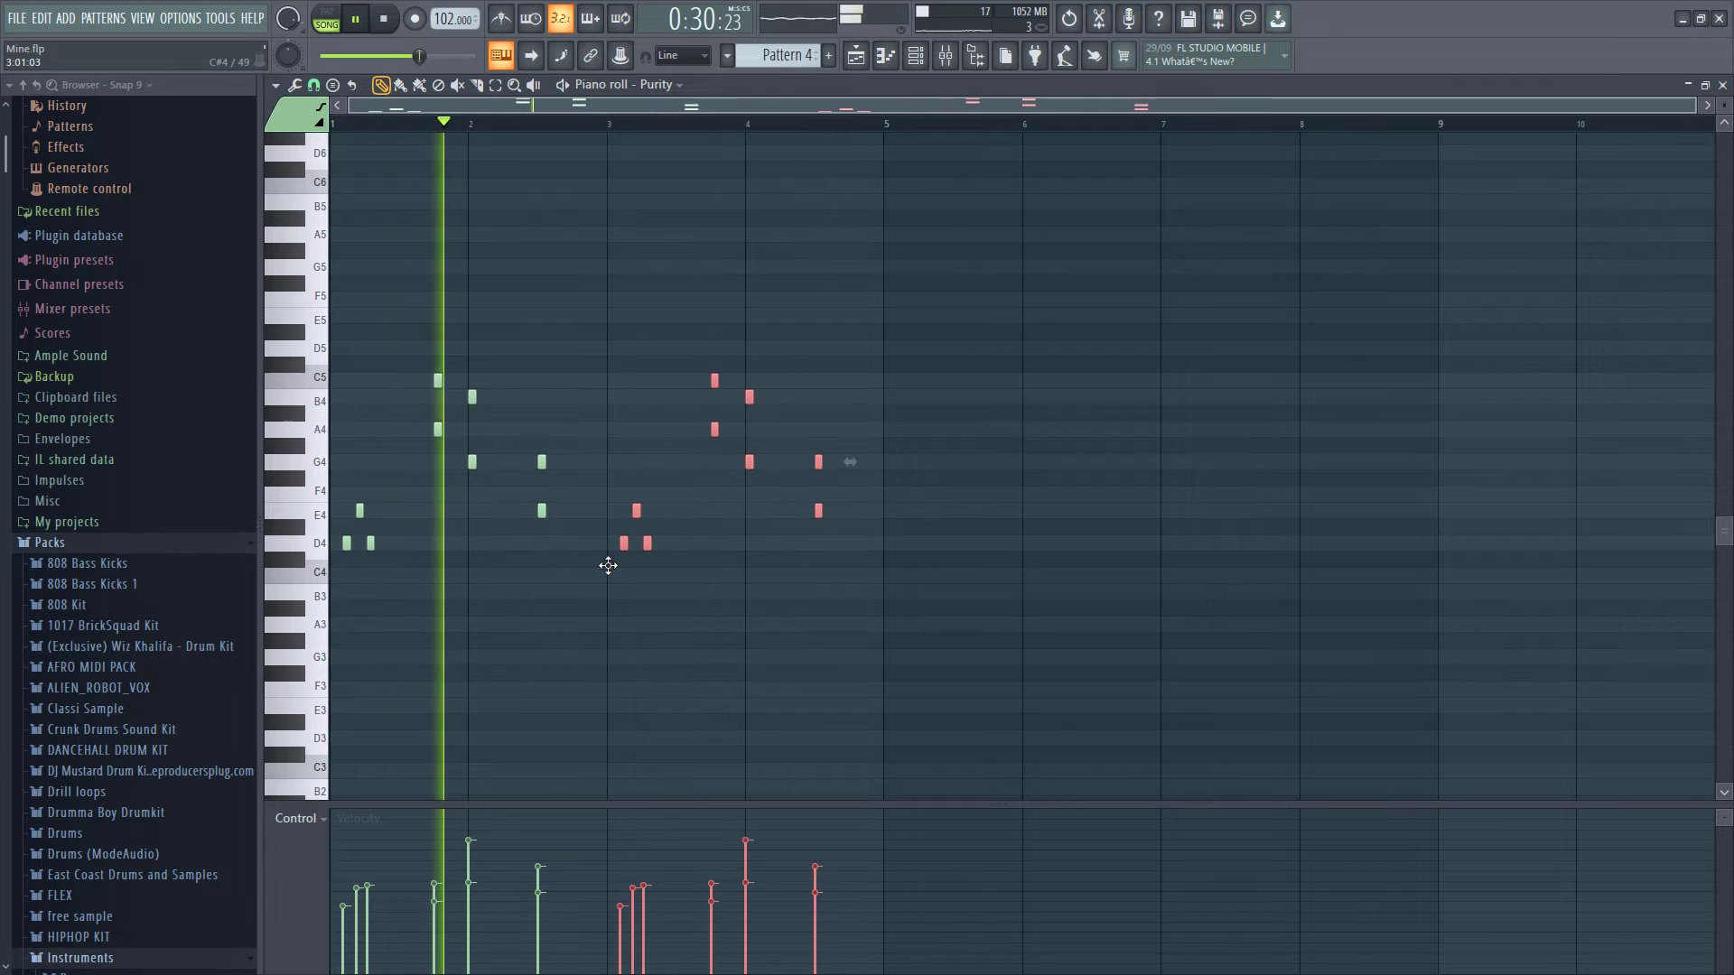
click(526, 604)
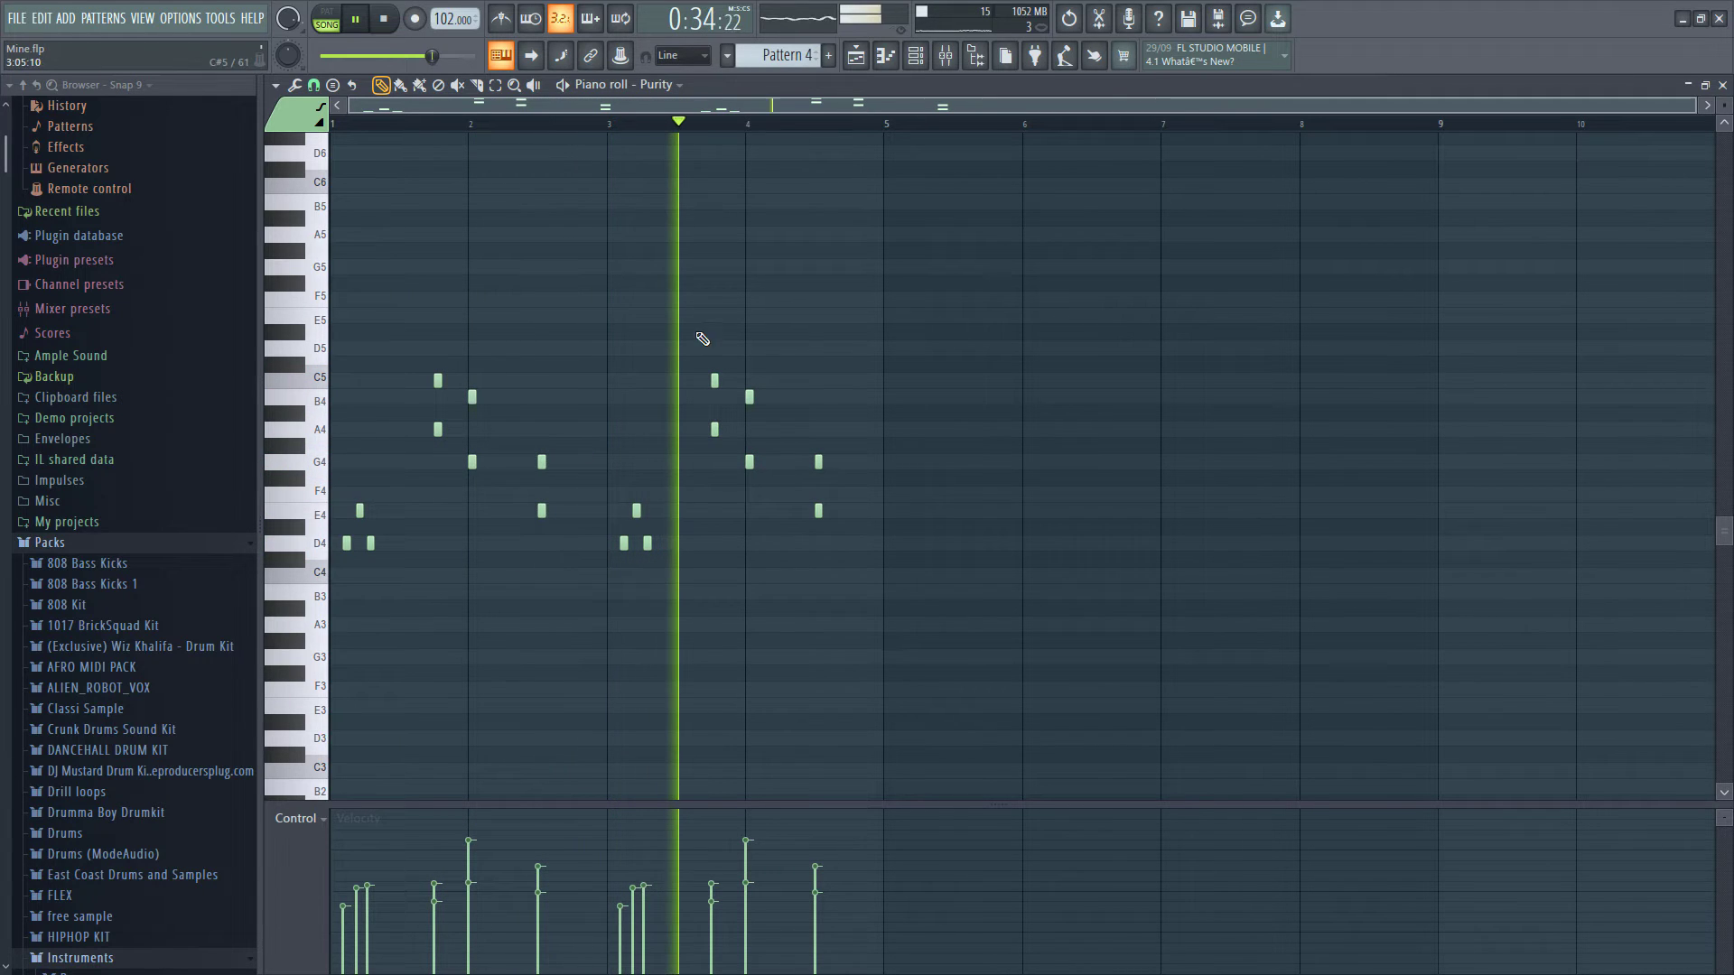
- Return to the playlist and duplicate the Pattern 4 clip to bar 17 on Track 6
click(856, 57)
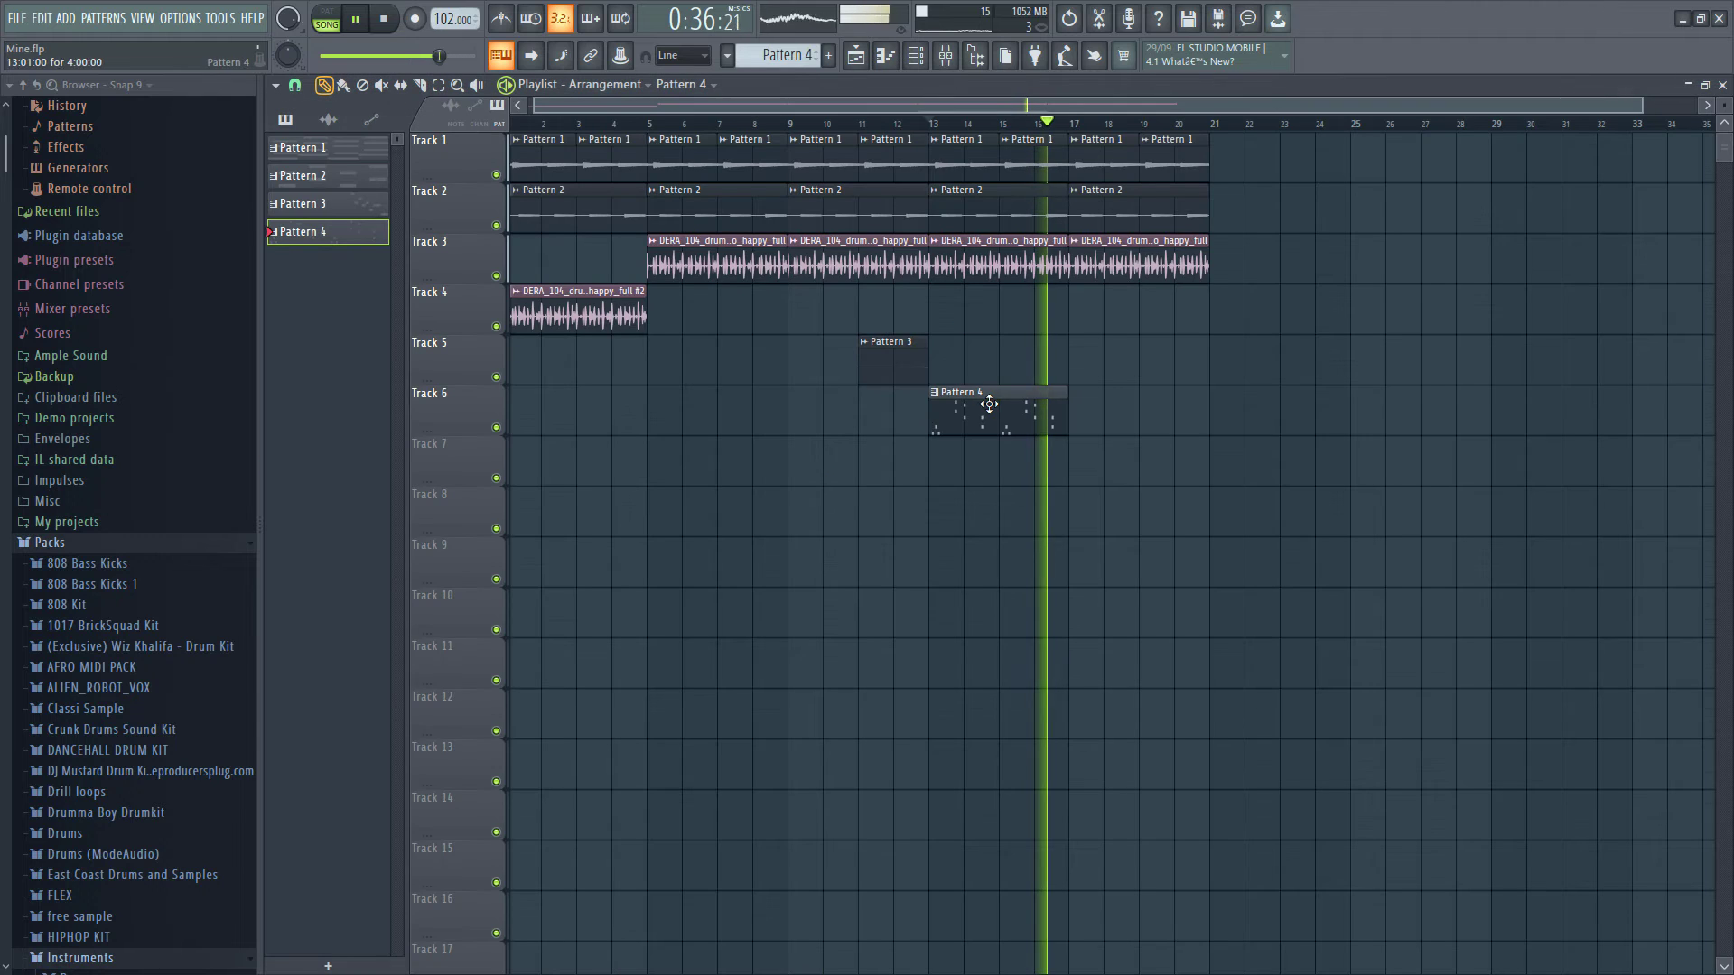
key(ctrl+b)
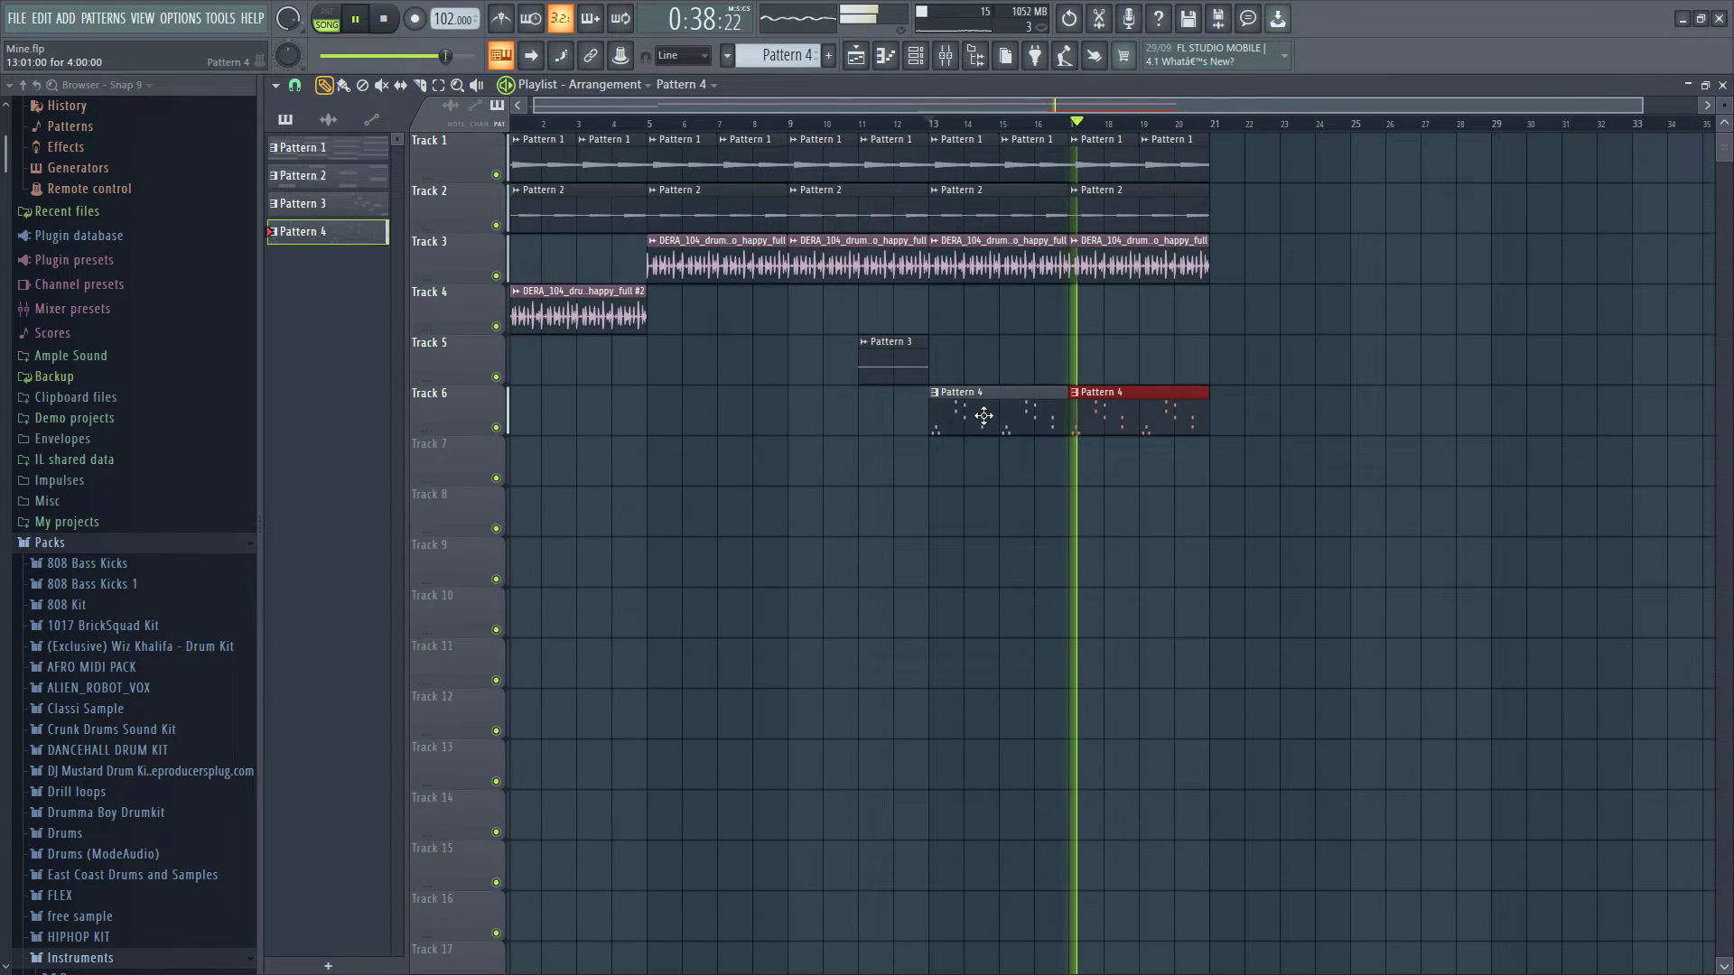
click(848, 500)
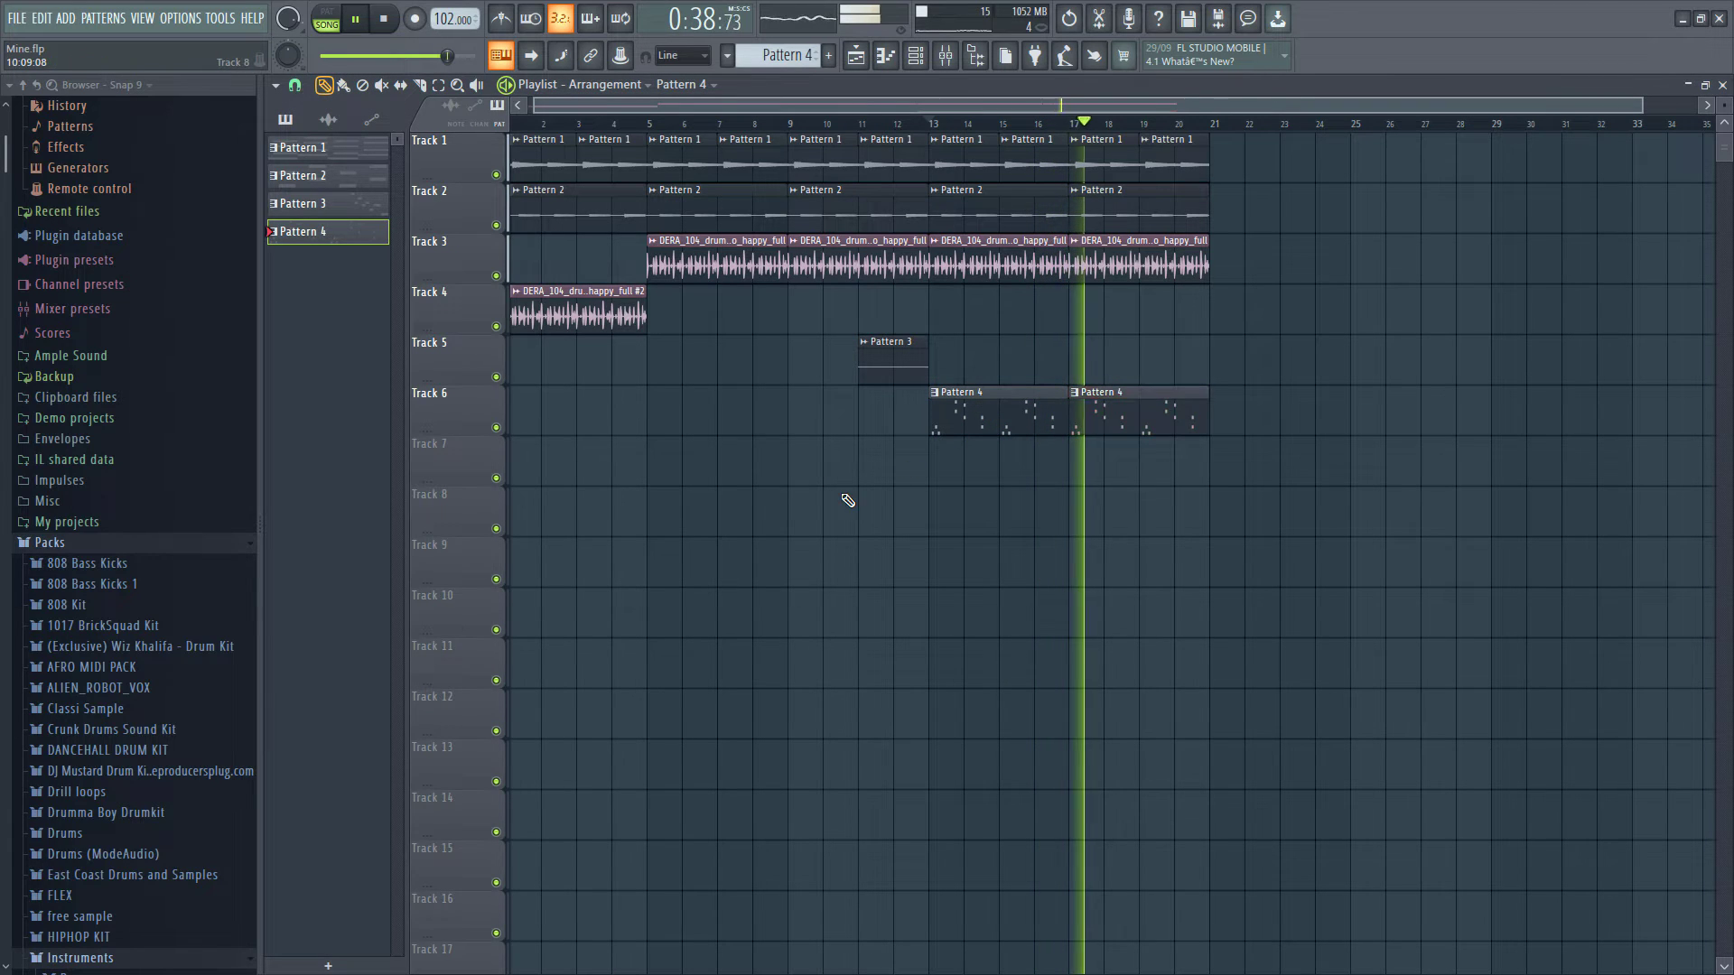
- Add Pattern 5 with a TRITON_Extreme part at bar 13 on Track 7 and play the arrangement
right_click(294, 231)
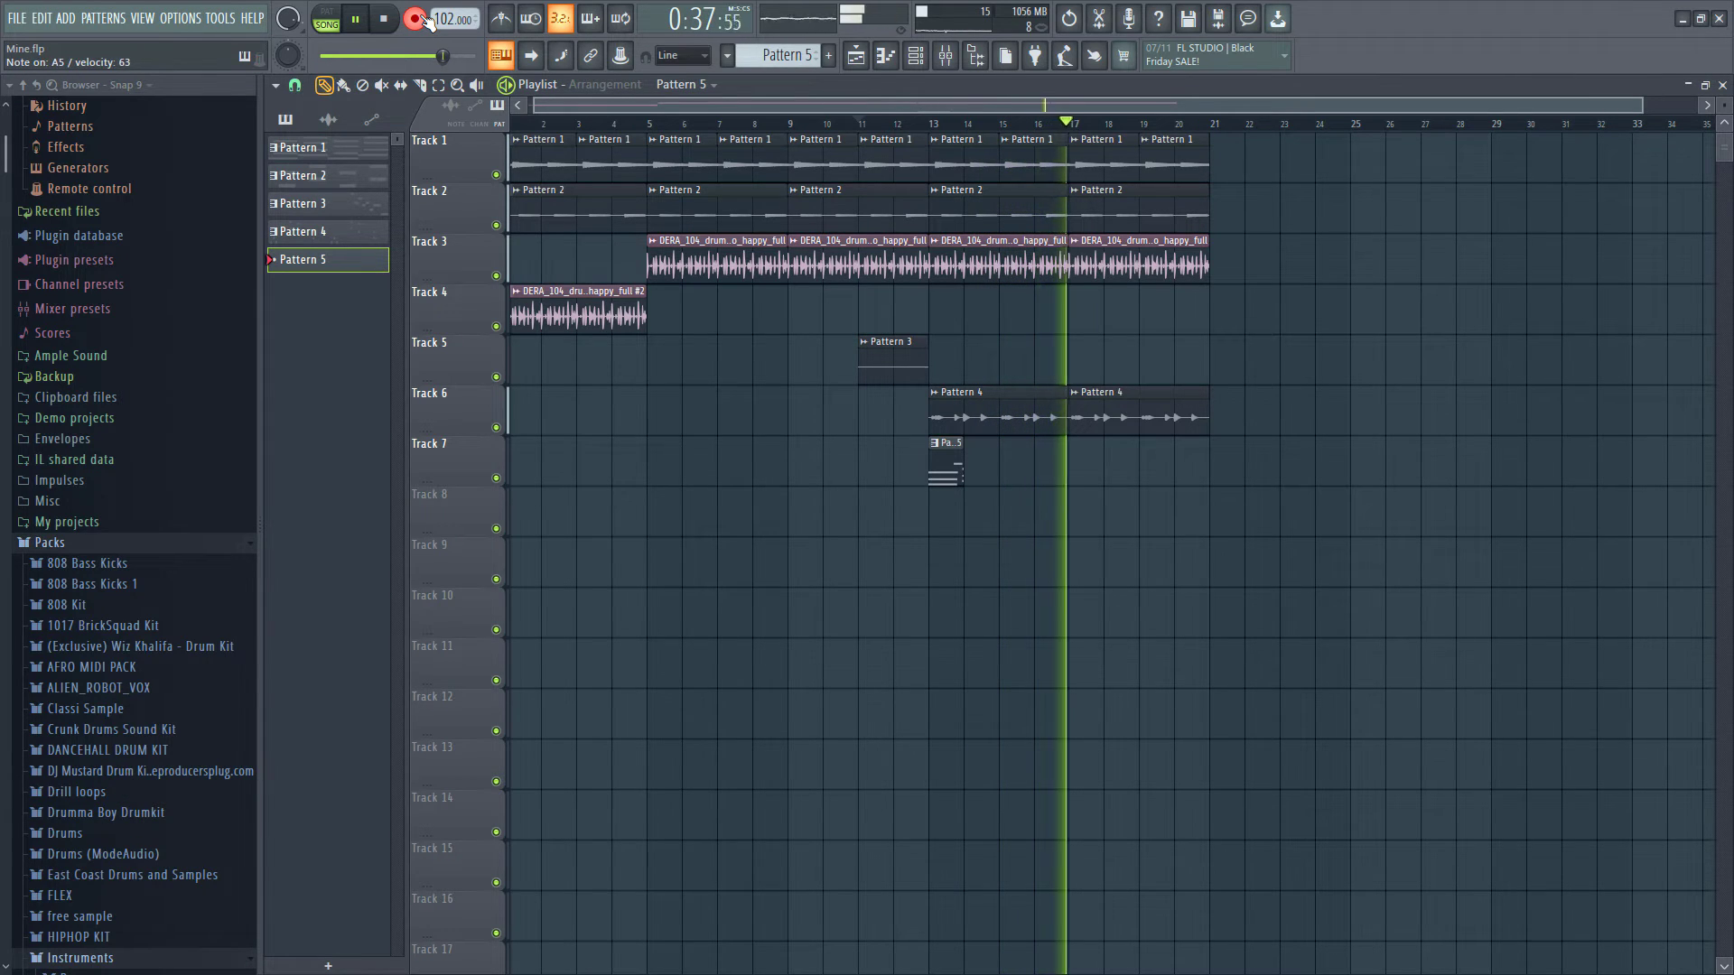
key(space)
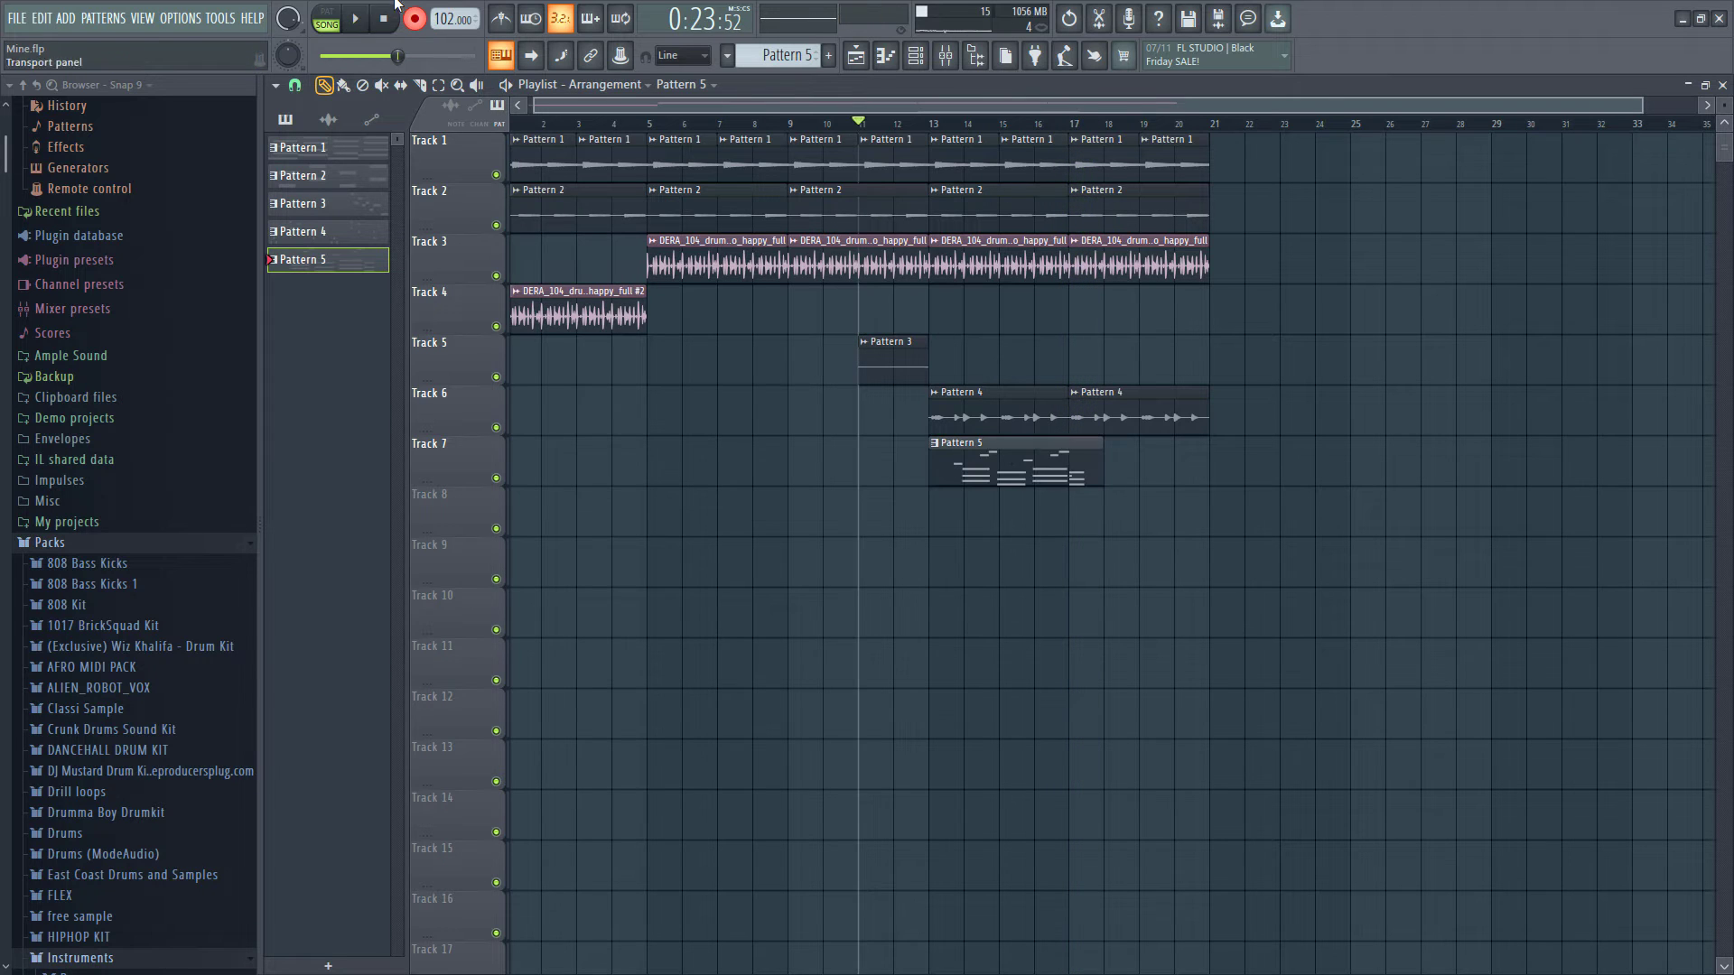
click(405, 22)
key(space)
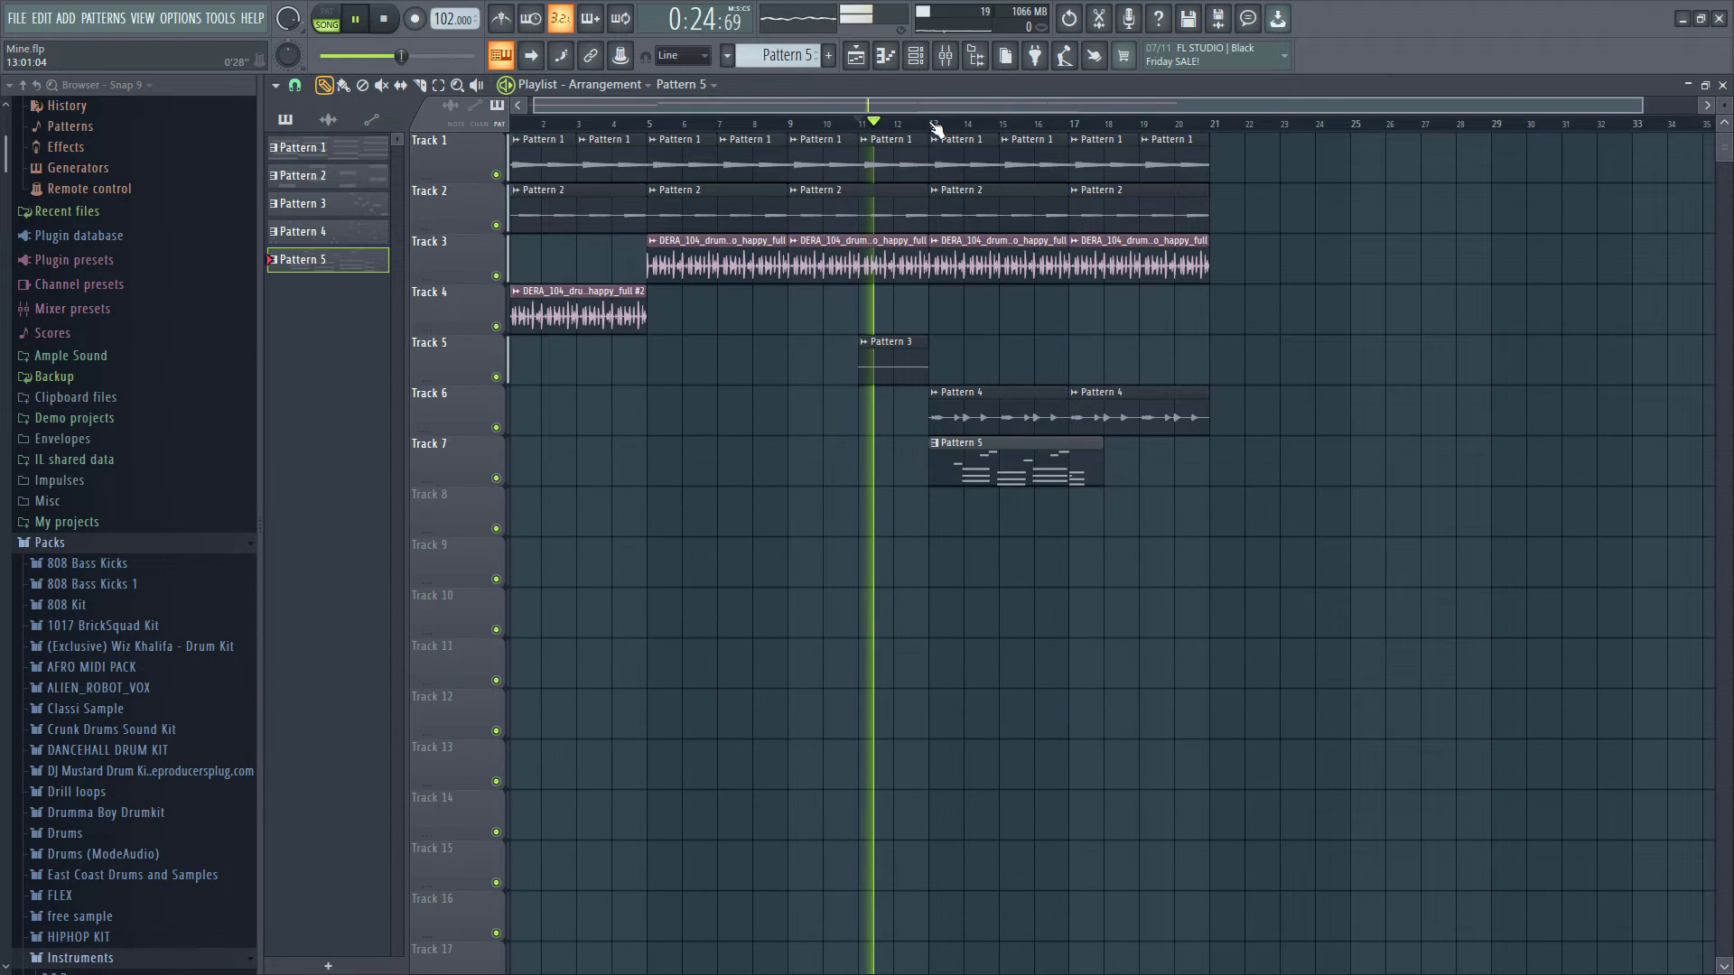
- Open Pattern 5's TRITON_Extreme notes, set snap to 1/6 beat, and place an A4–F4–D4 chord at the pattern start
double_click(939, 460)
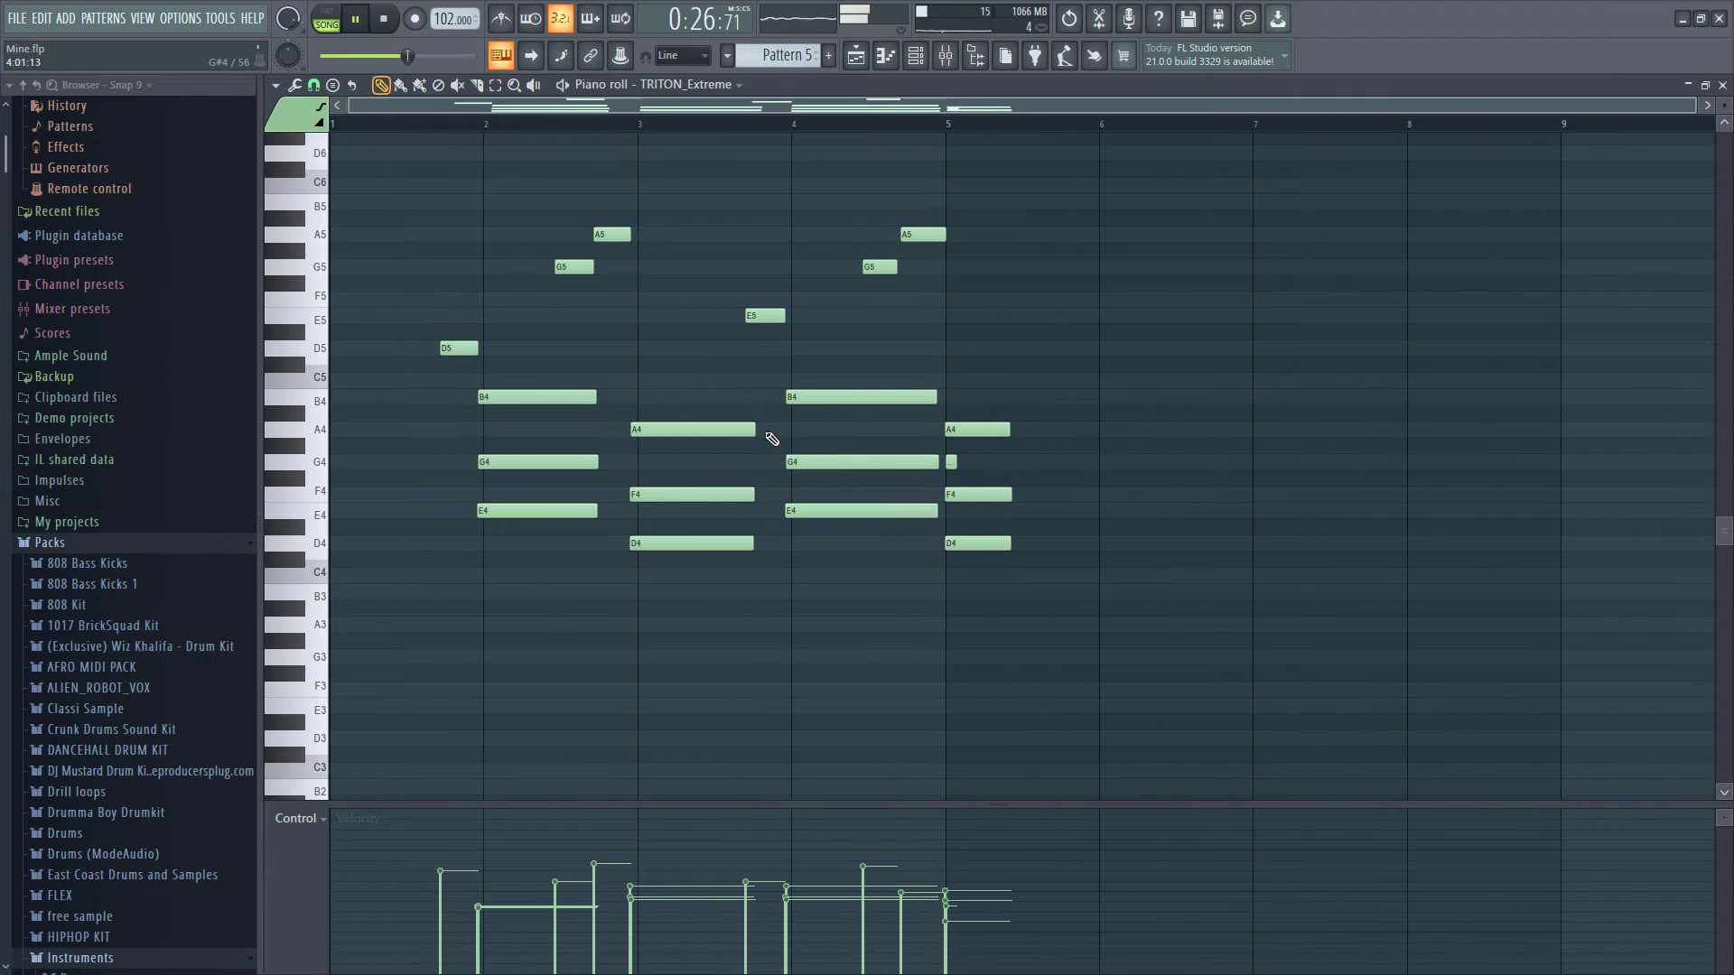
click(315, 84)
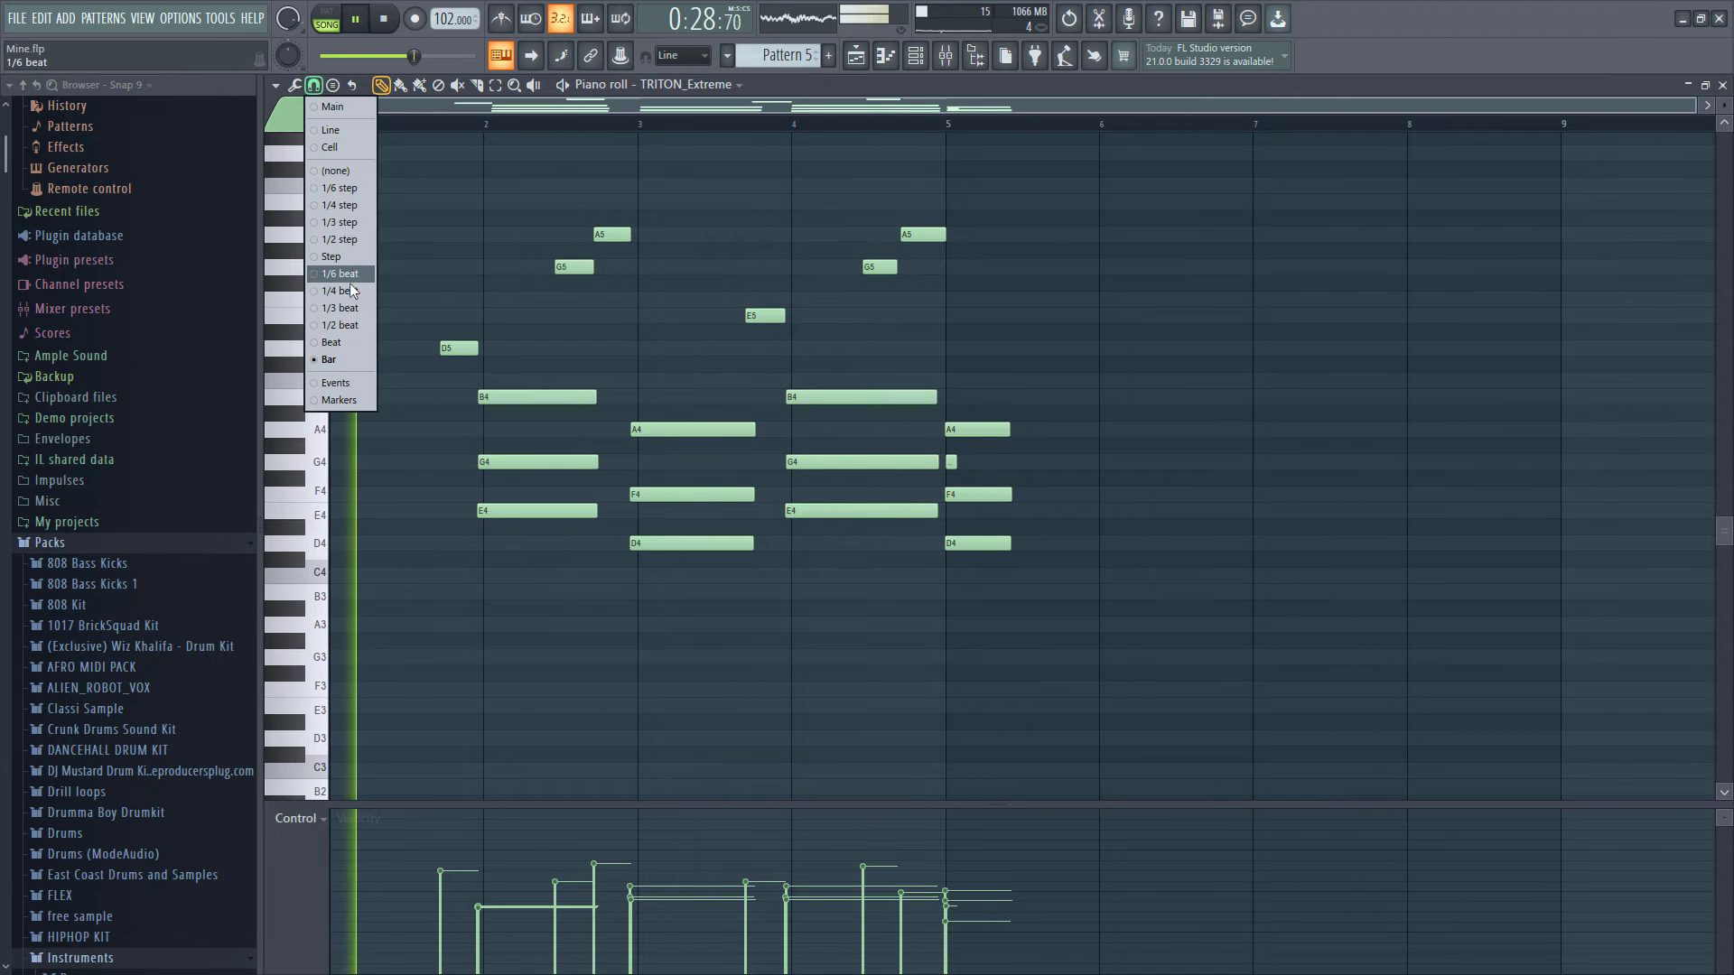
click(349, 284)
drag(472, 340, 542, 573)
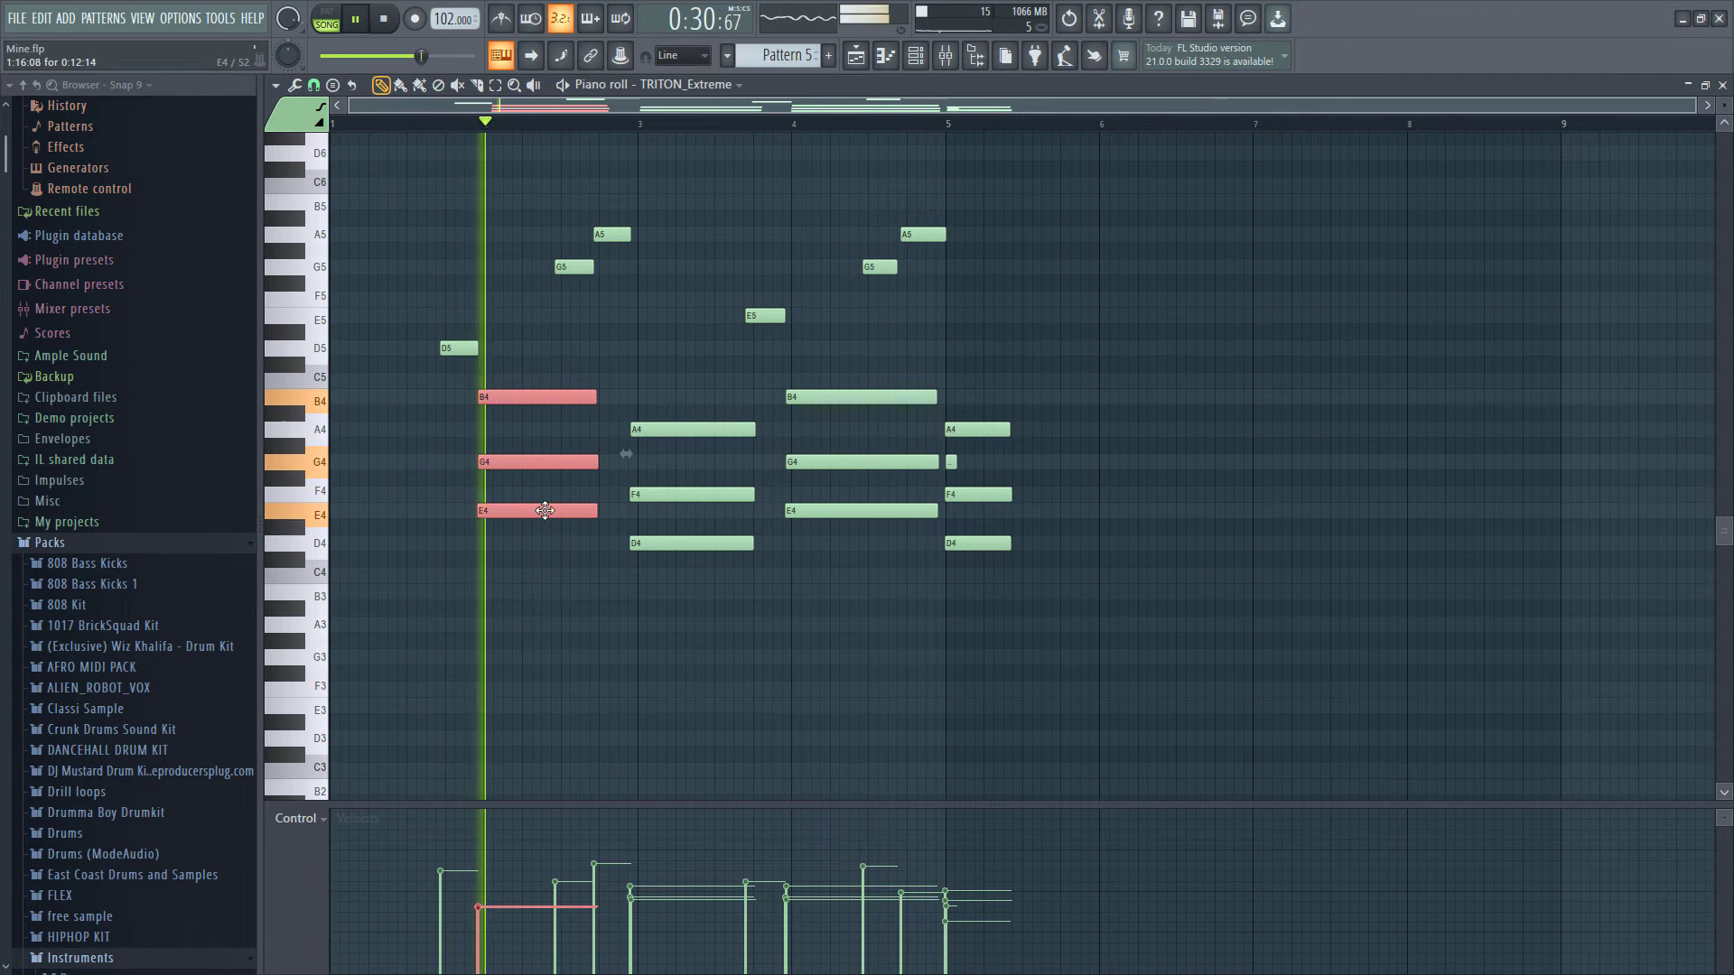
drag(668, 419, 105, 541)
key(space)
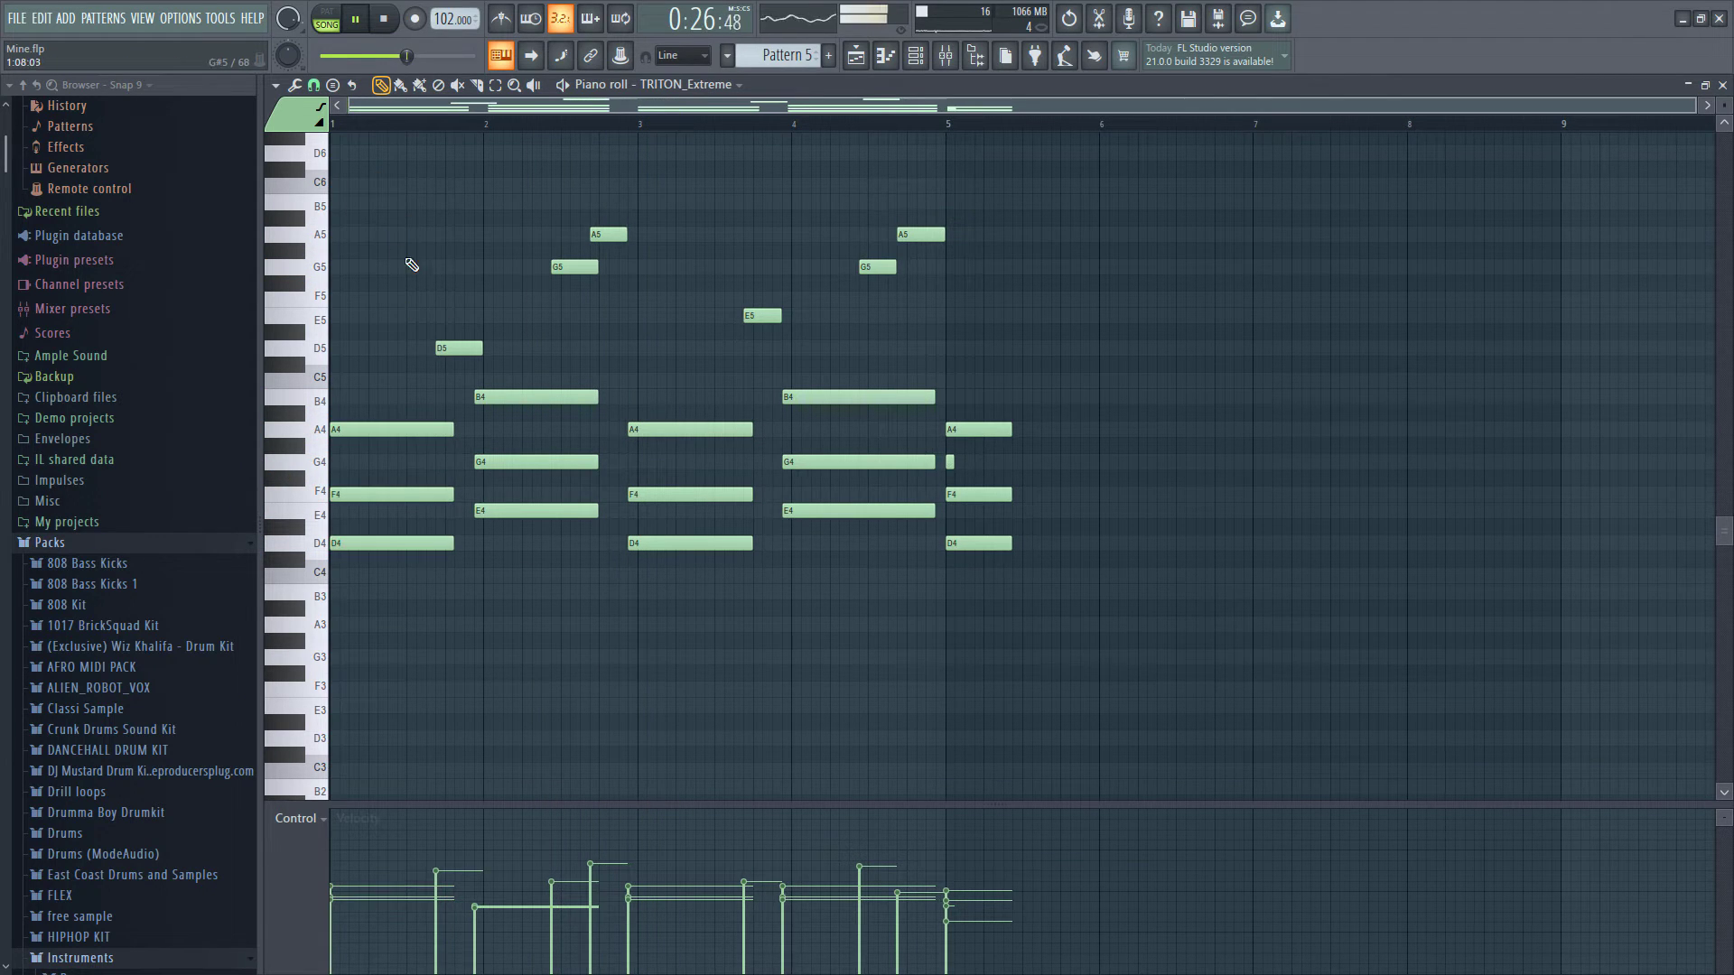
- Lengthen the first chord to fill bar 1 and the second chord to fill bar 2, then delete all notes after bar 3
click(314, 86)
click(338, 148)
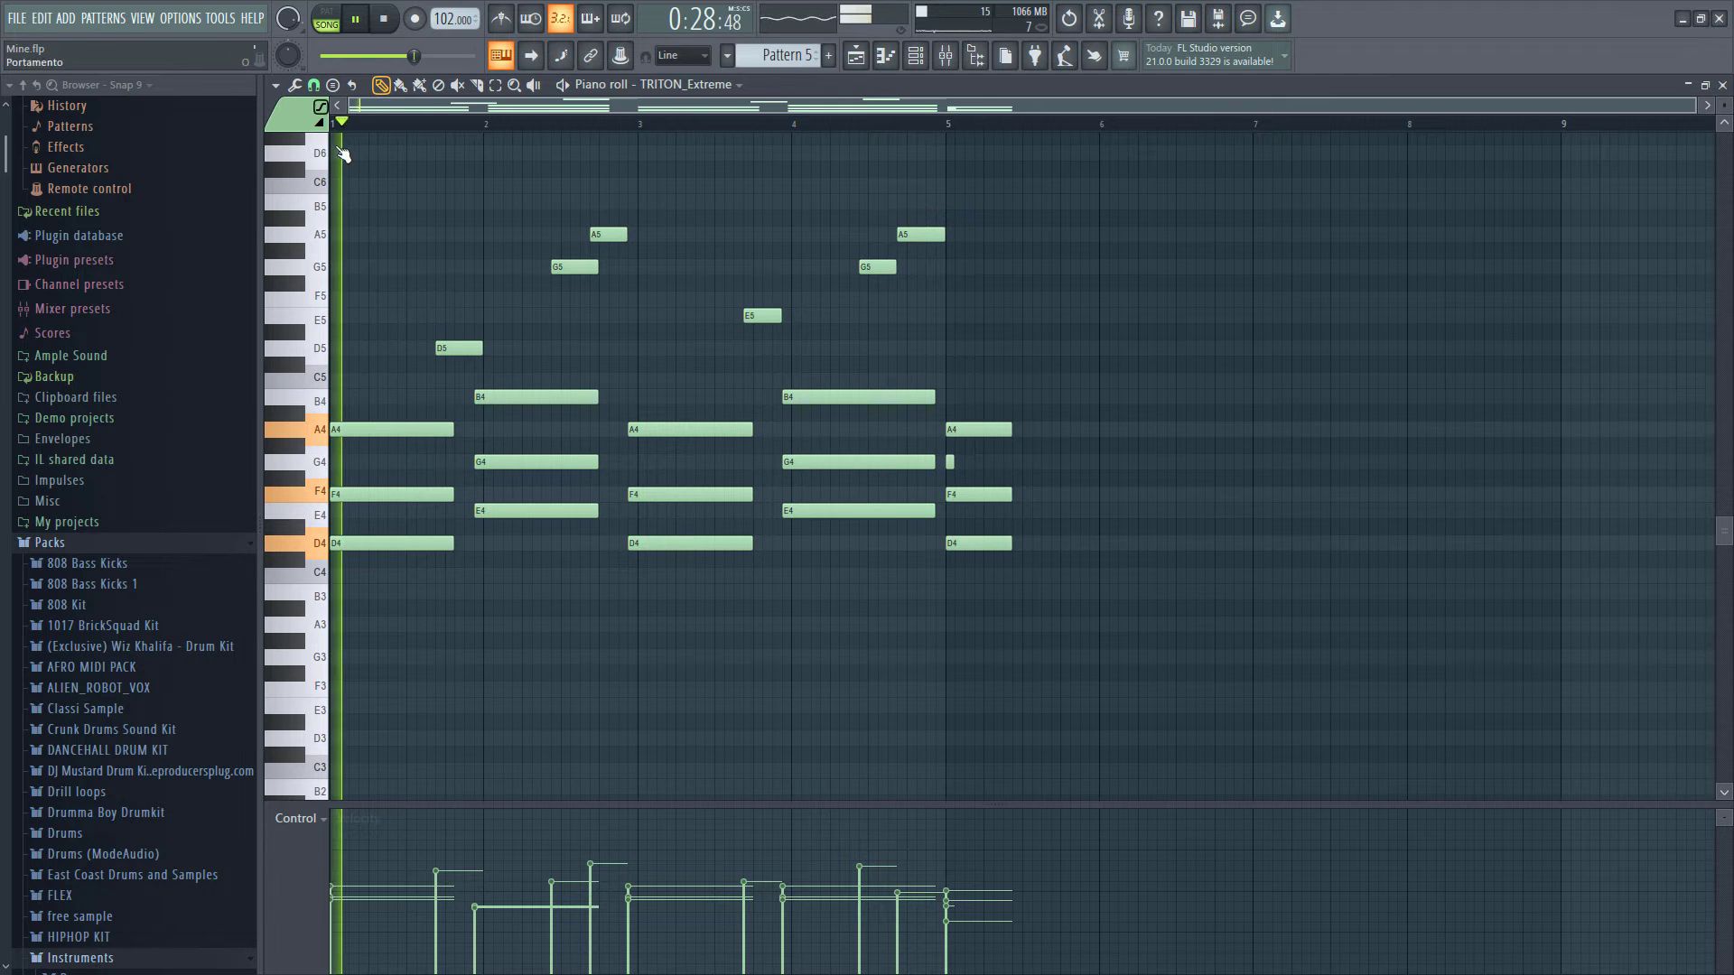
drag(458, 348, 517, 550)
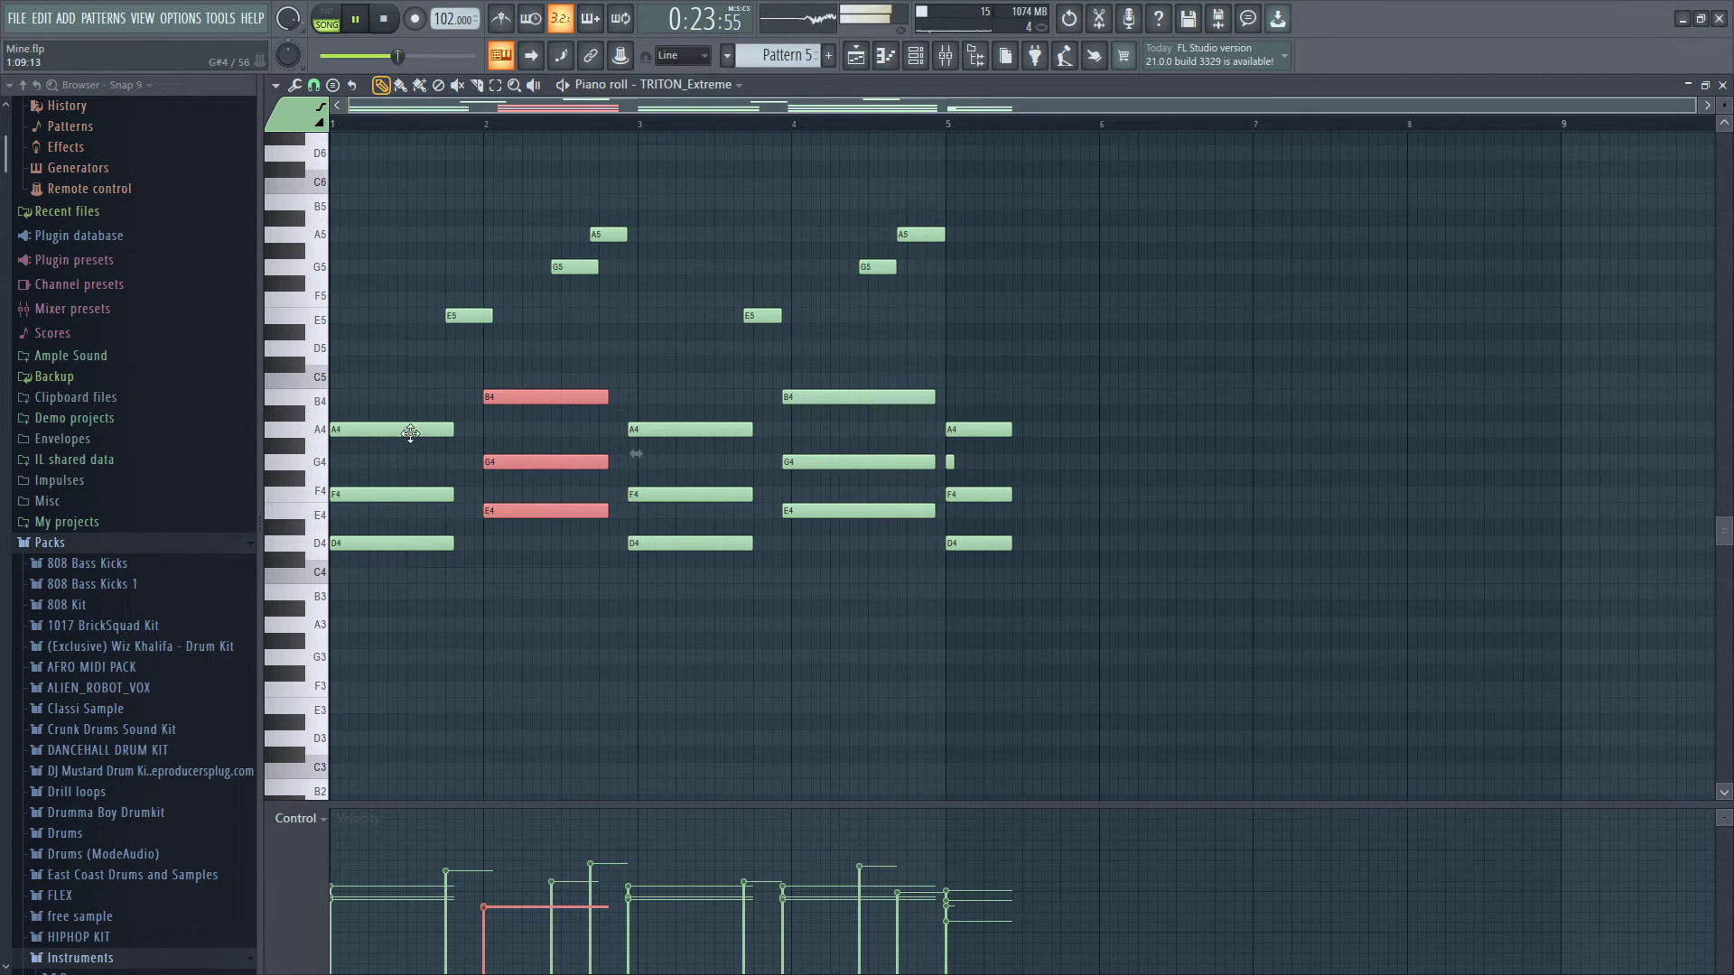
drag(417, 391, 460, 585)
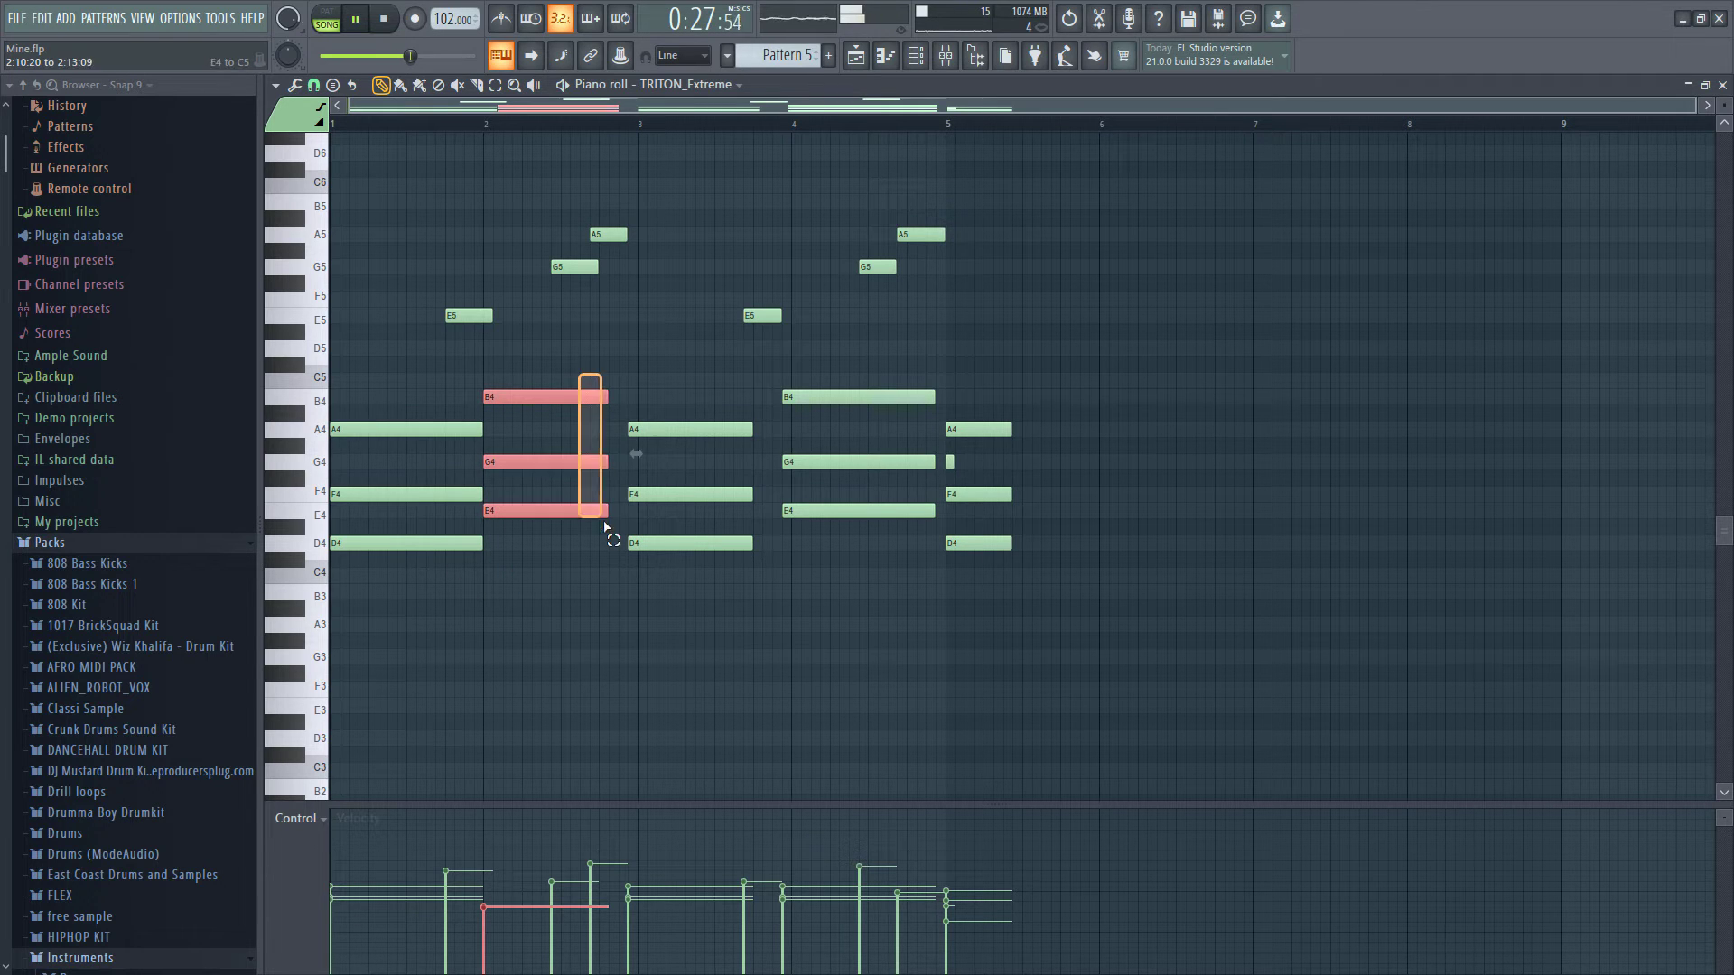
drag(616, 517, 637, 518)
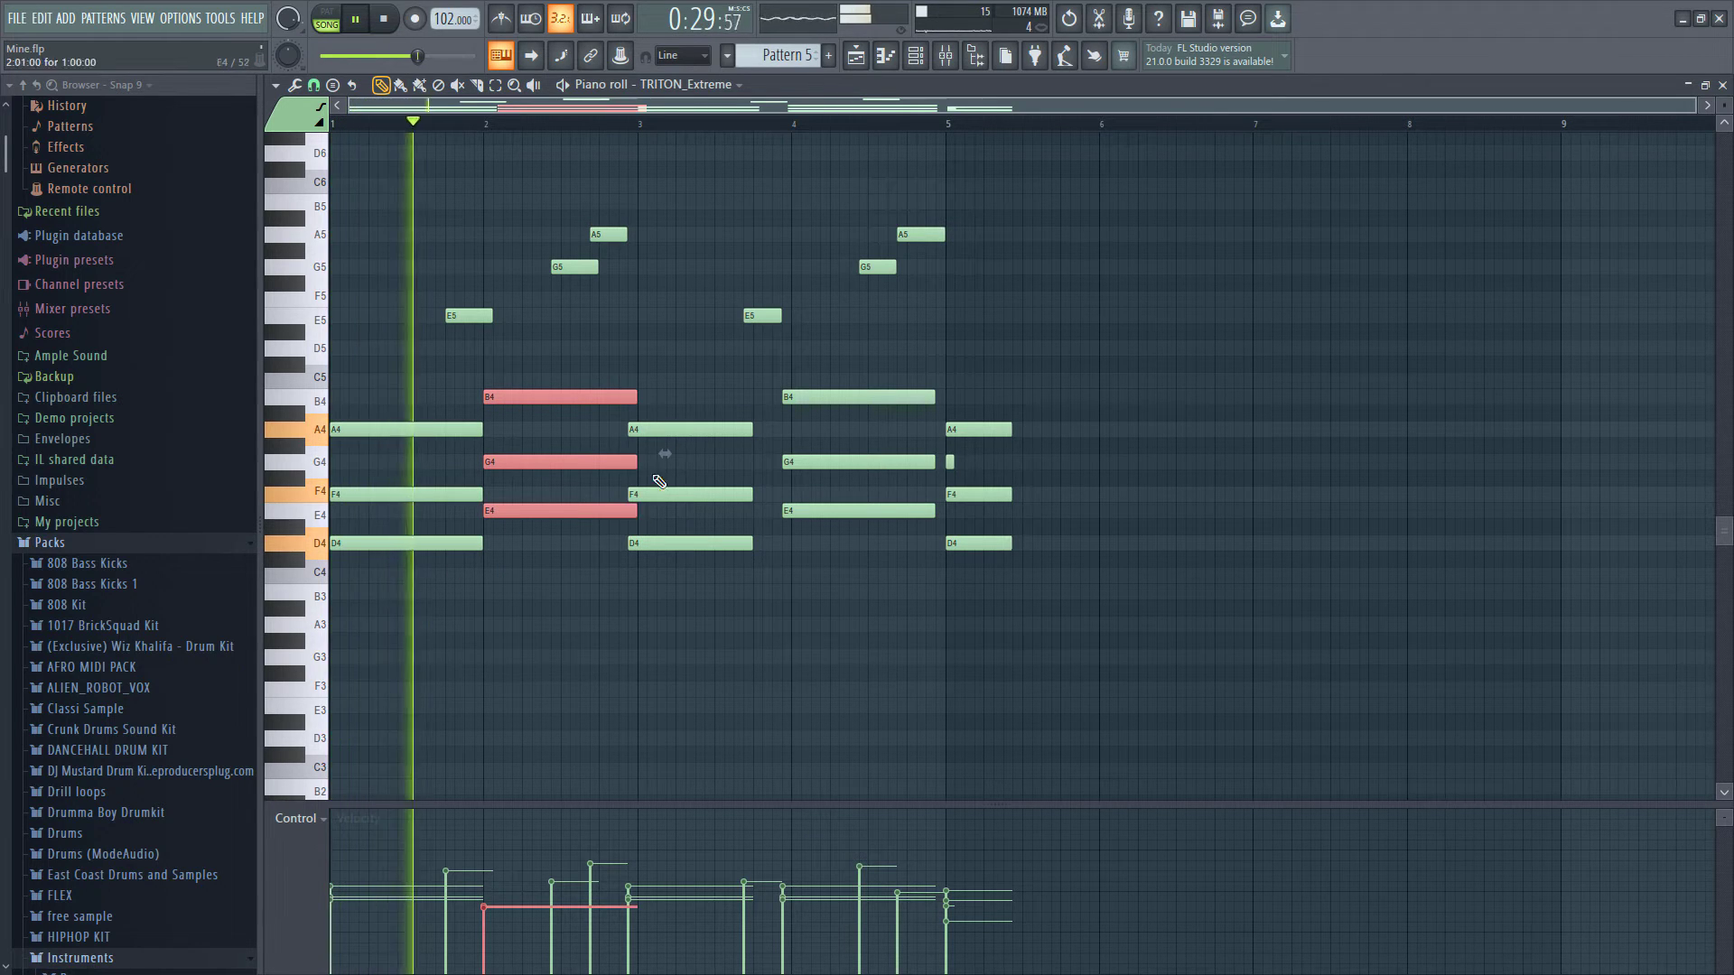
drag(668, 195, 1047, 679)
key(Delete)
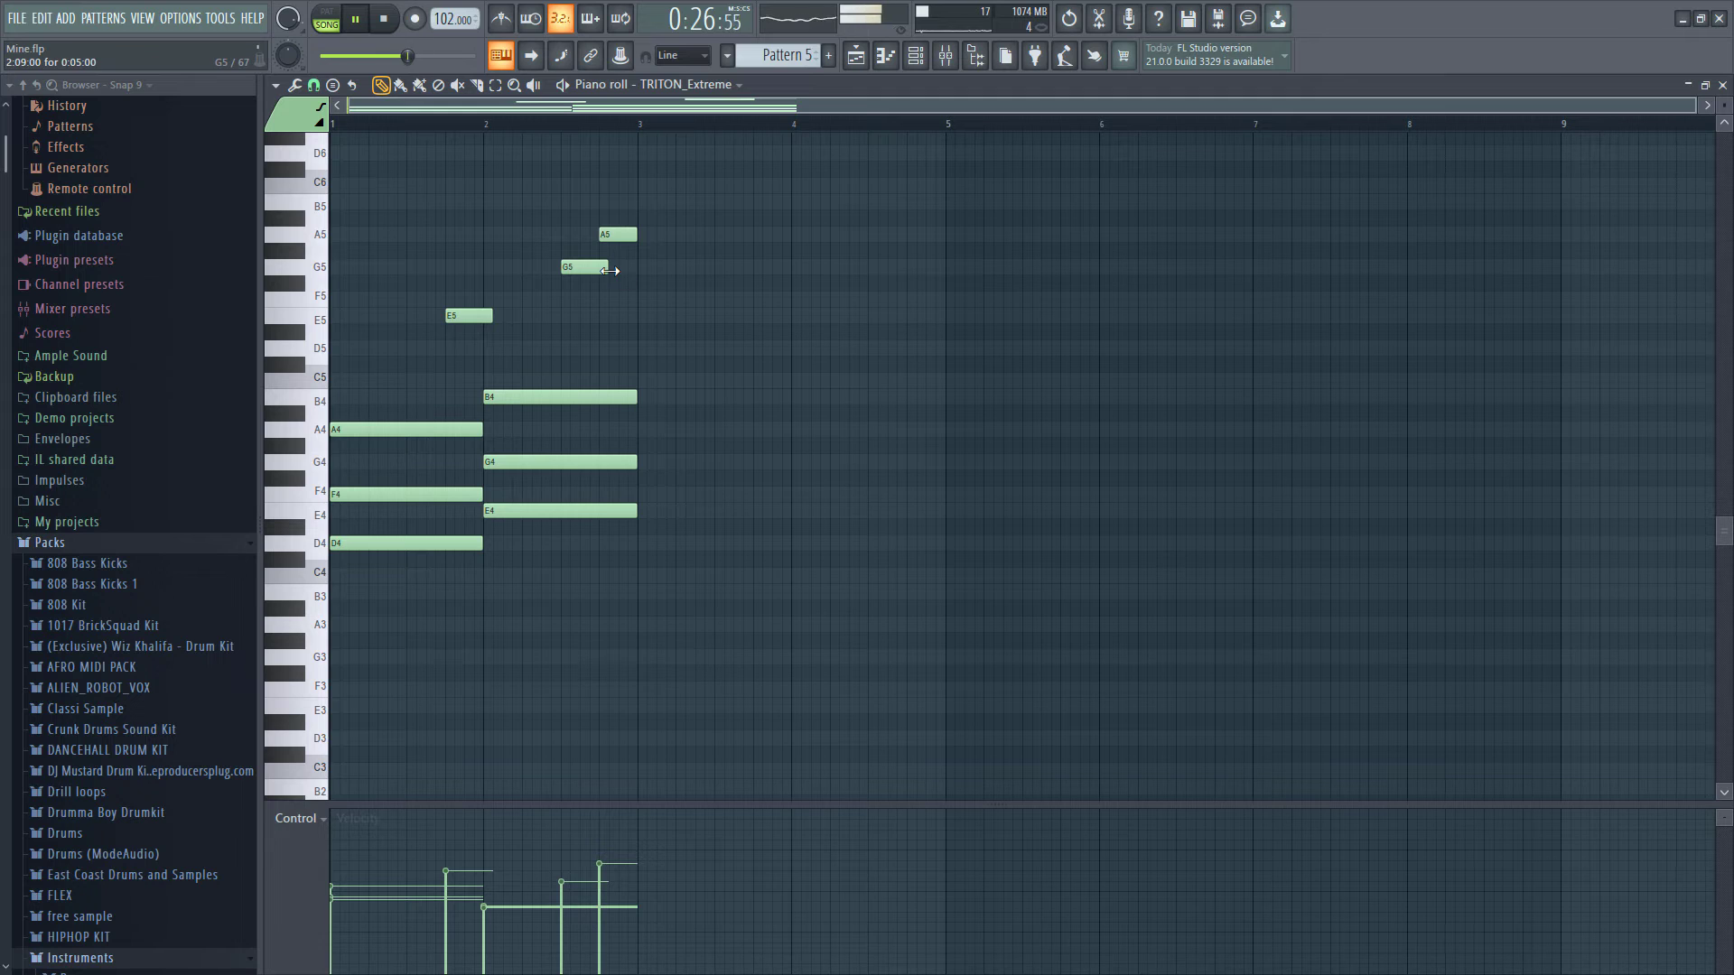
- Return to the playlist and duplicate the Pattern 5 clip three times to fill bars 13 to 20 on Track 7
click(854, 57)
click(860, 123)
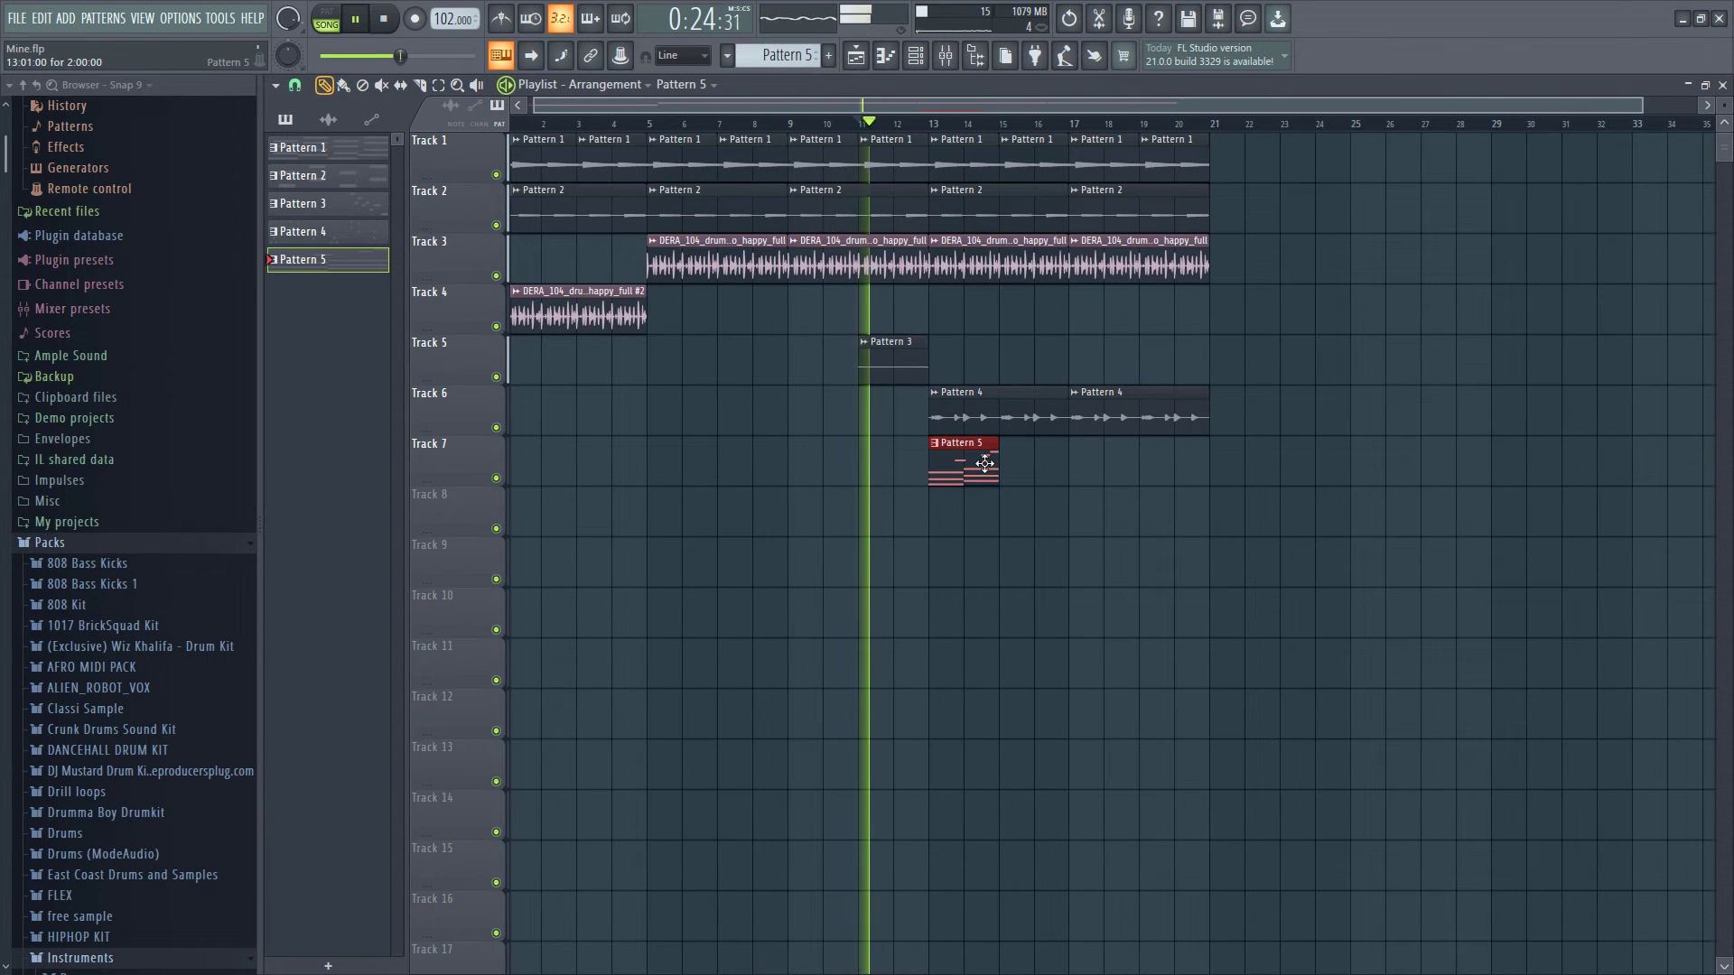
key(ctrl+b)
key(ctrl+b)
key(ctrl+b)
right_click(913, 591)
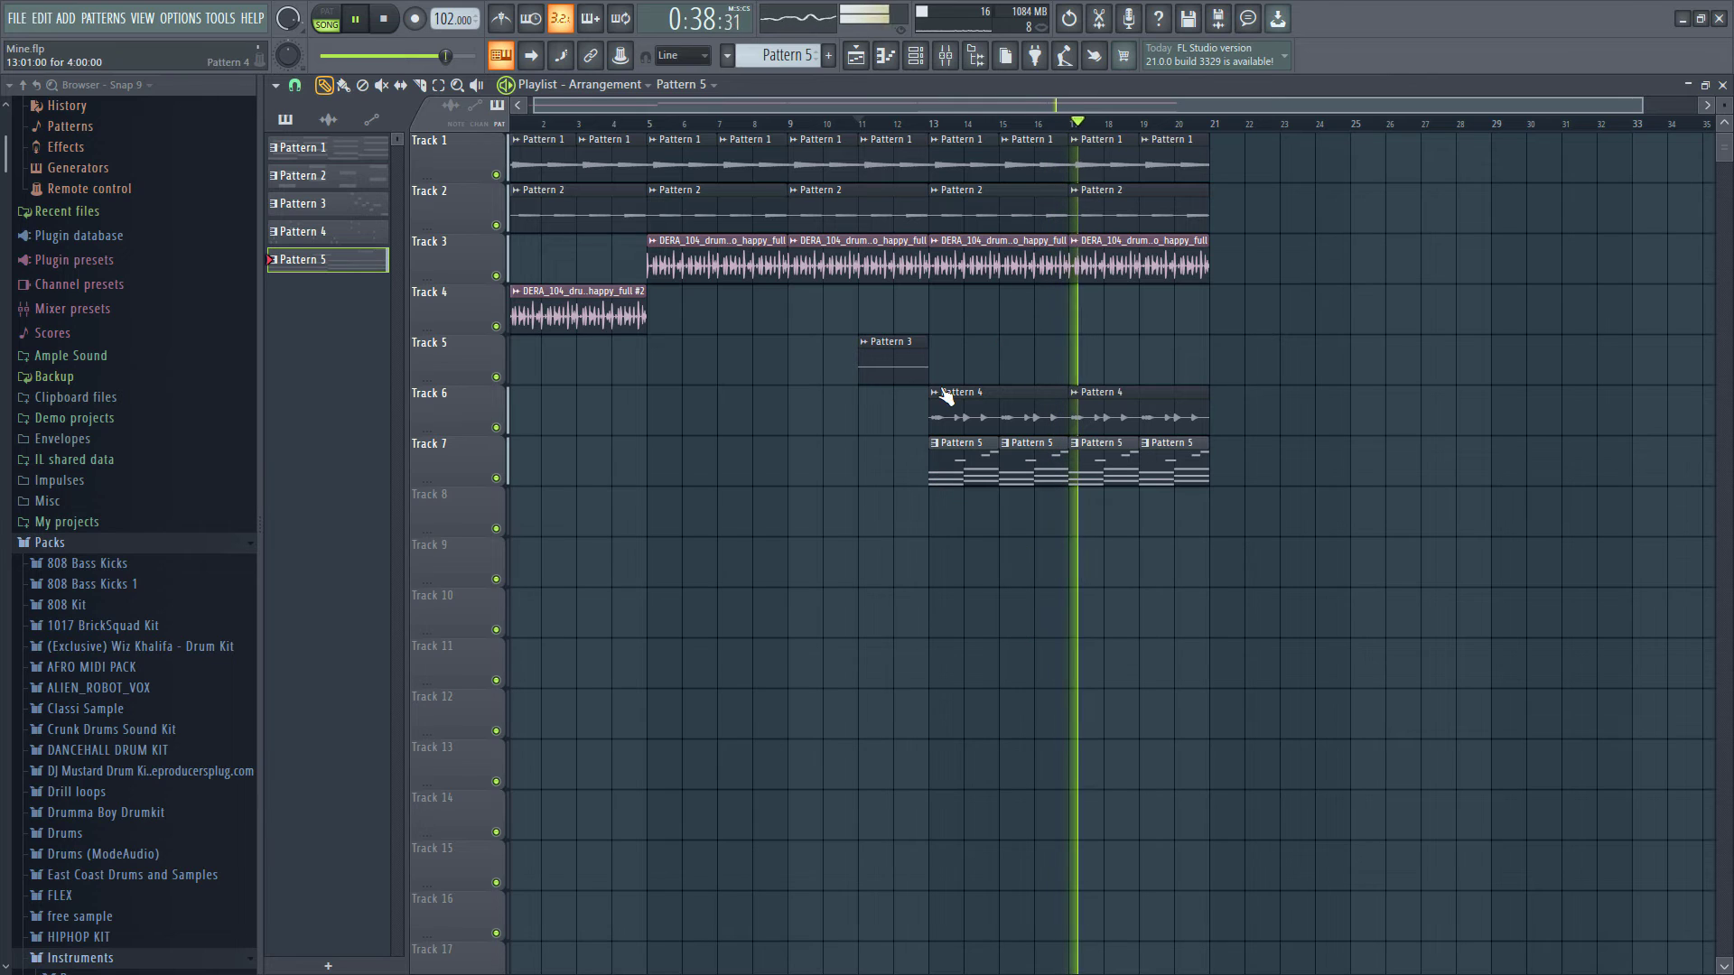
- Try to render and replace Pattern 5 as an audio clip from the playlist's pattern list
right_click(302, 256)
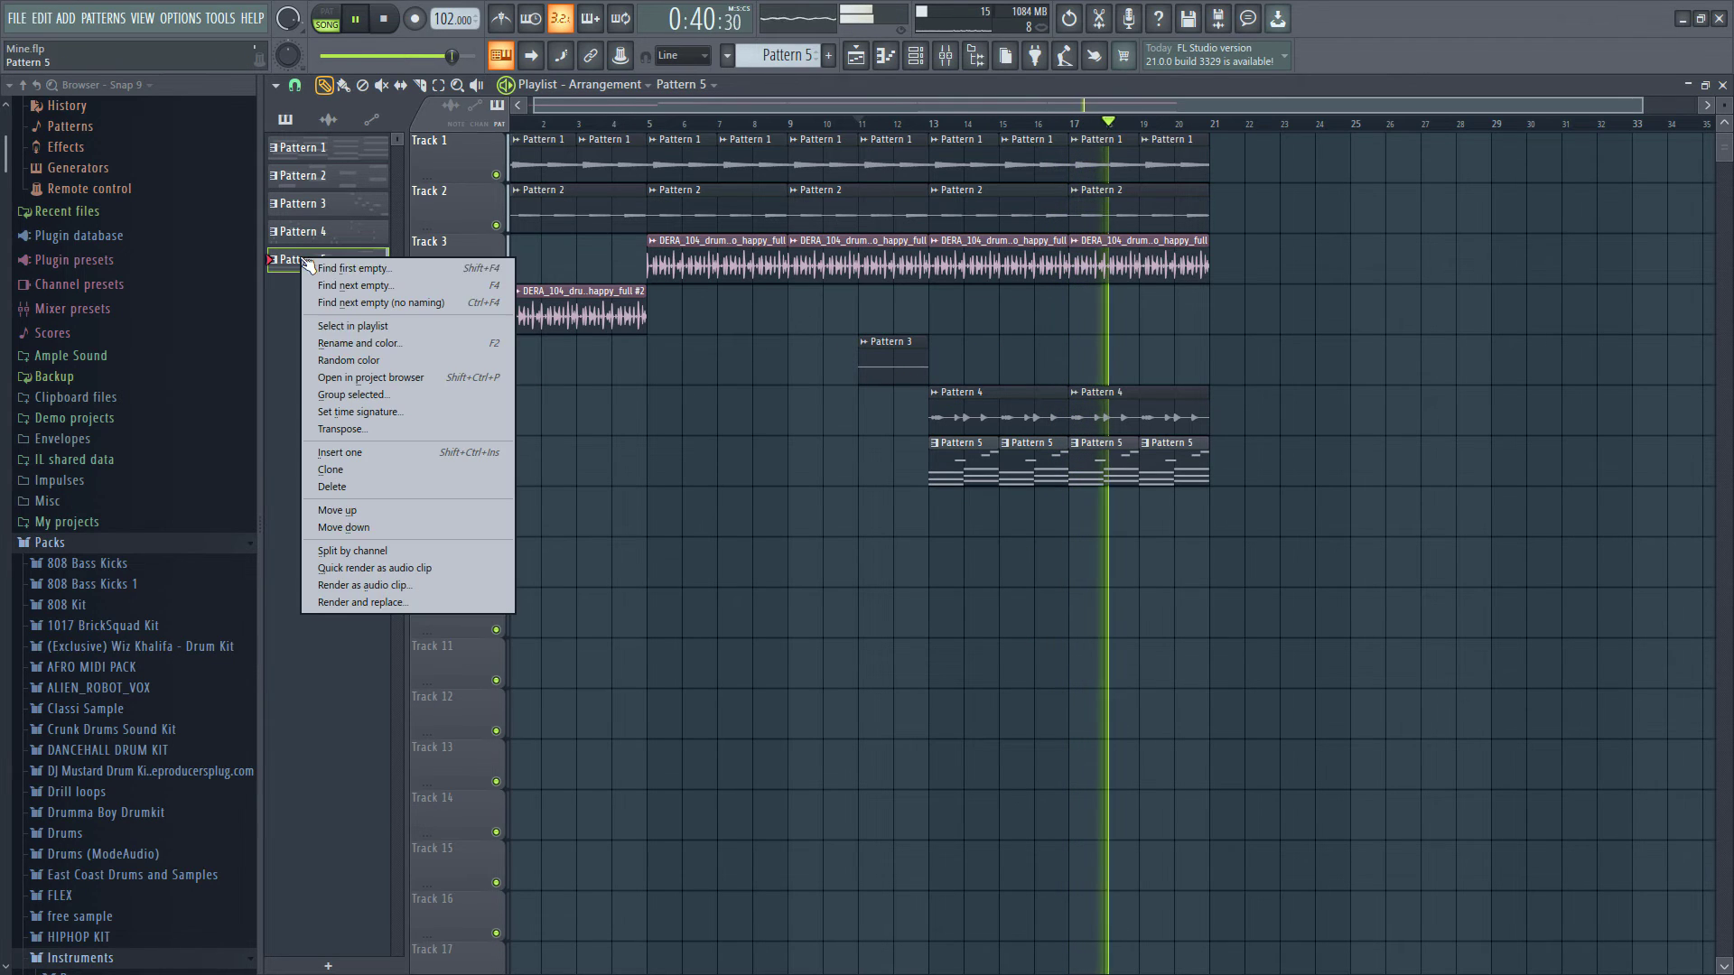
click(390, 603)
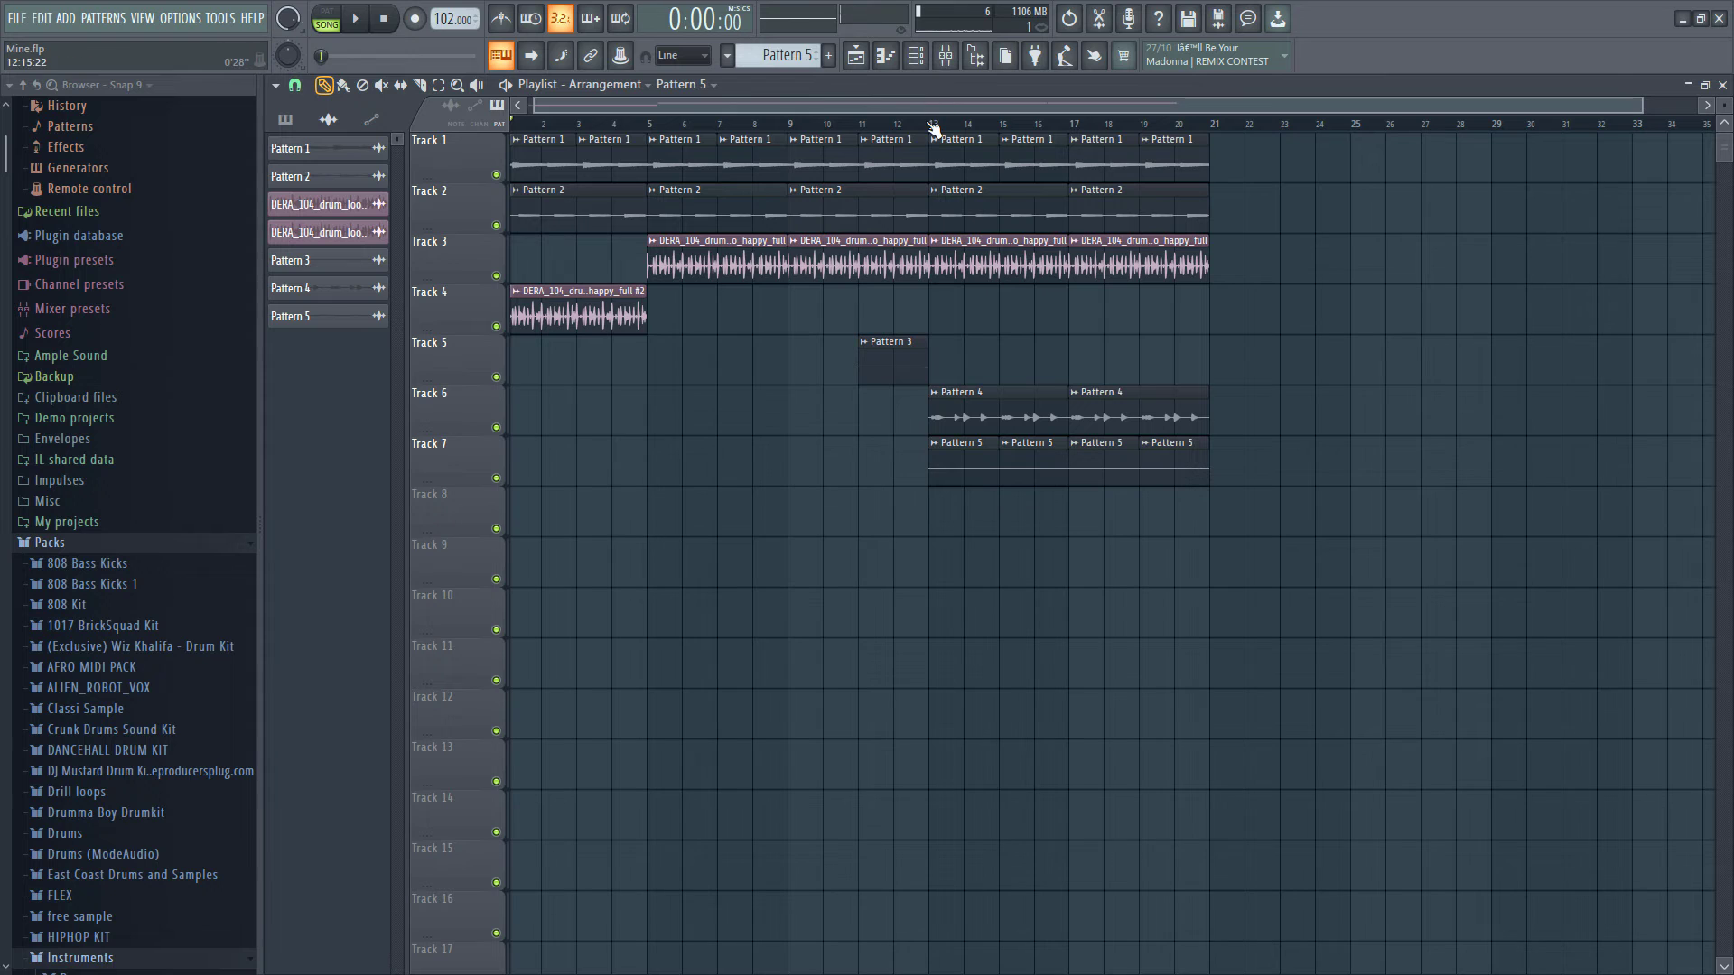
click(933, 129)
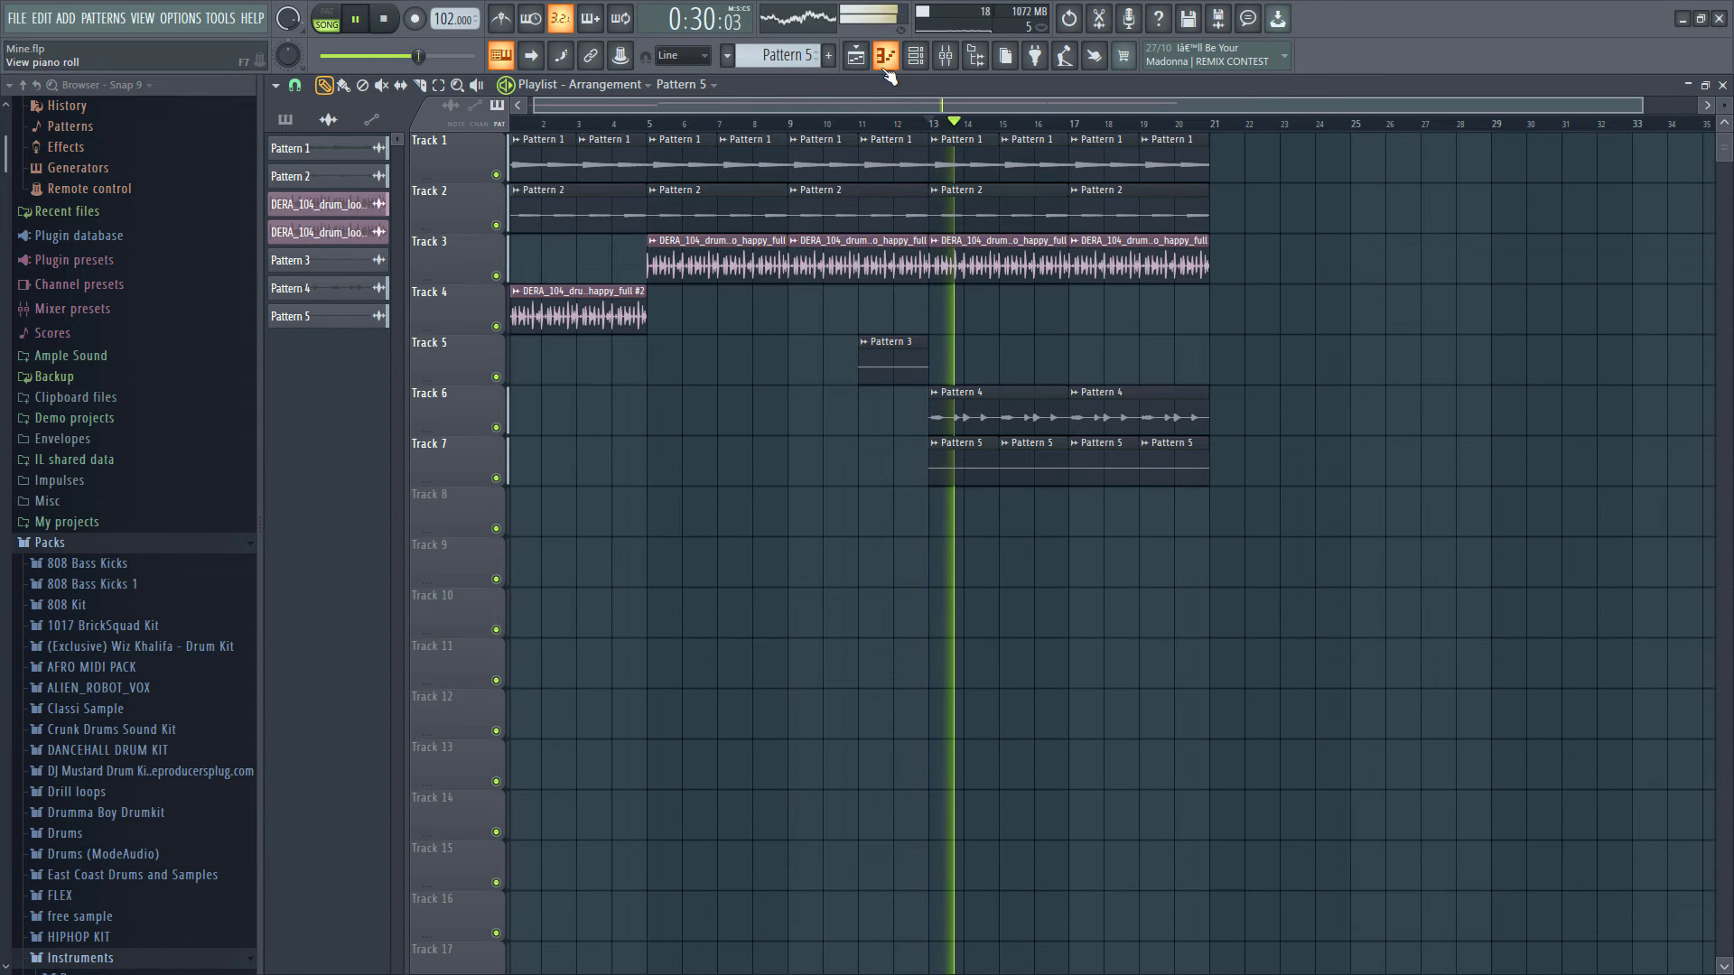
- Open the channel rack, show all channels, and insert an Augmented STRINGS instrument next to TRITON_Extreme
click(915, 56)
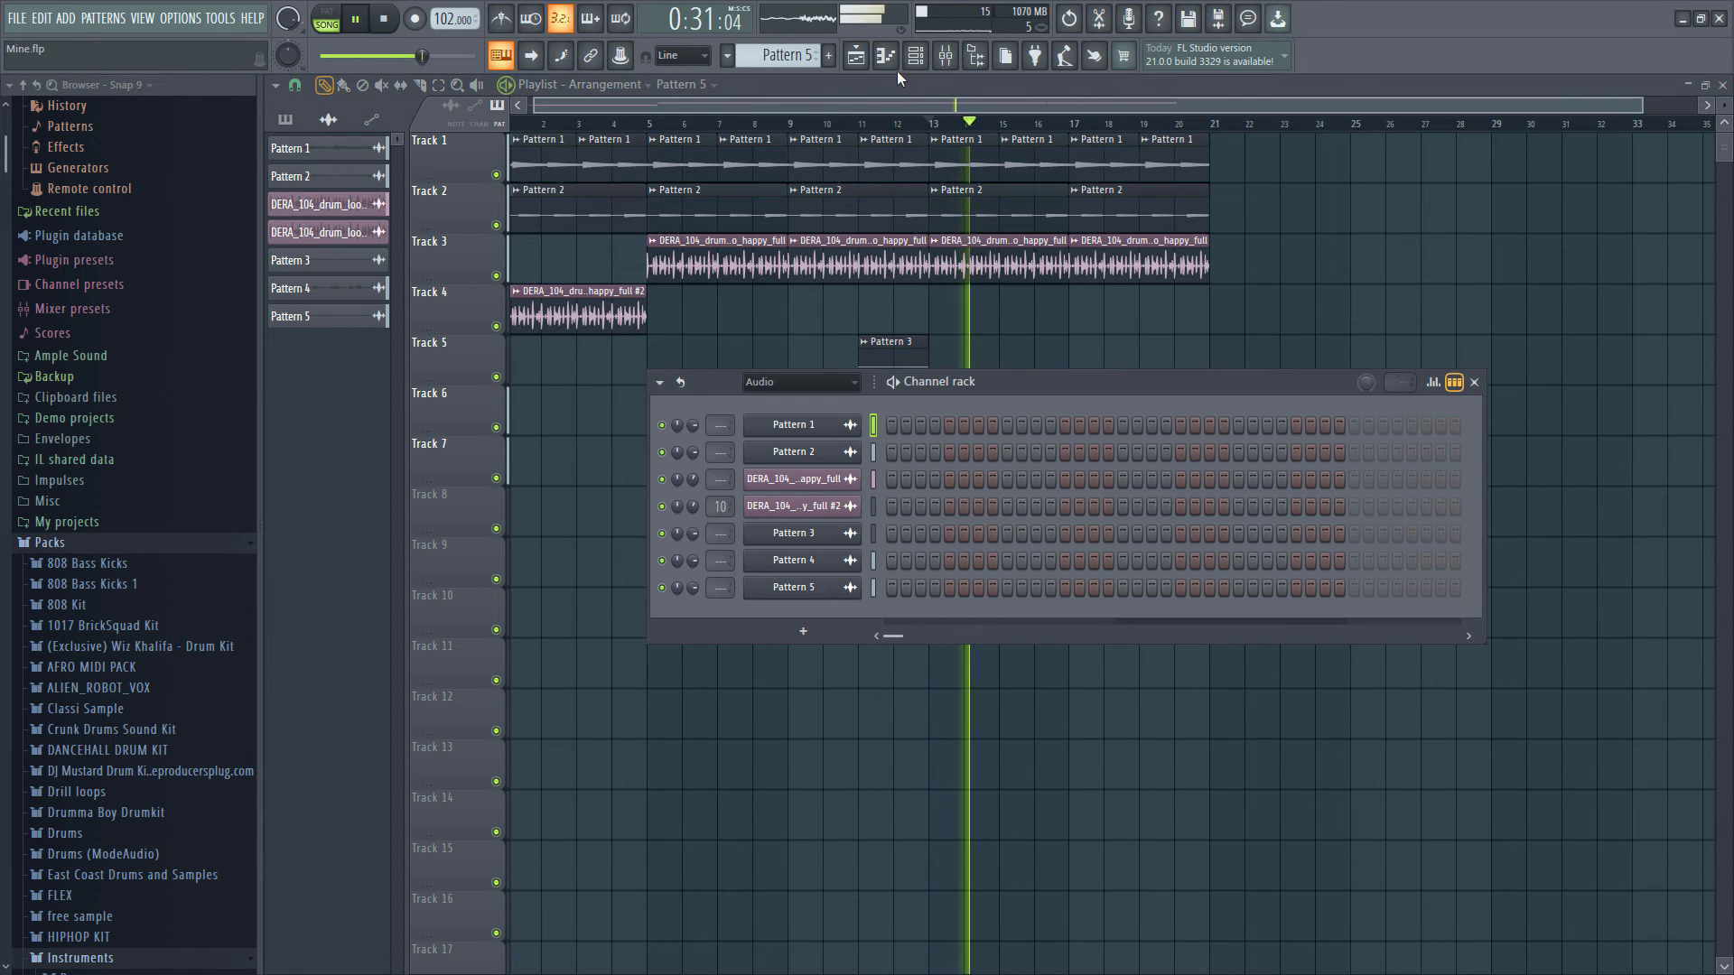
click(829, 385)
click(816, 402)
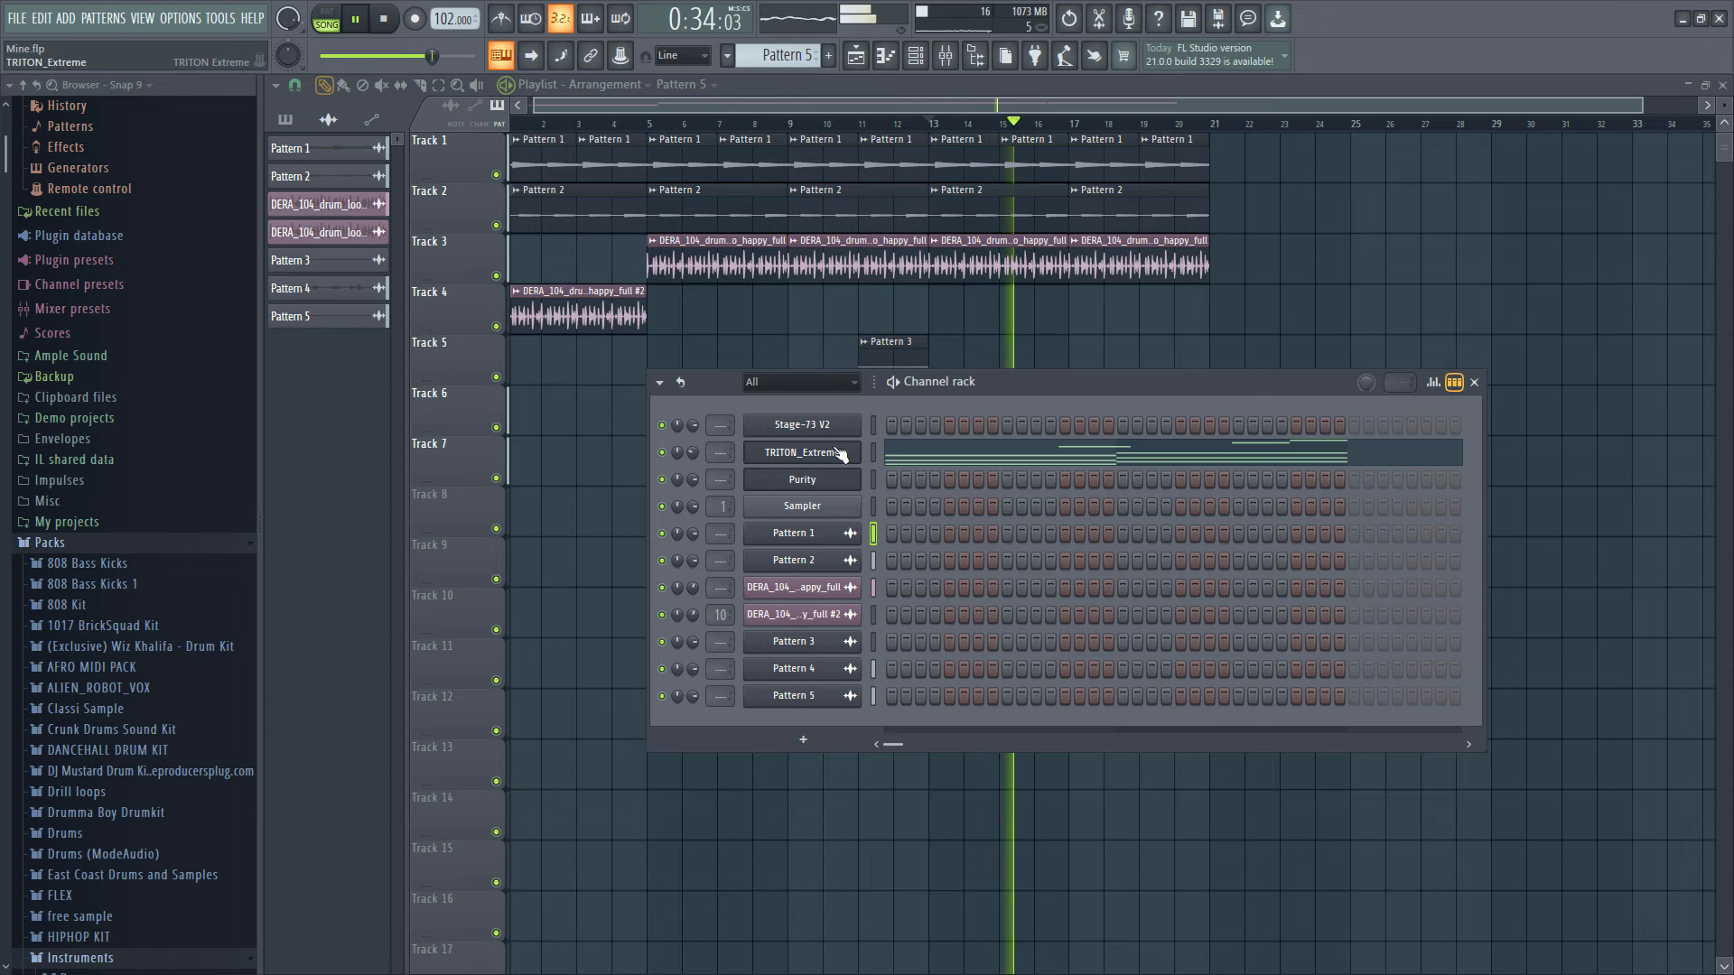
right_click(839, 455)
mouse_move(935, 581)
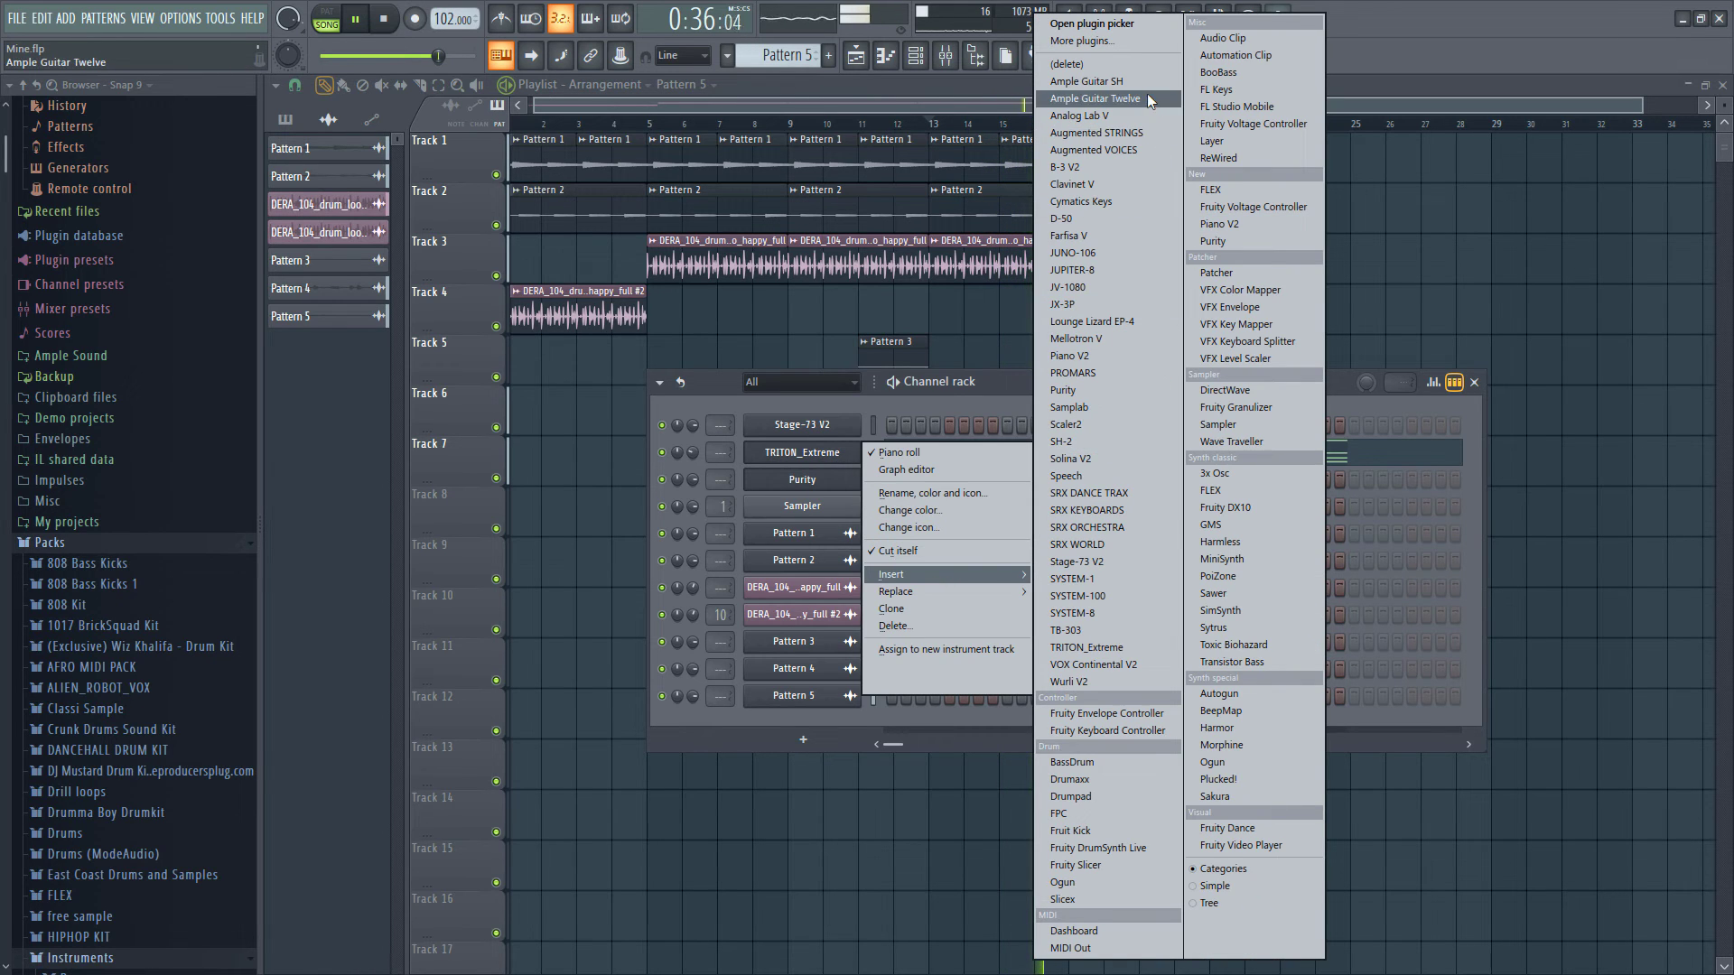
click(1111, 134)
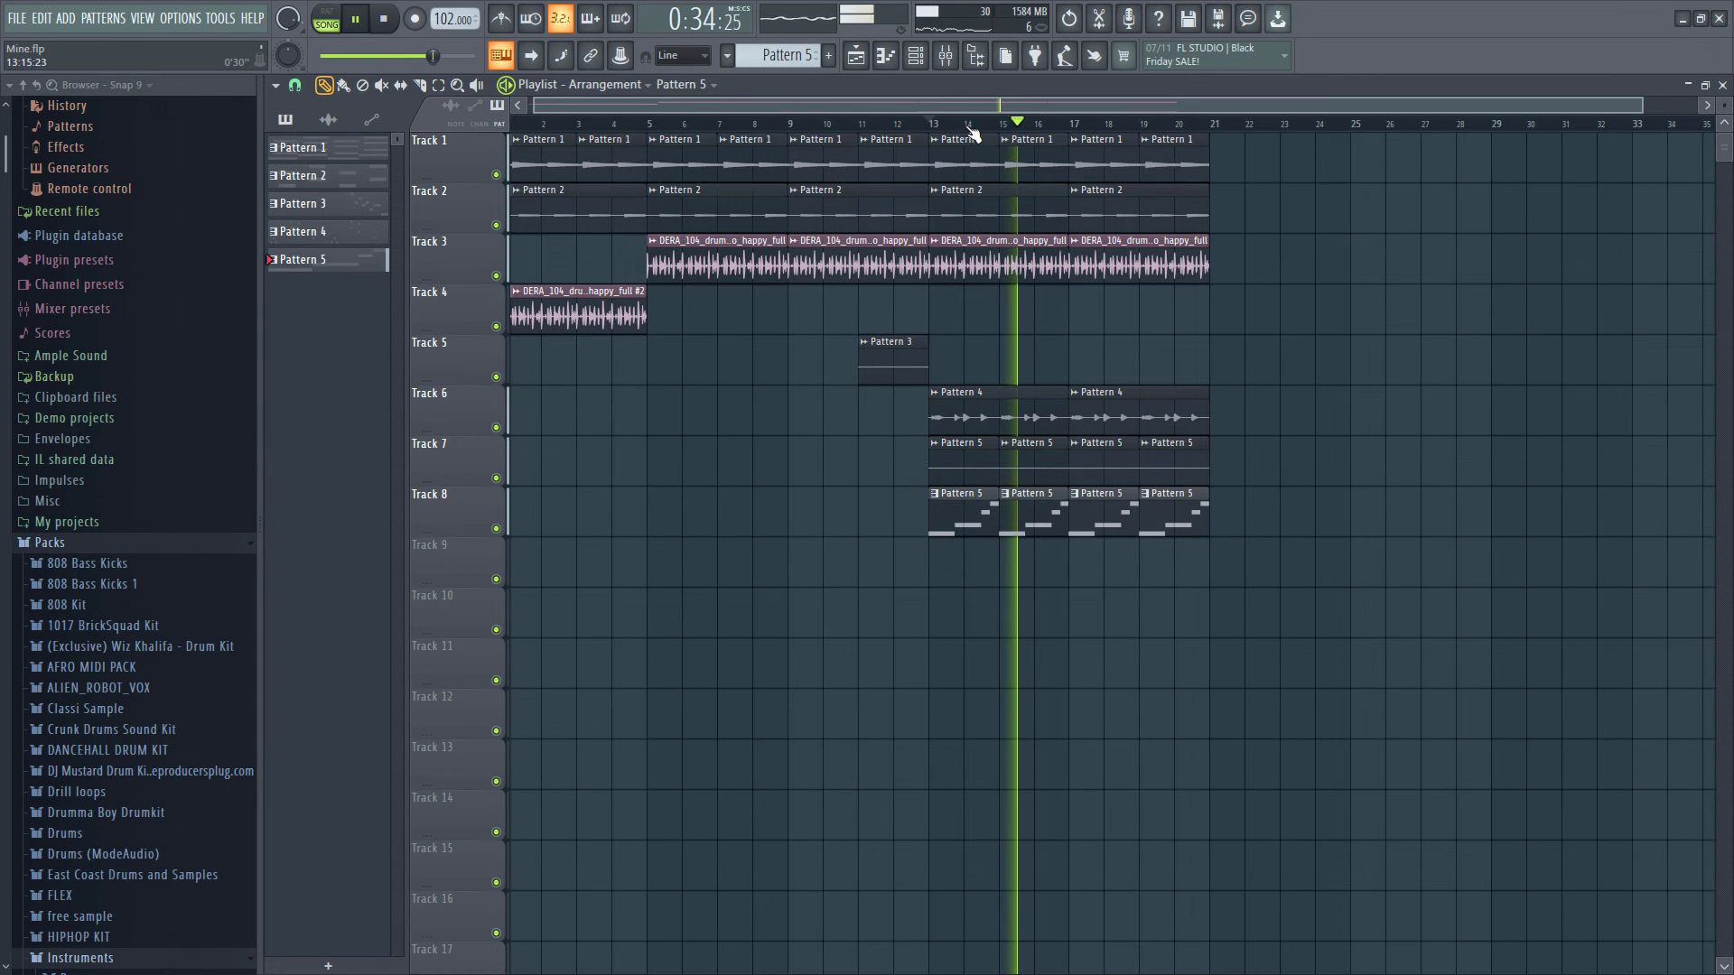
- Open the Augmented STRINGS notes of Pattern 5 on Track 8 and transpose them up one octave
double_click(1008, 515)
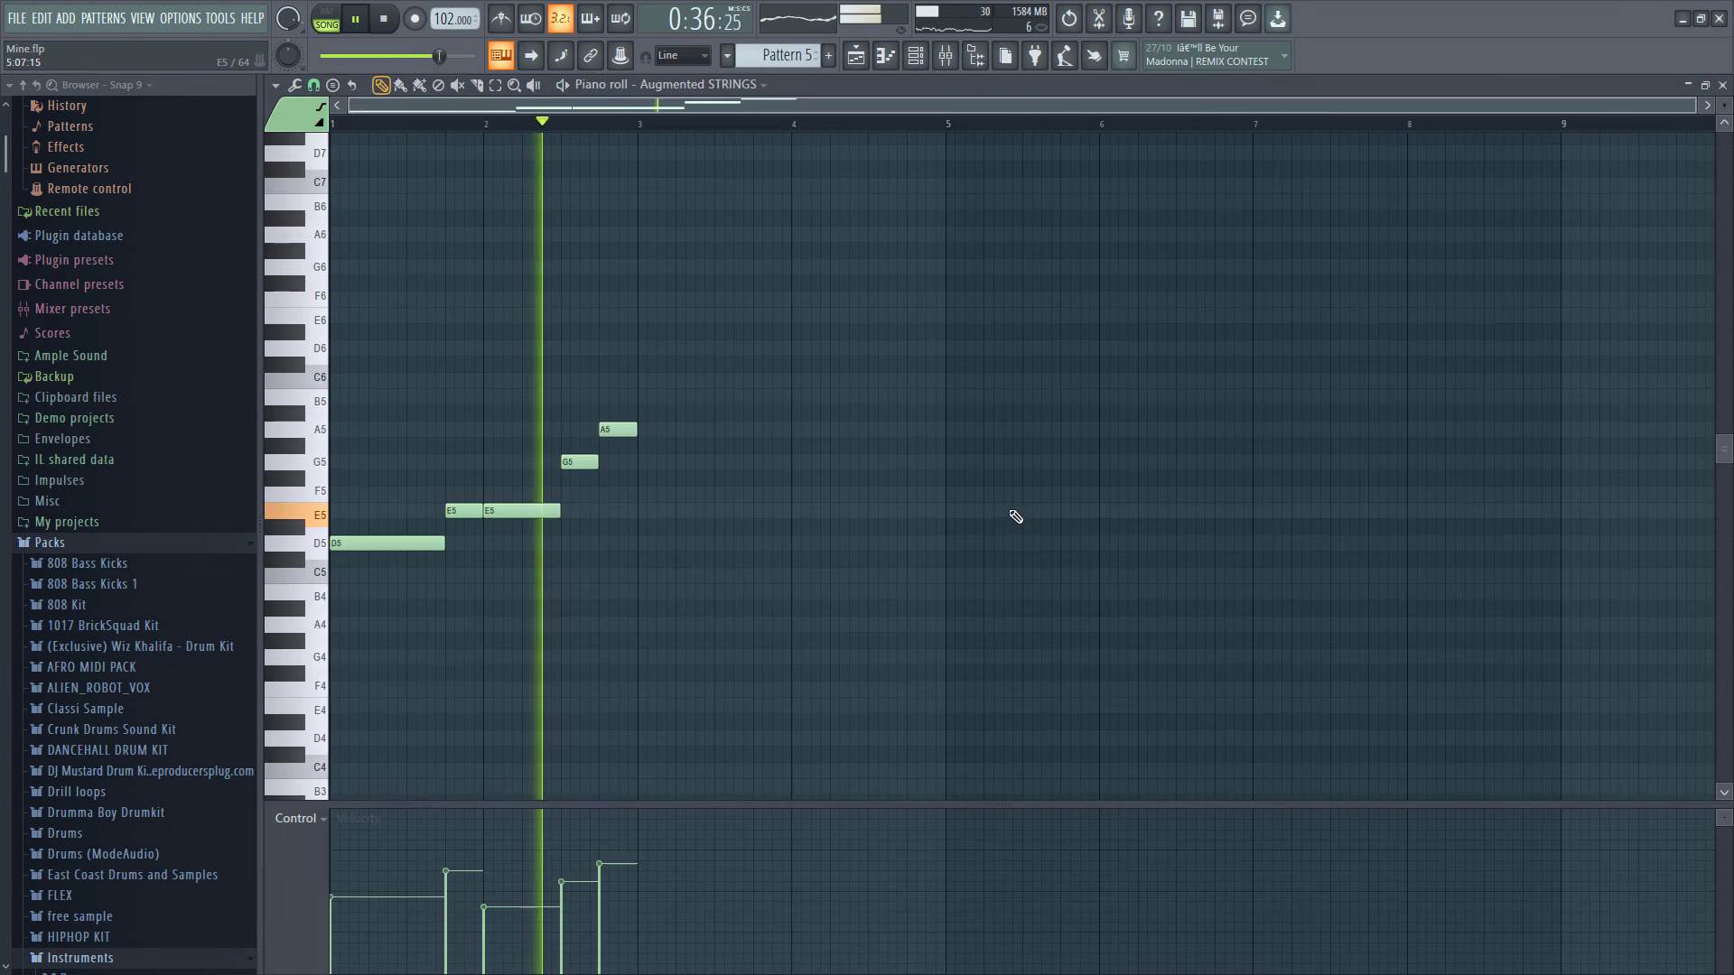
key(space)
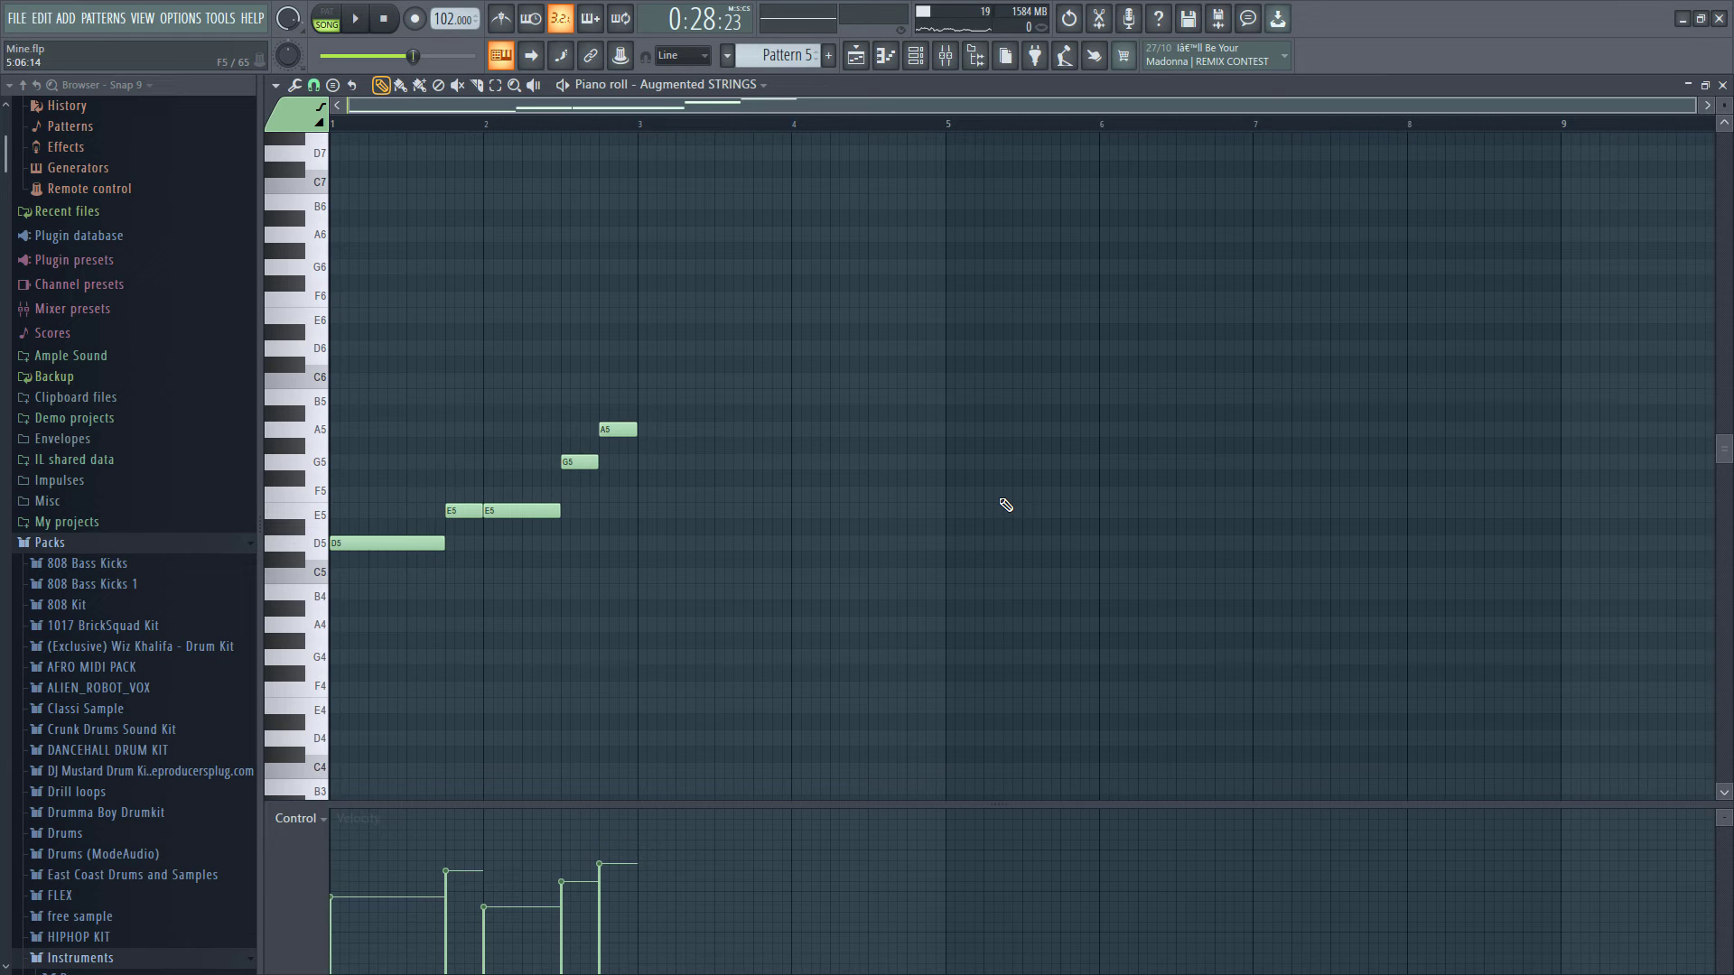
key(ctrl+Up)
key(space)
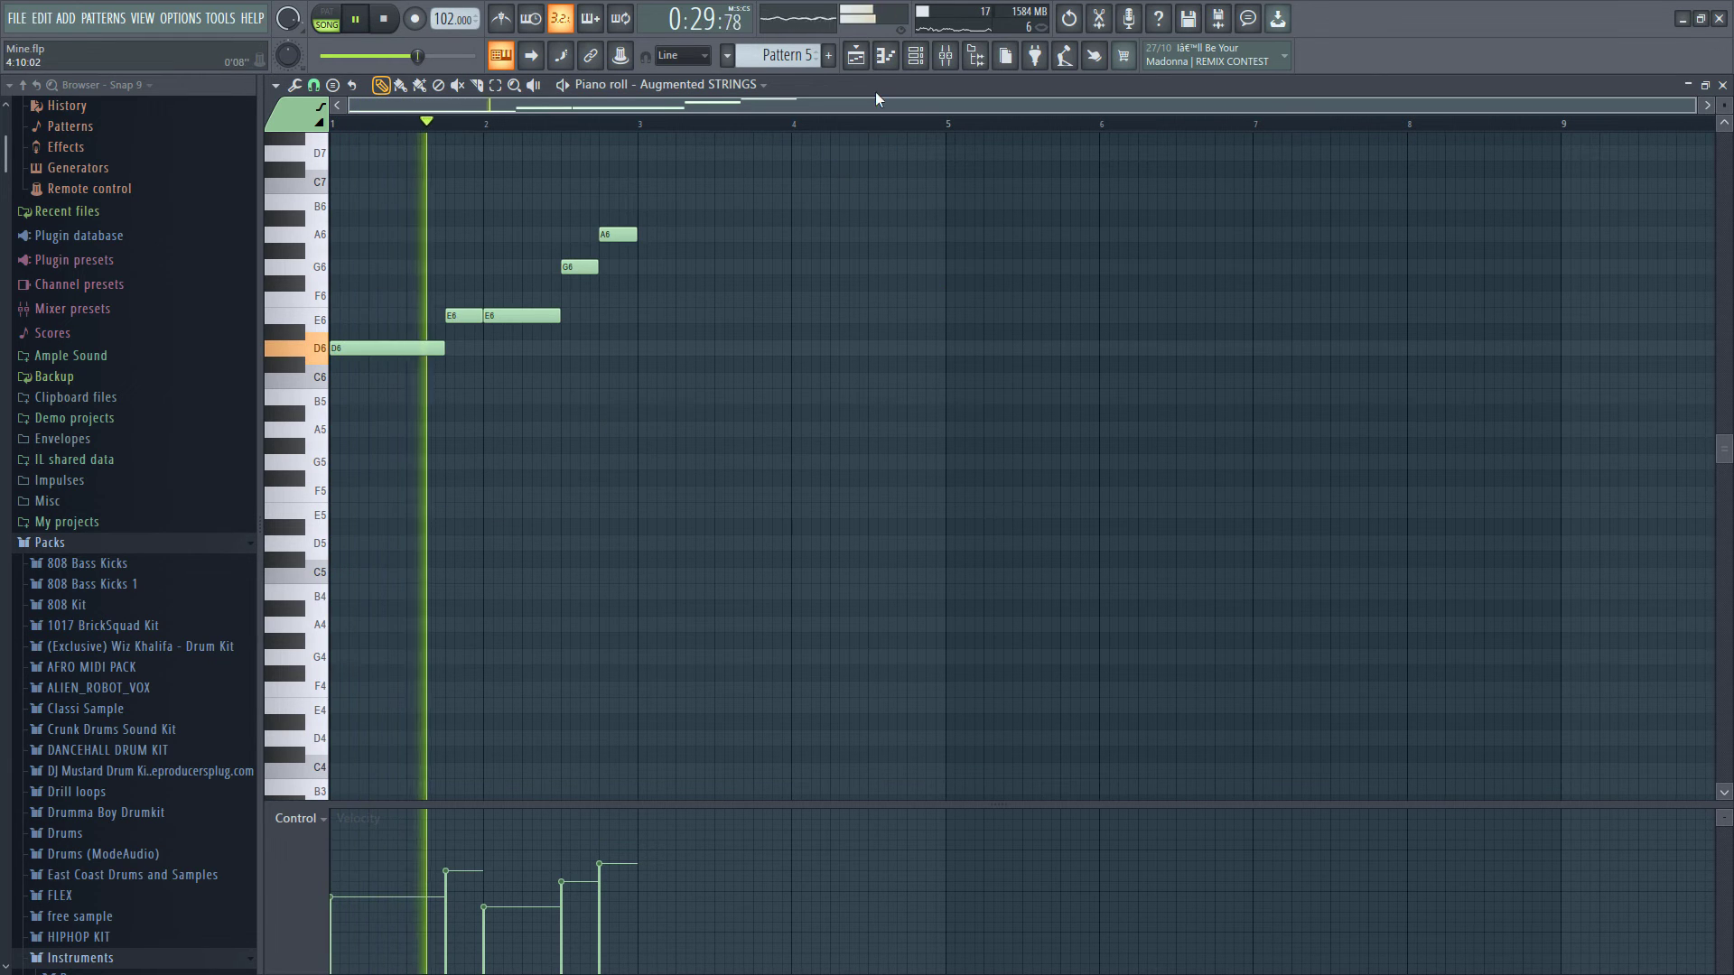
- Return to the playlist and render and replace Pattern 5 as an audio clip from the pattern list
click(864, 57)
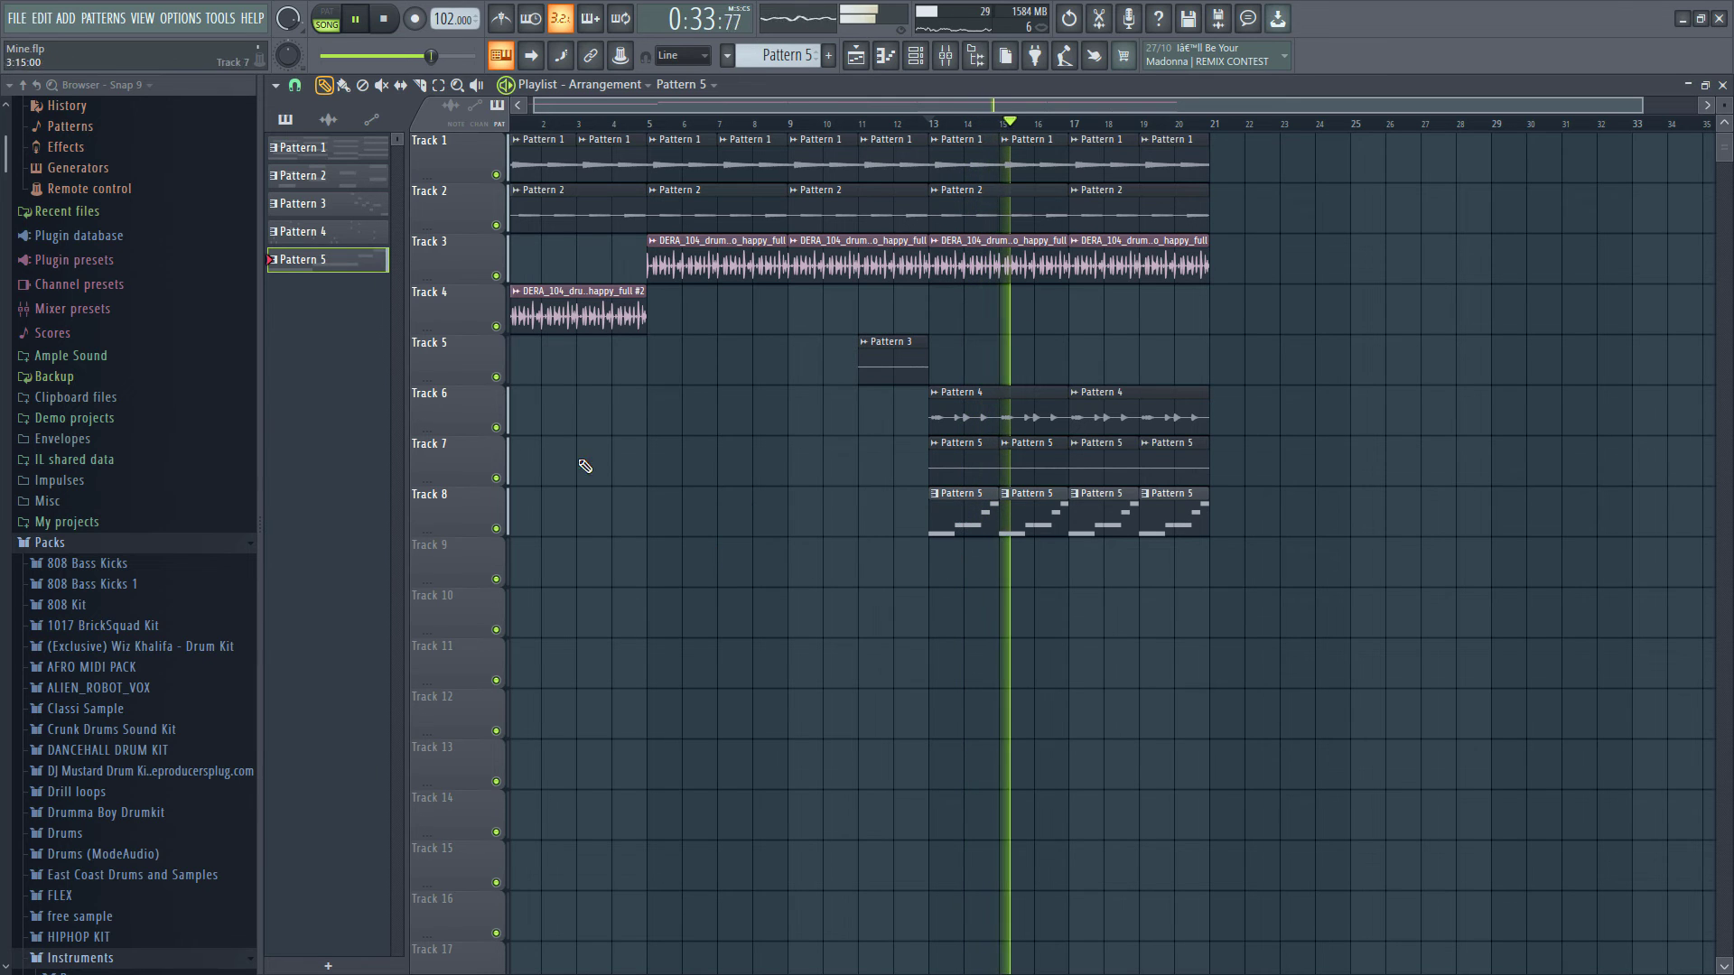
right_click(365, 261)
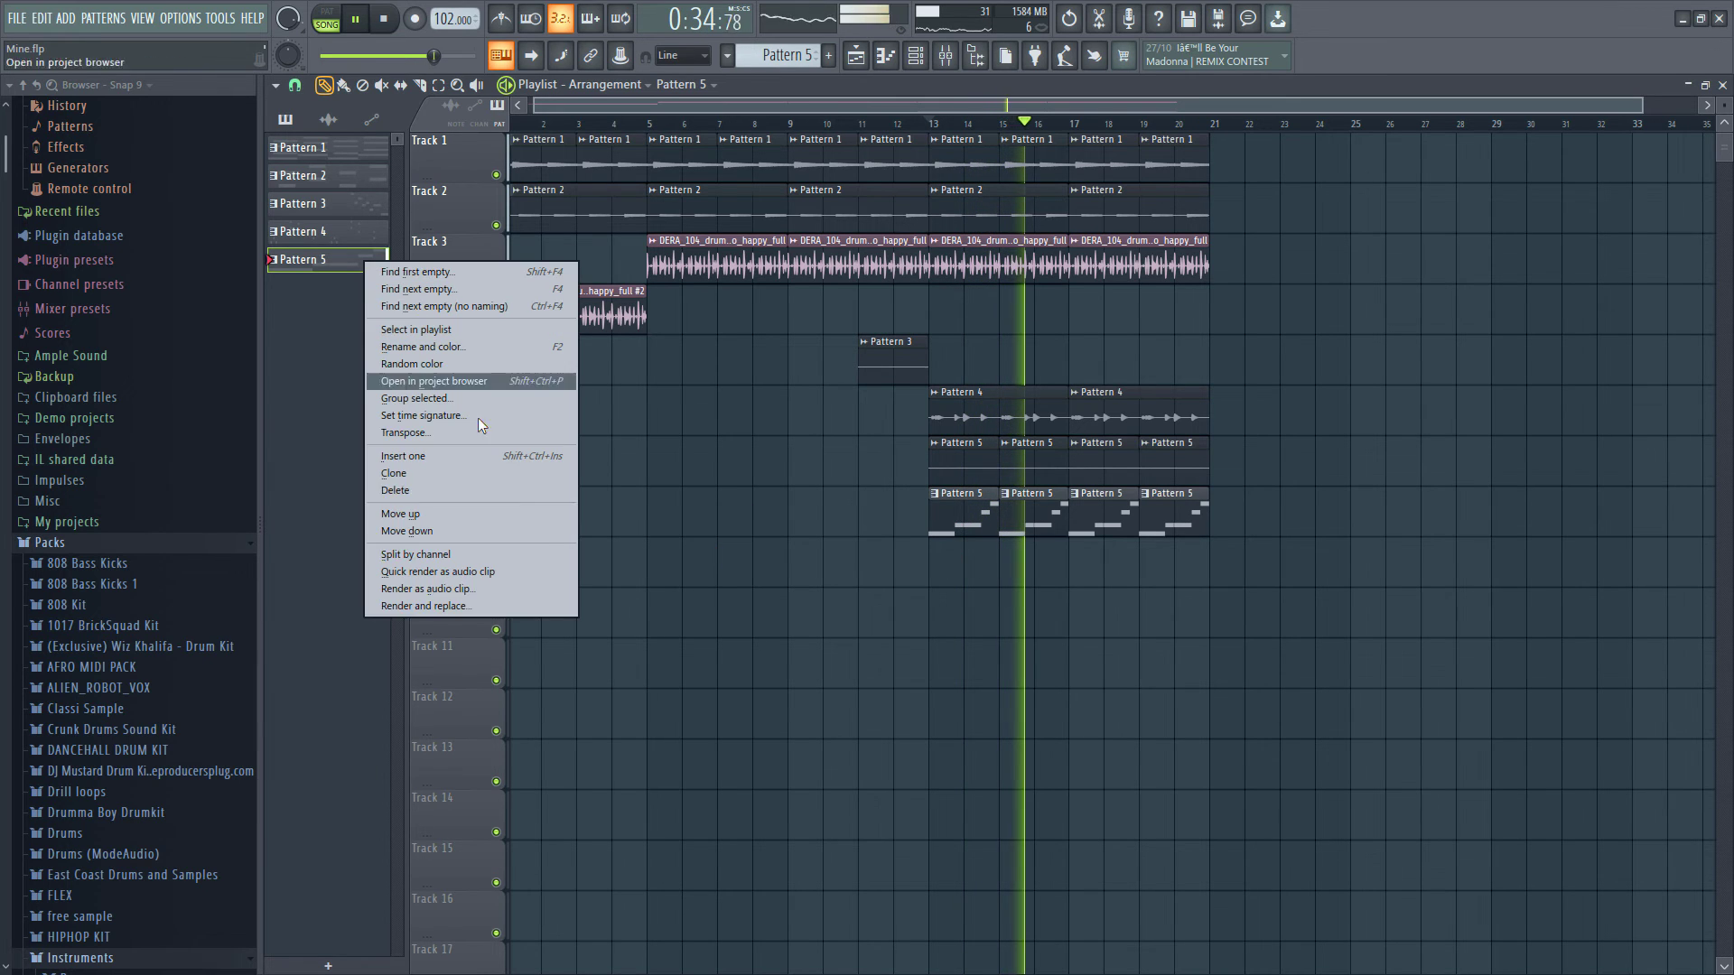
click(549, 606)
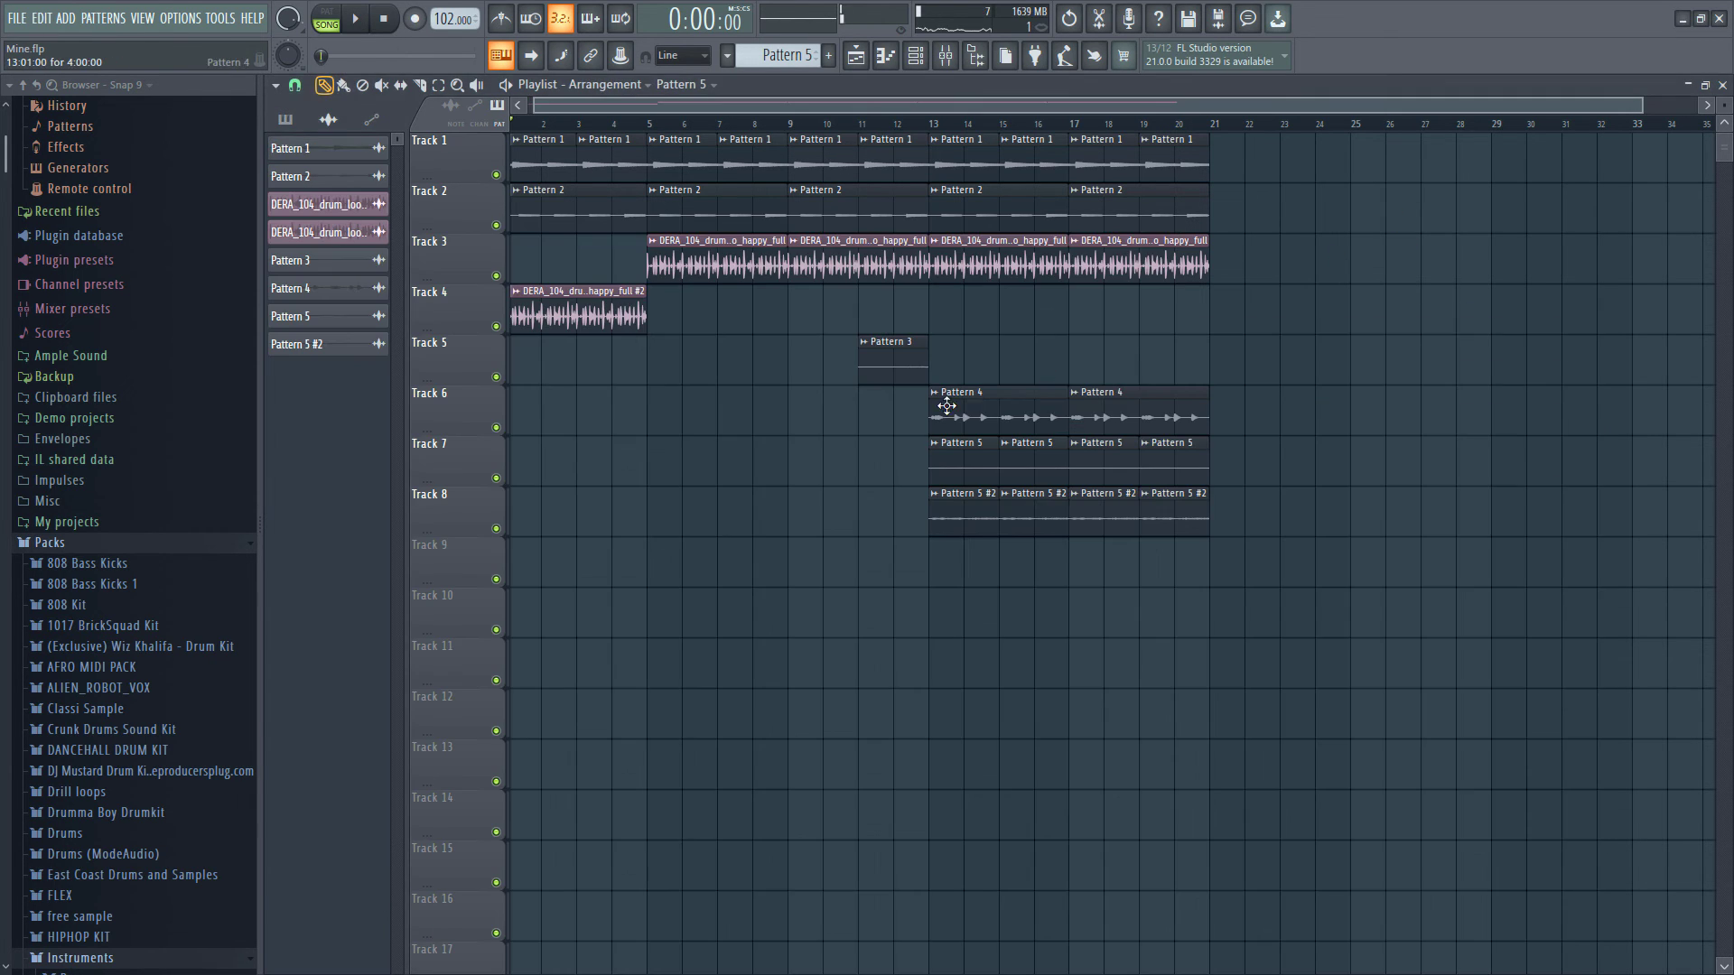
- Open the rendered Track 8 clip's settings and play the arrangement from bar 12 to listen to it
click(959, 508)
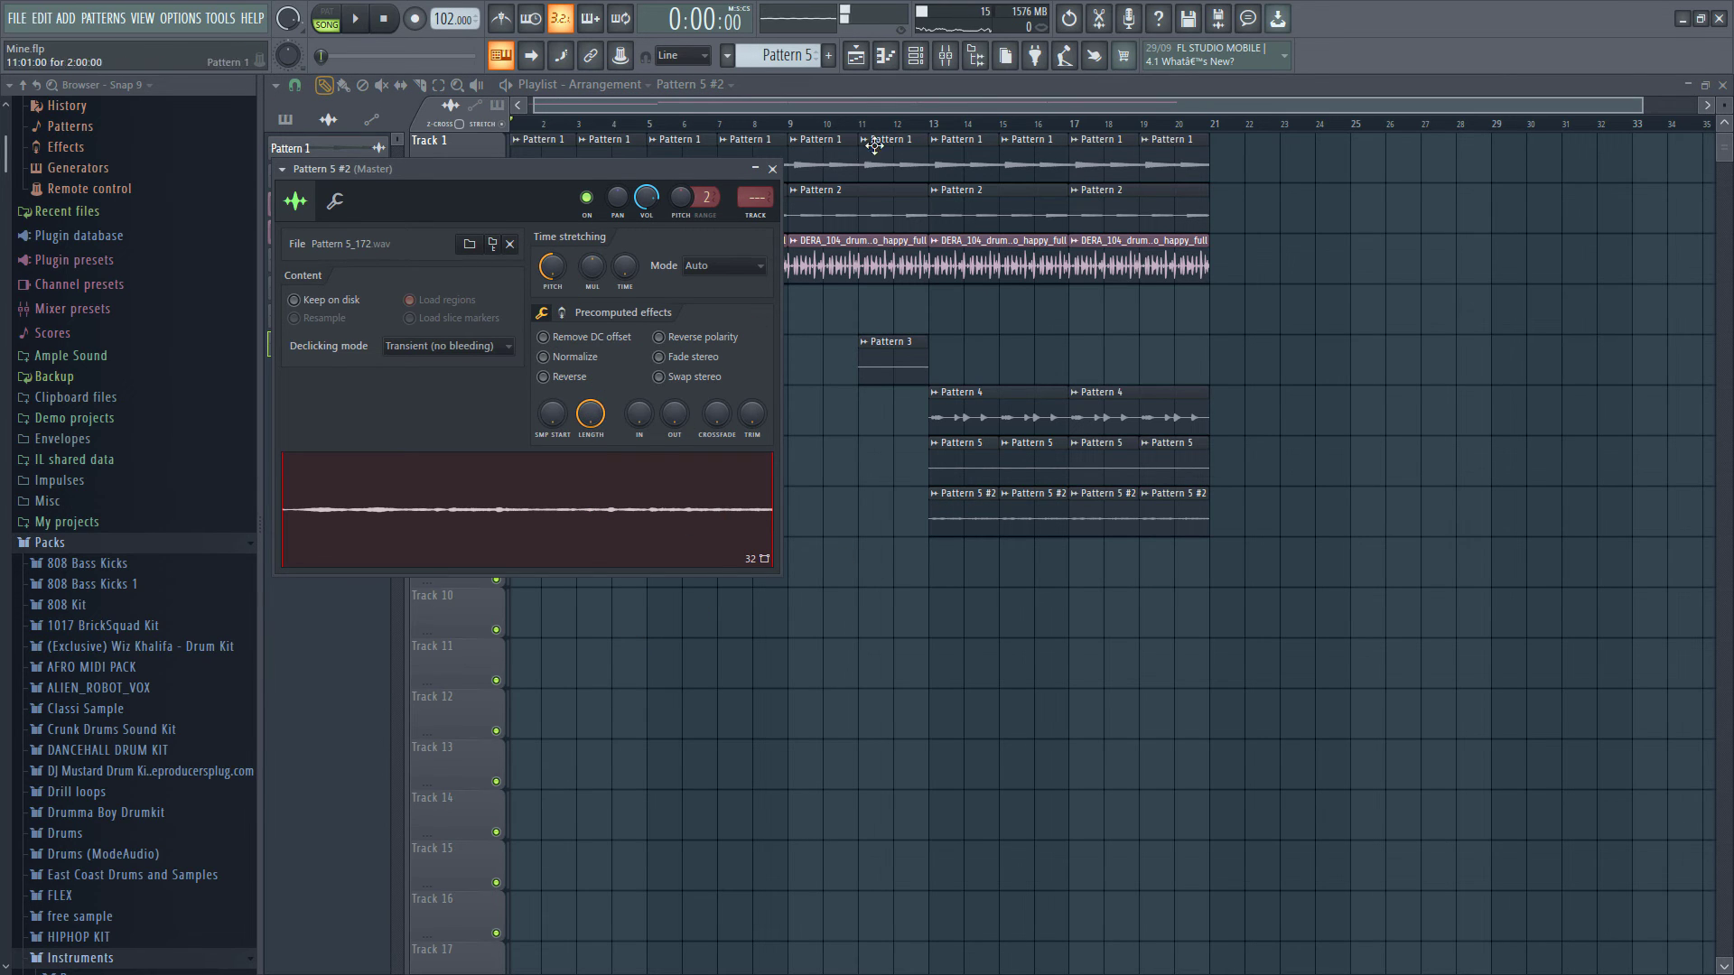
click(910, 125)
key(space)
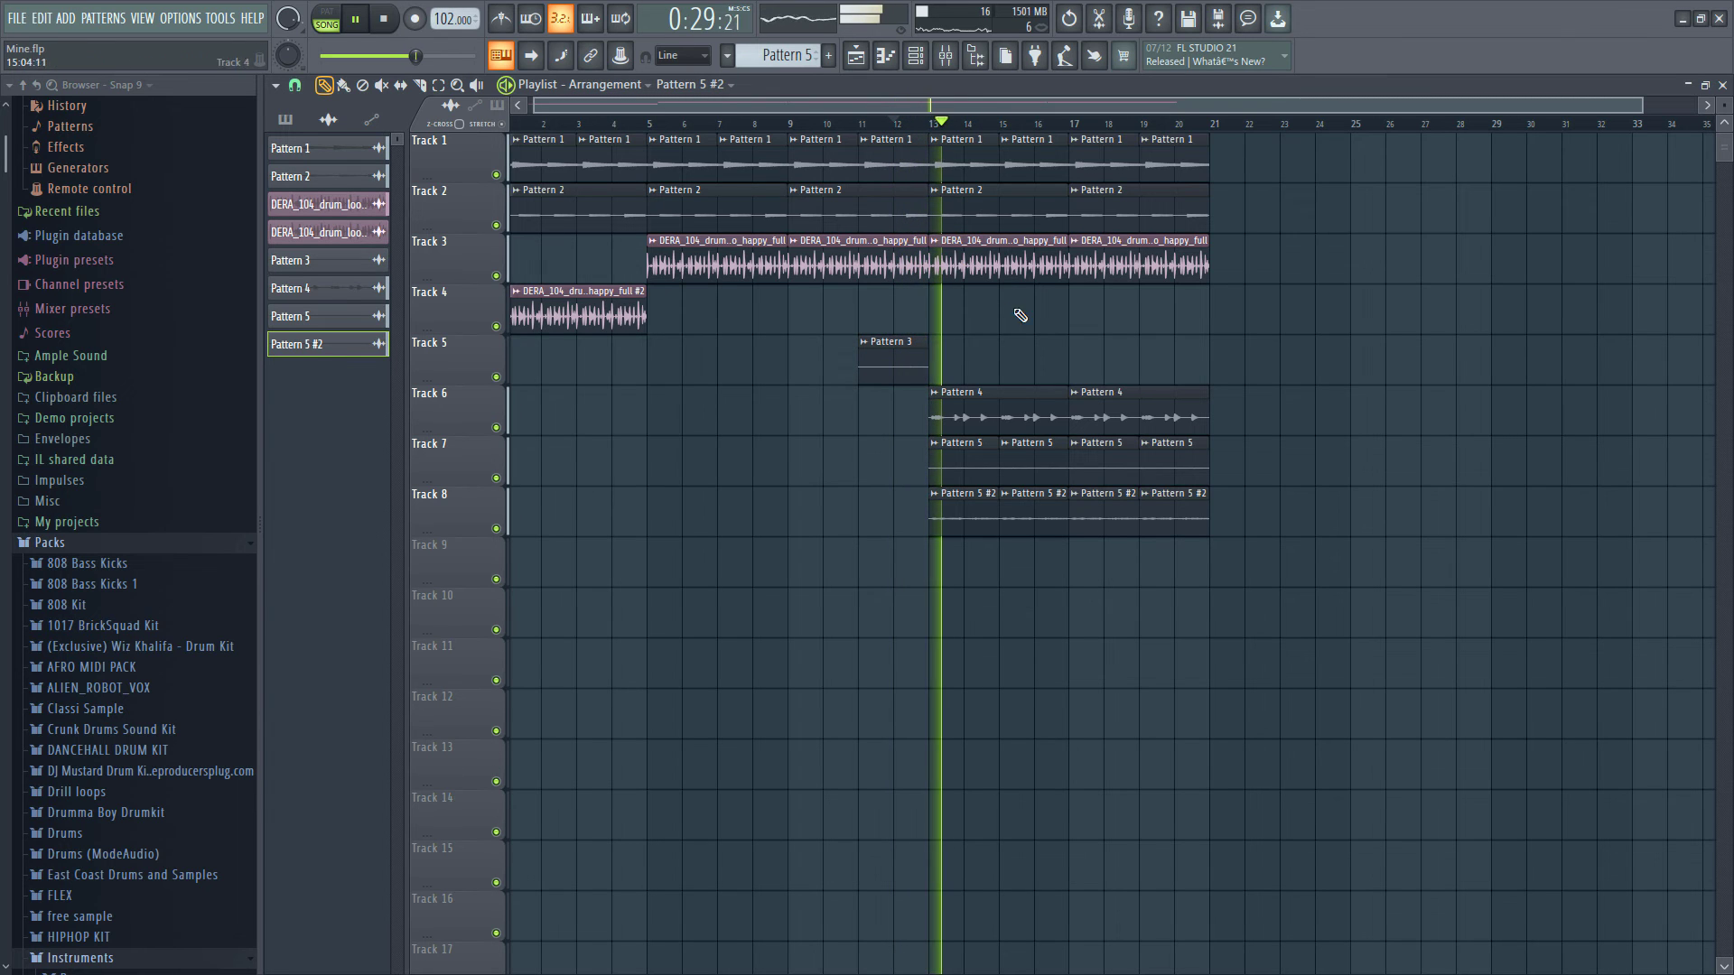
click(963, 518)
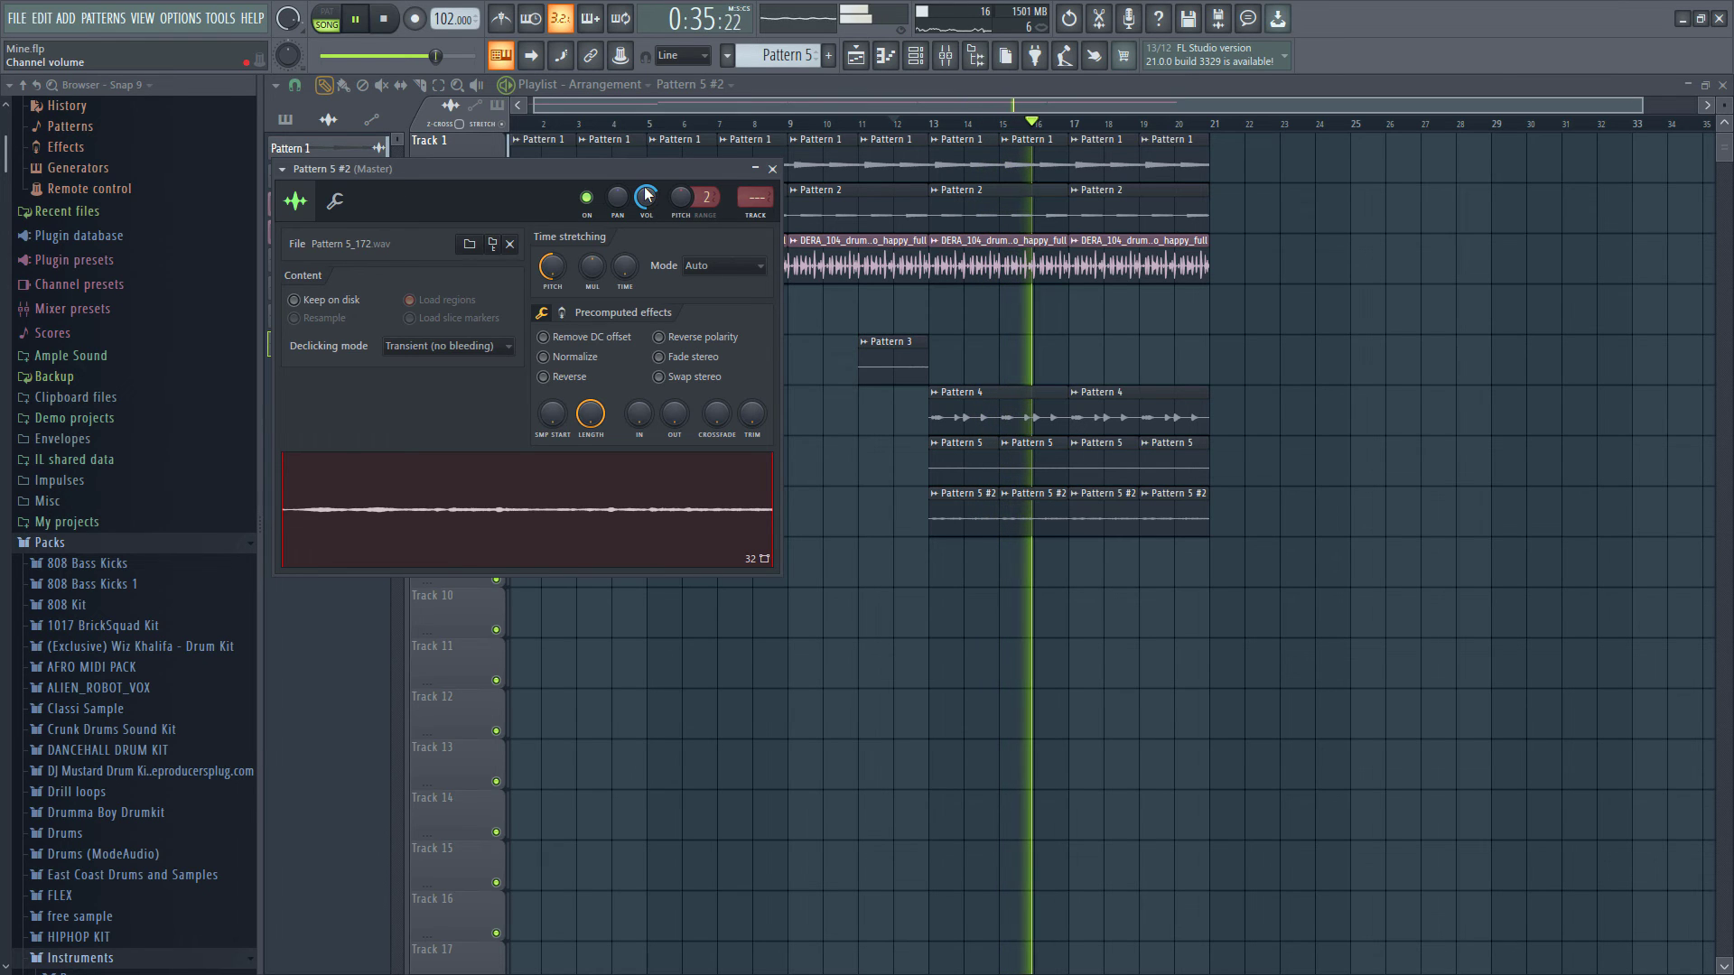
click(772, 169)
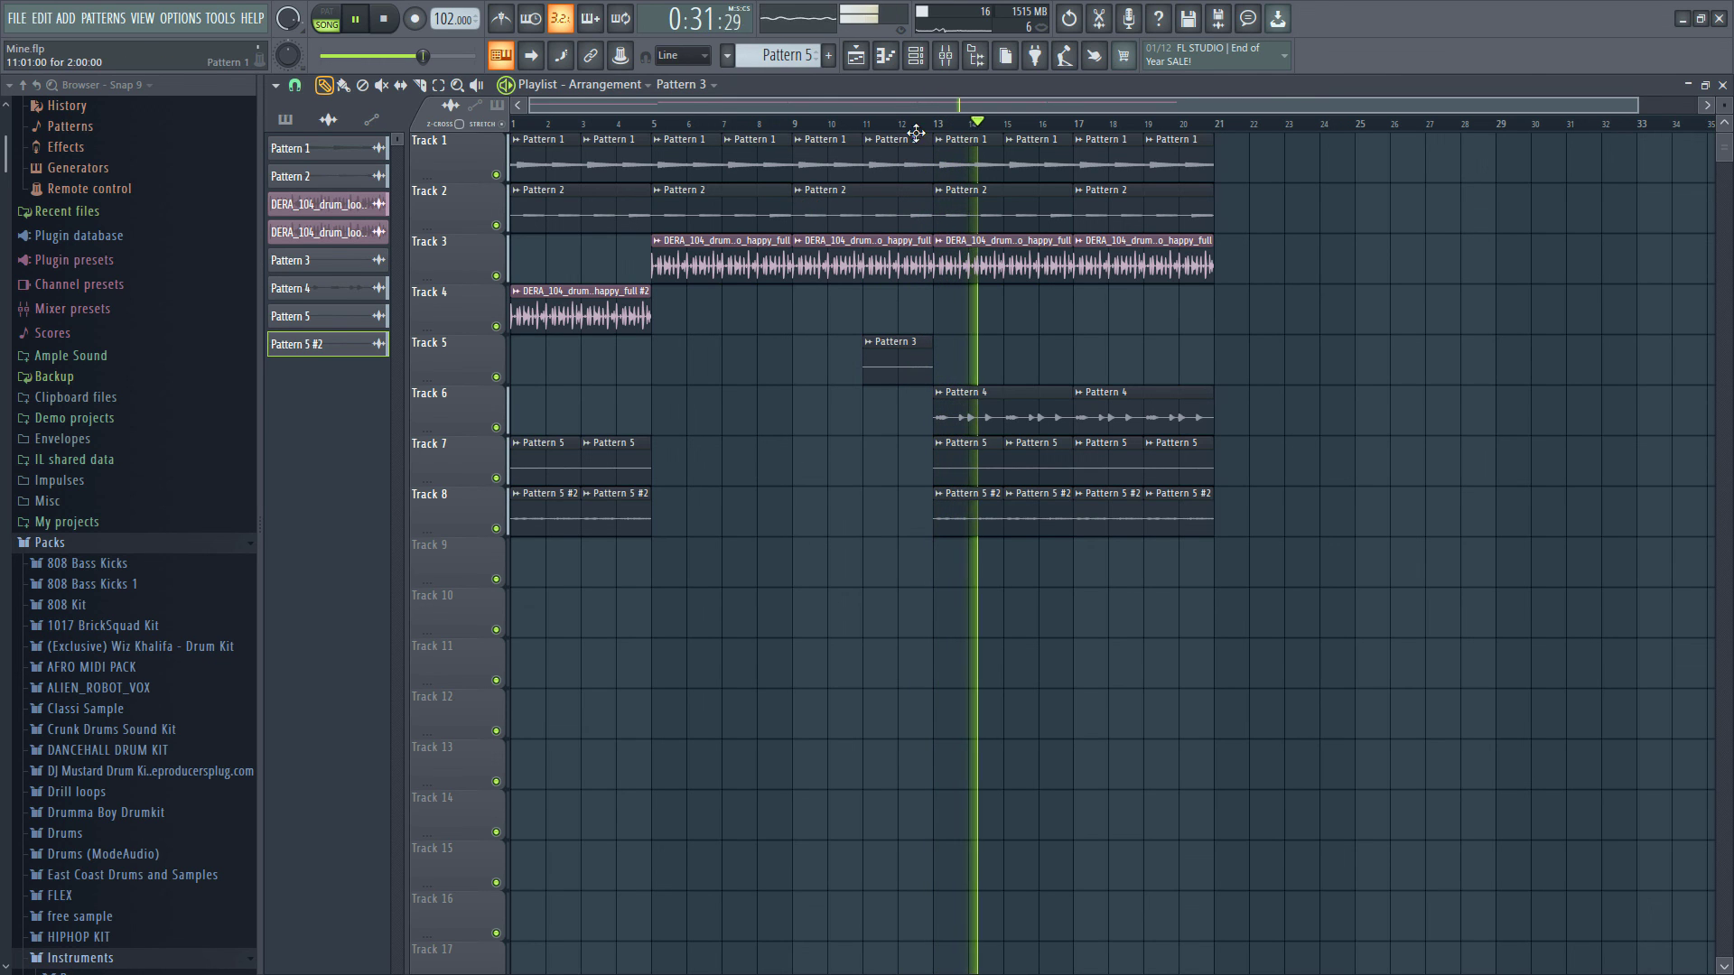
- Open the channel rack and switch its group filter to show all channels
key(F6)
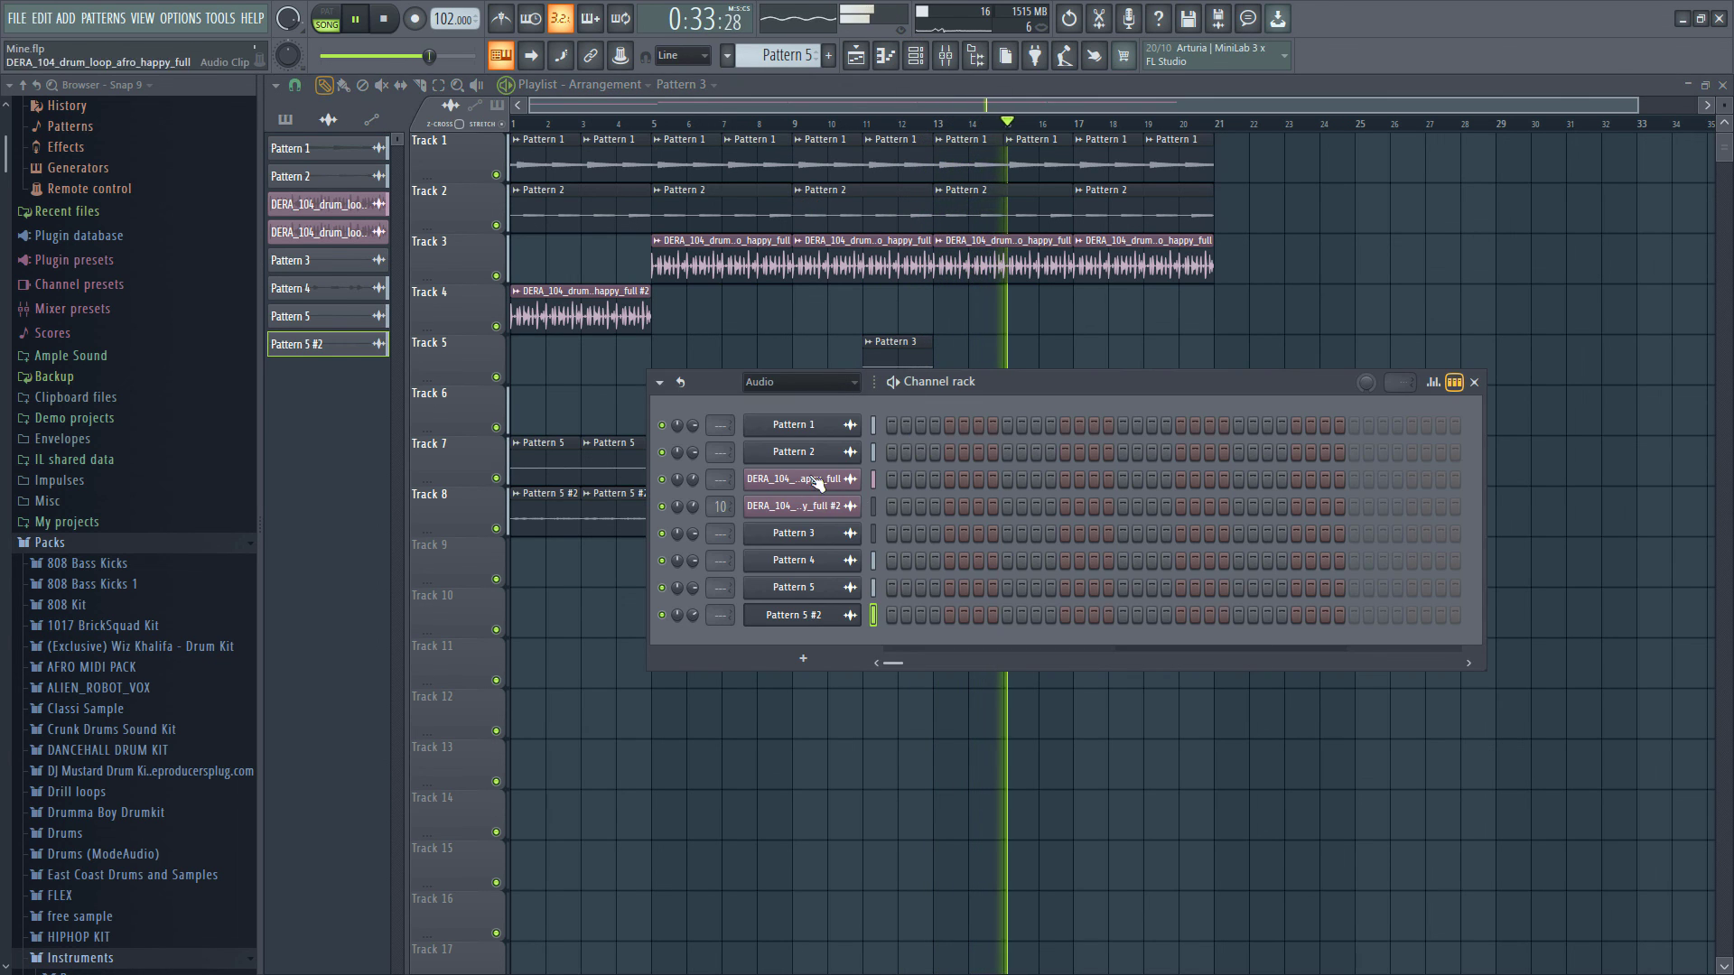
click(817, 382)
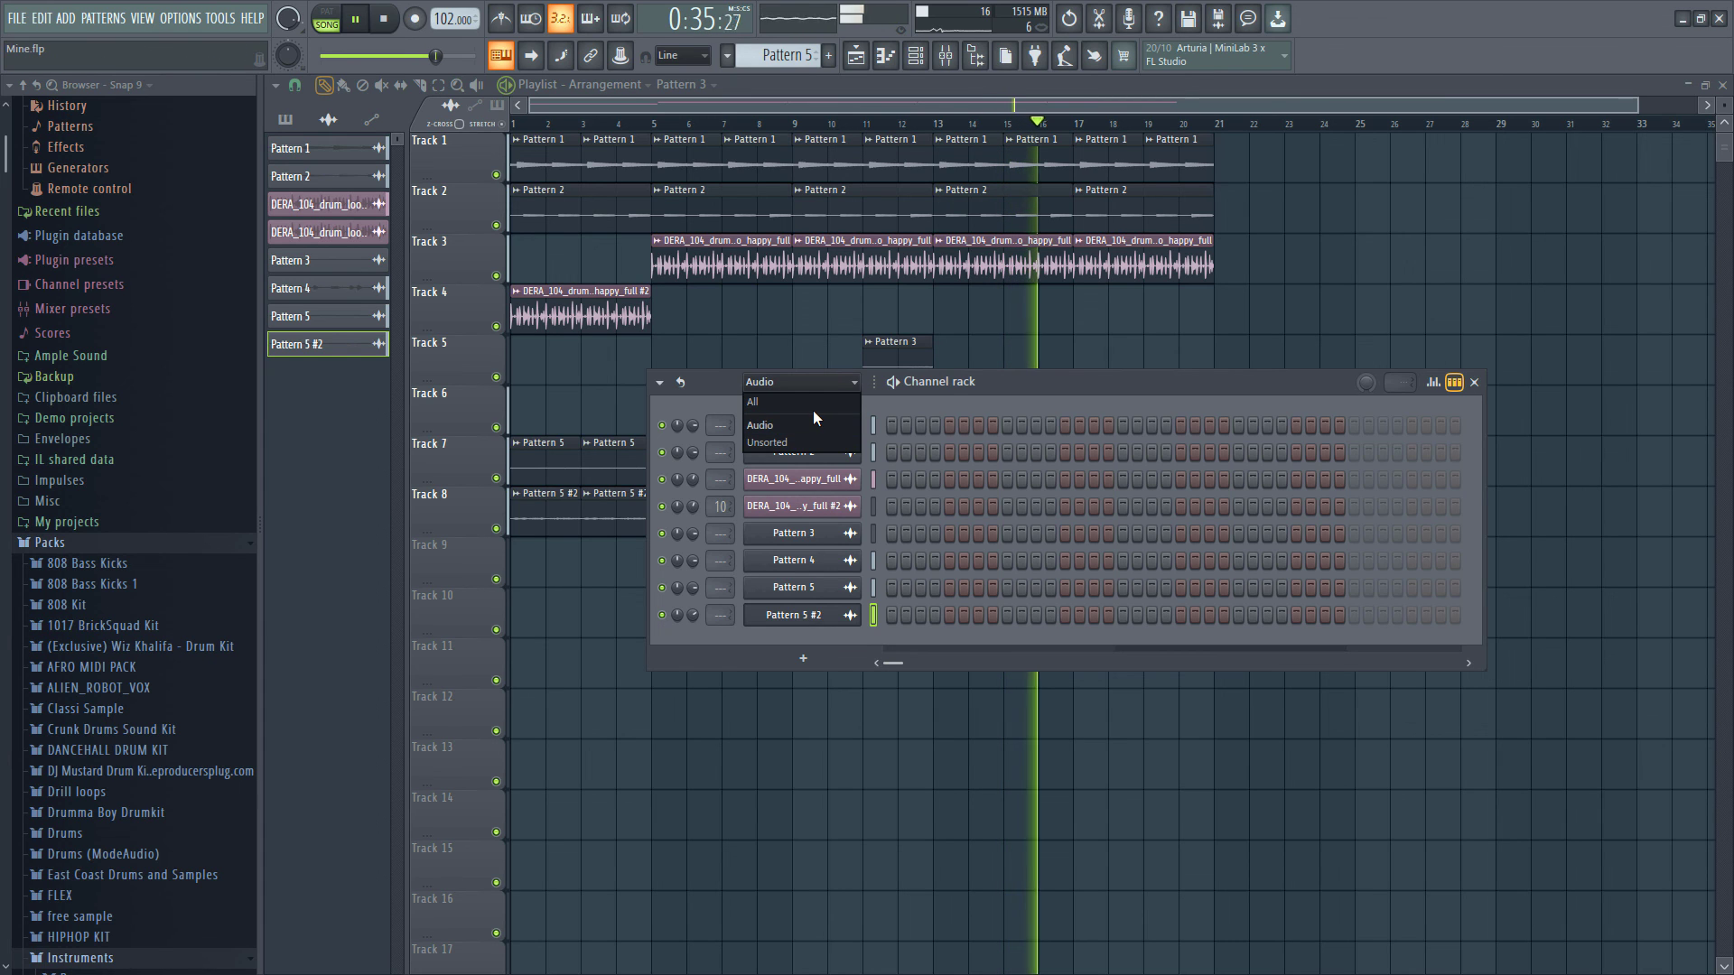
click(810, 403)
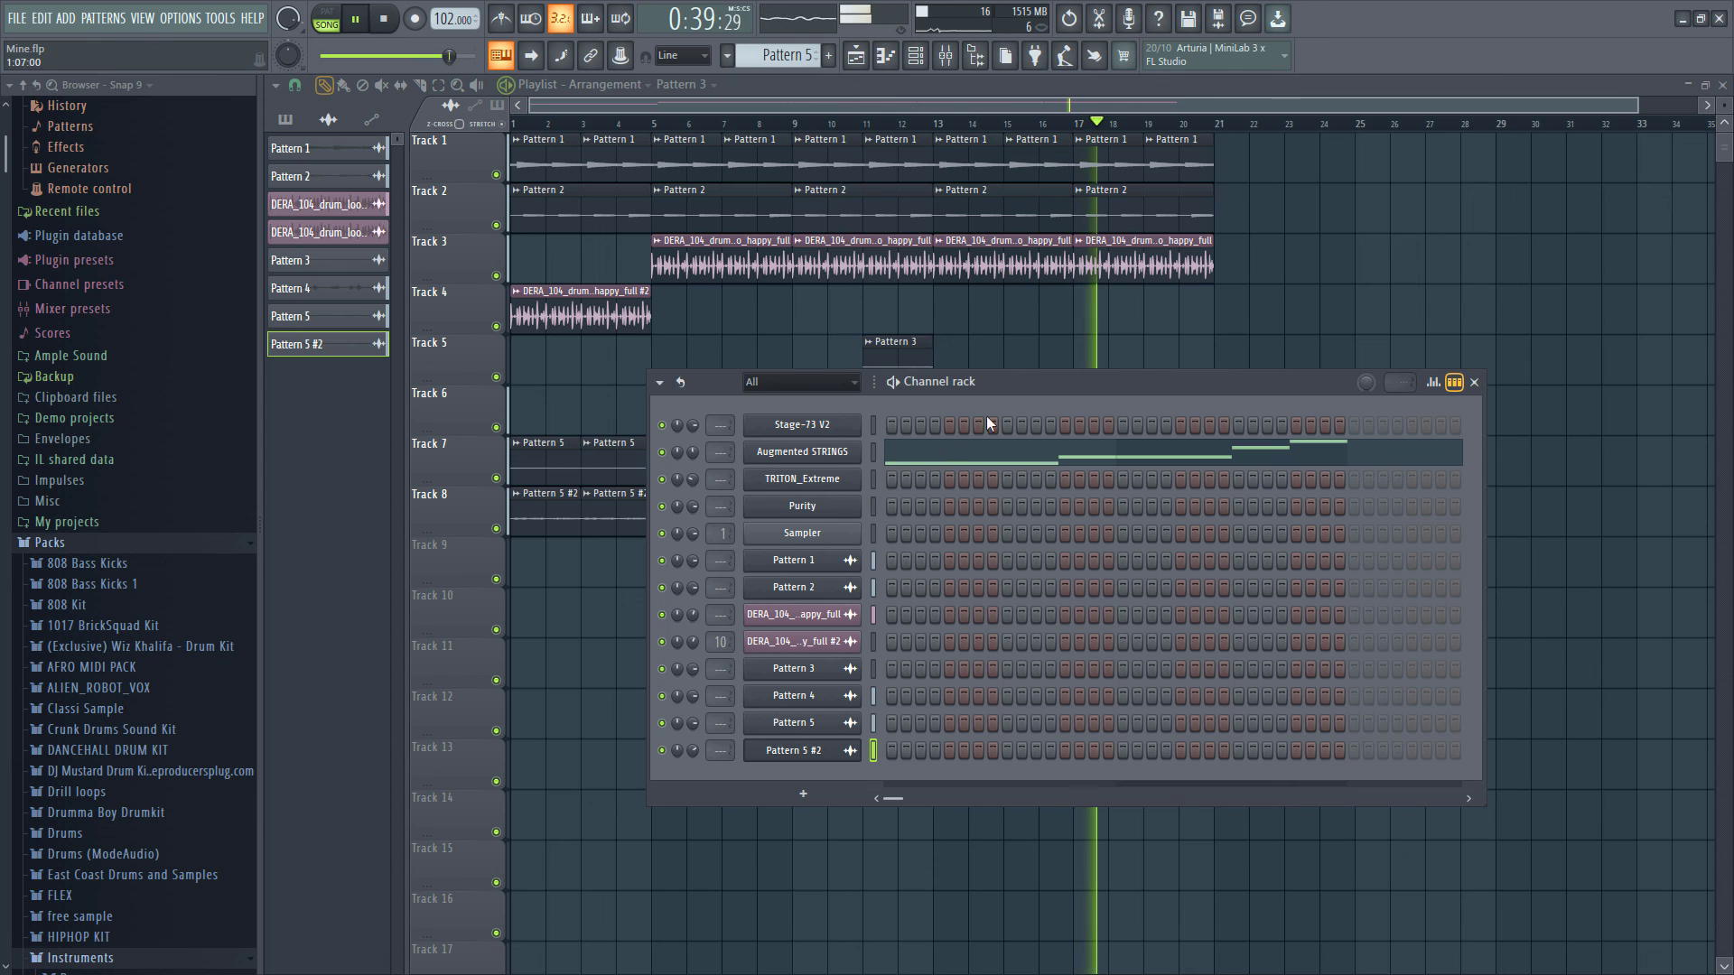
scroll(1023, 317, down, 2)
scroll(1023, 317, down, 2)
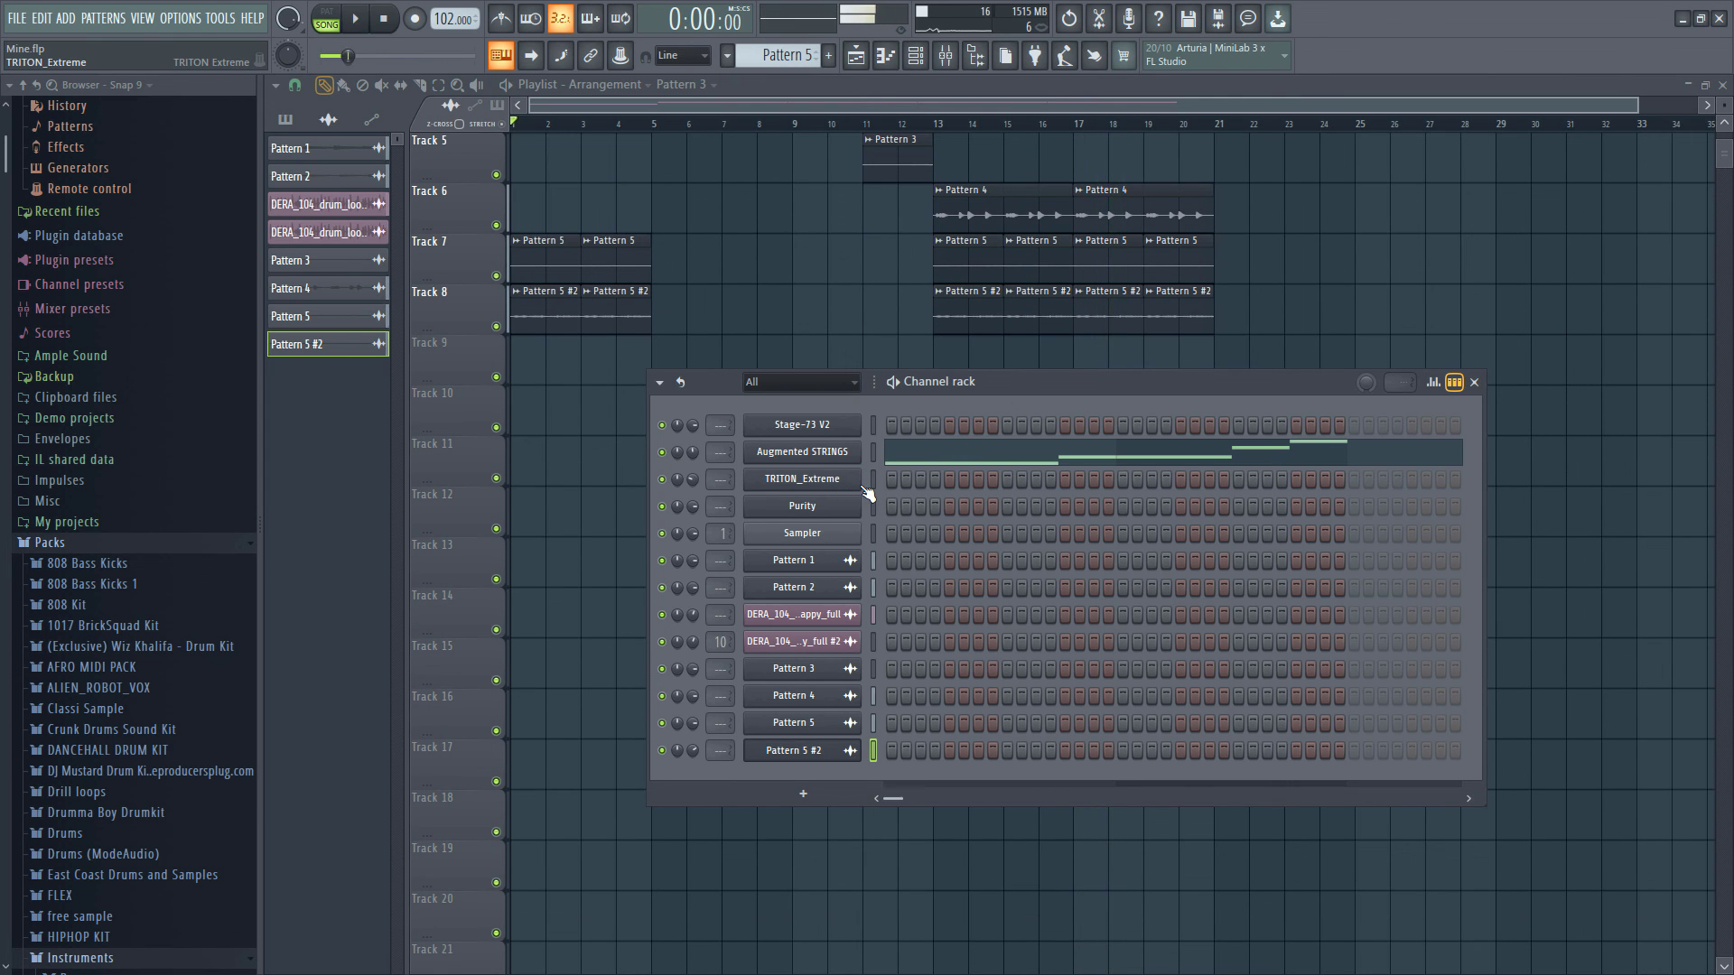